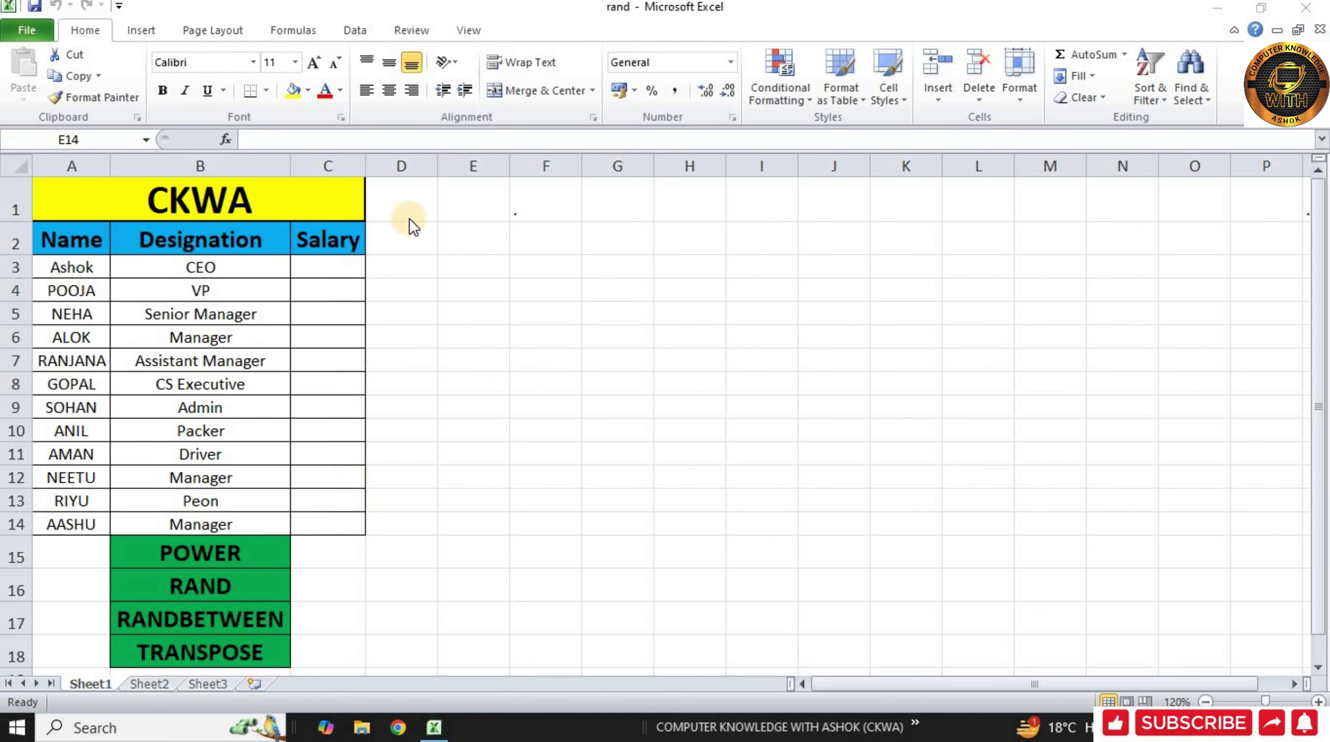
pyautogui.click(391, 246)
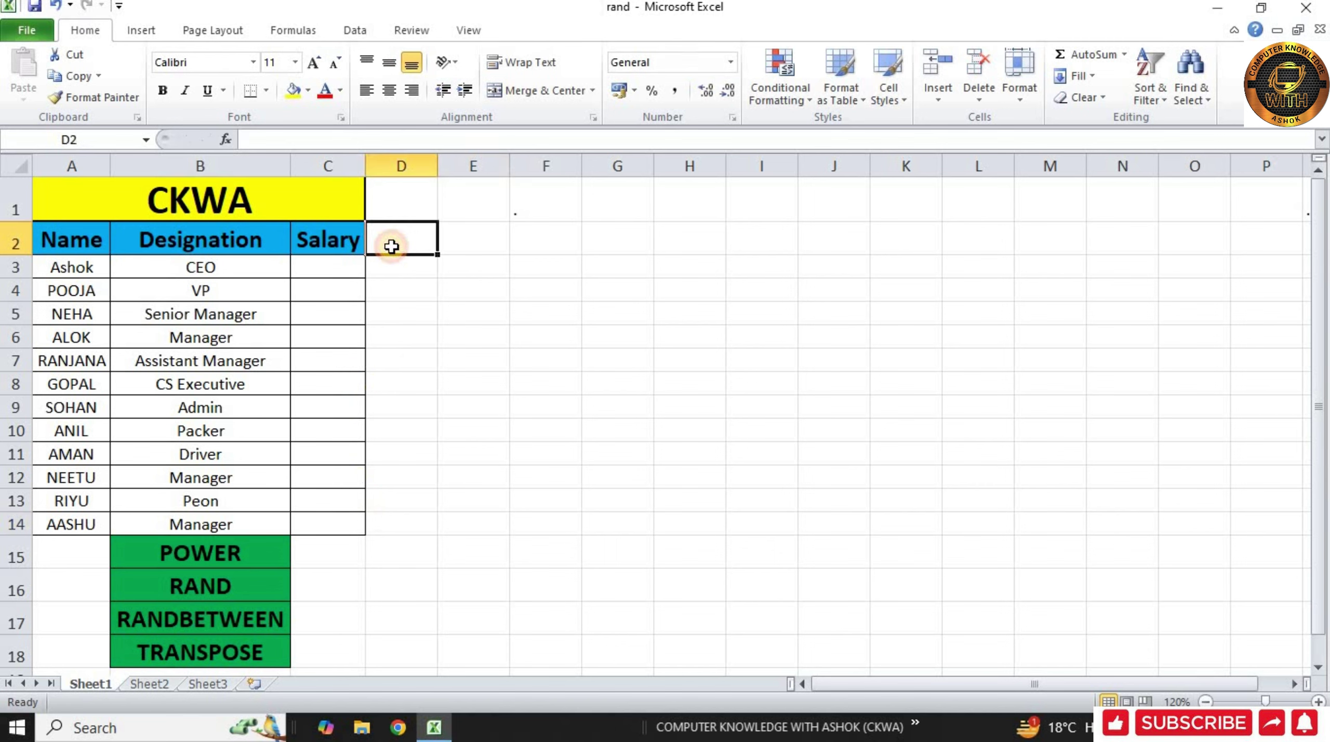
pyautogui.write('=p')
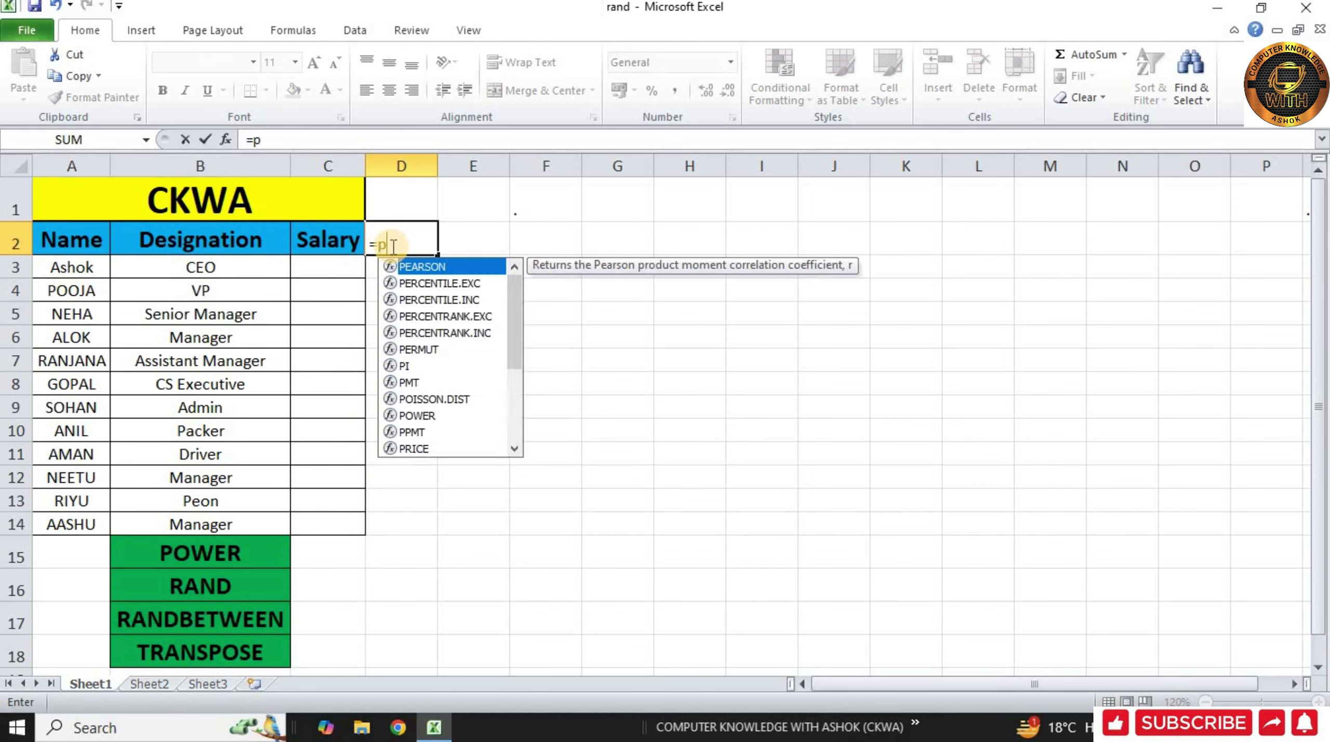
pyautogui.write('ower')
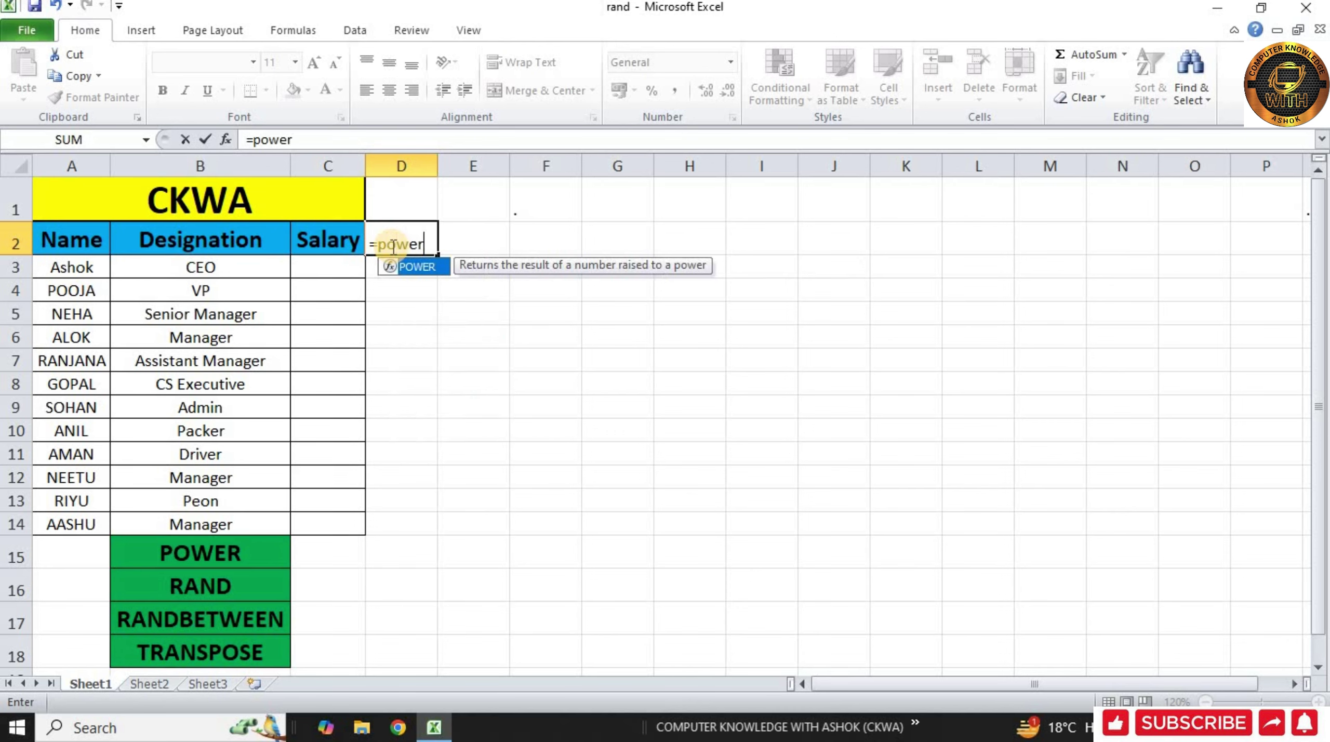
pyautogui.press('Tab')
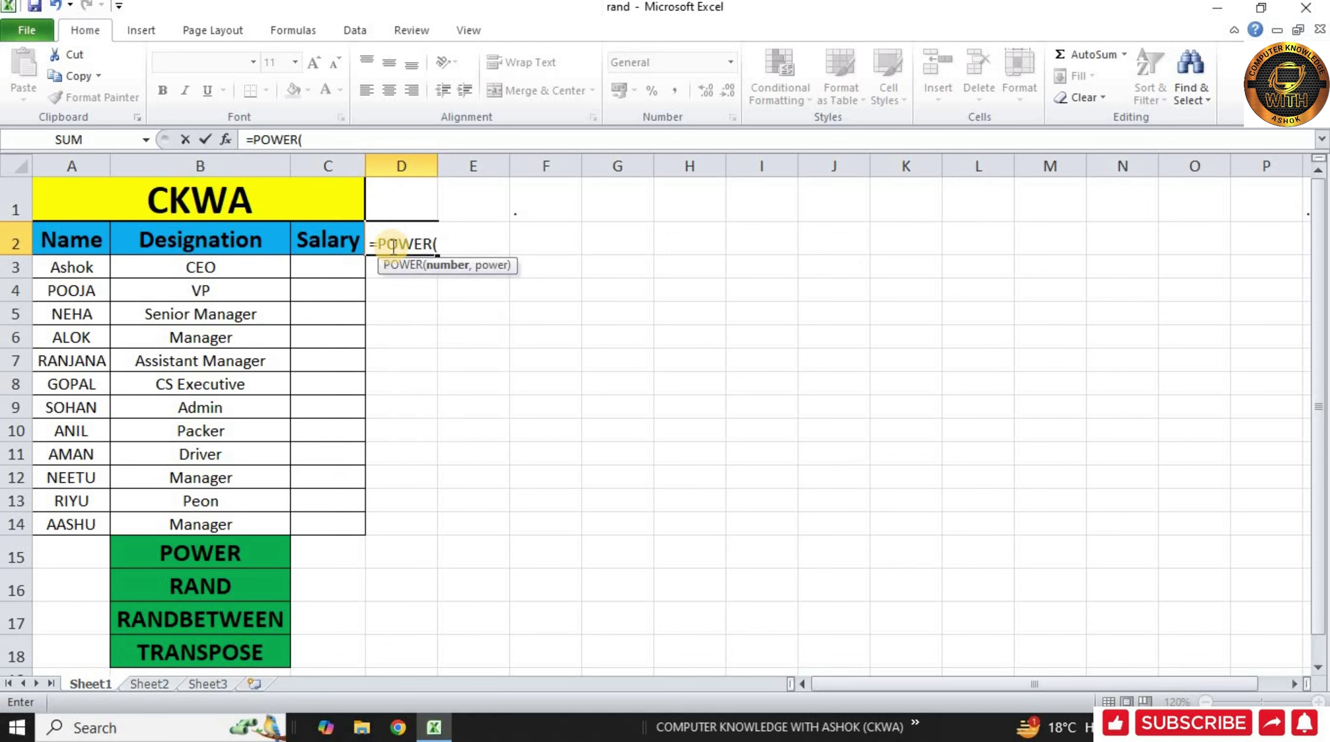
pyautogui.press('Escape')
pyautogui.click(431, 290)
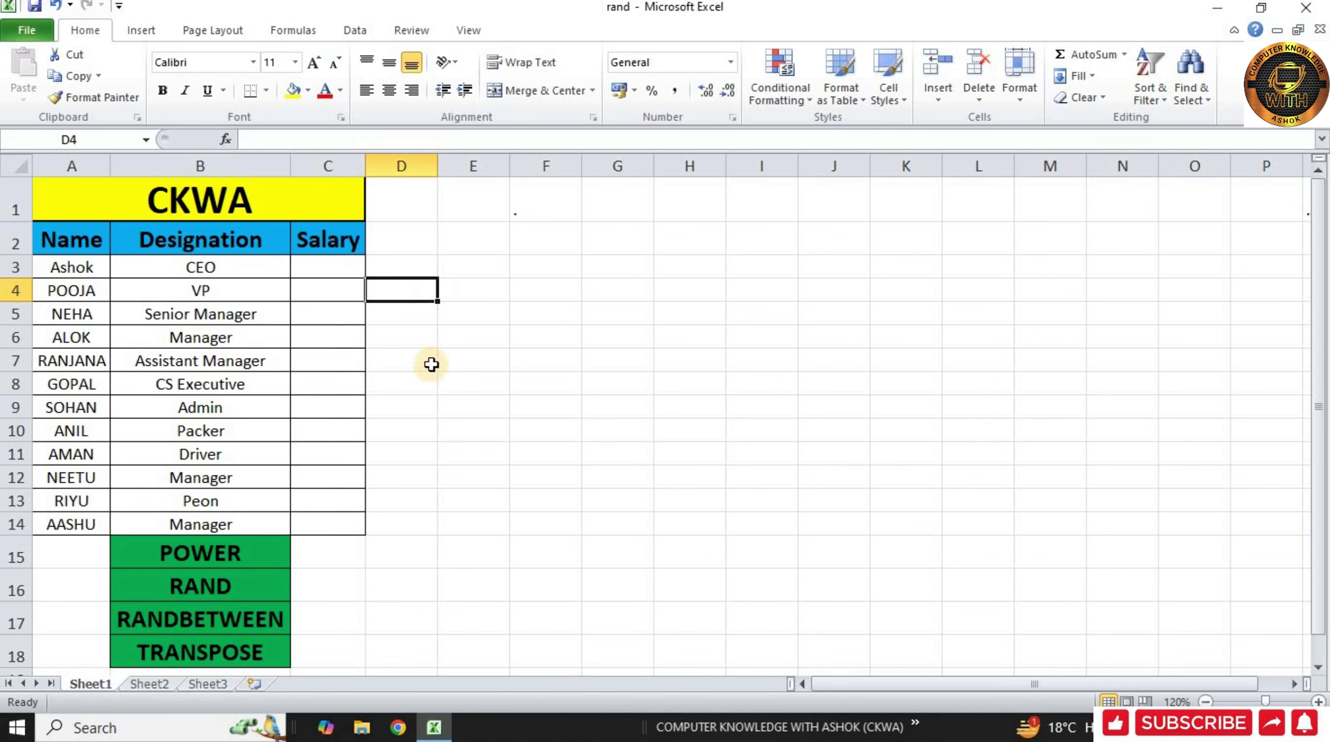
# Step: Enter a POWER formula in cell D2 that raises 5 to the power of 2
pyautogui.click(421, 236)
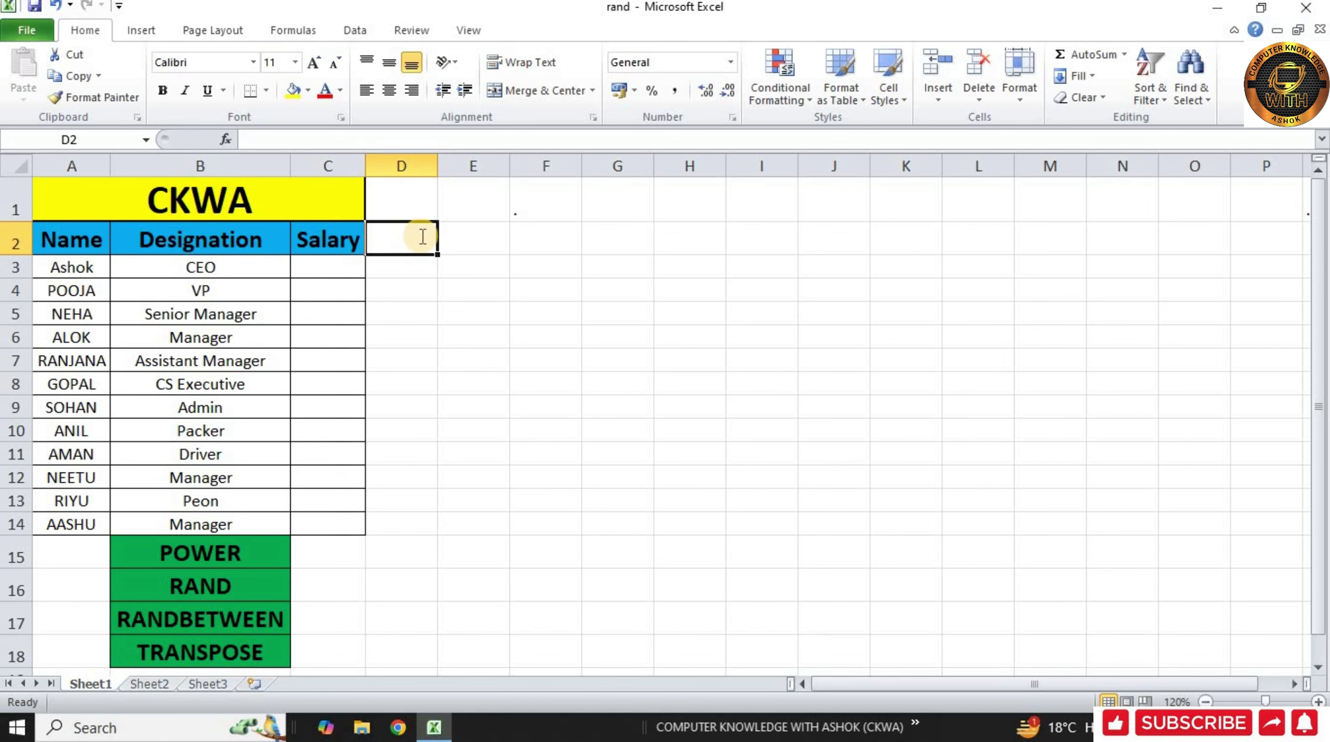
pyautogui.write('=power')
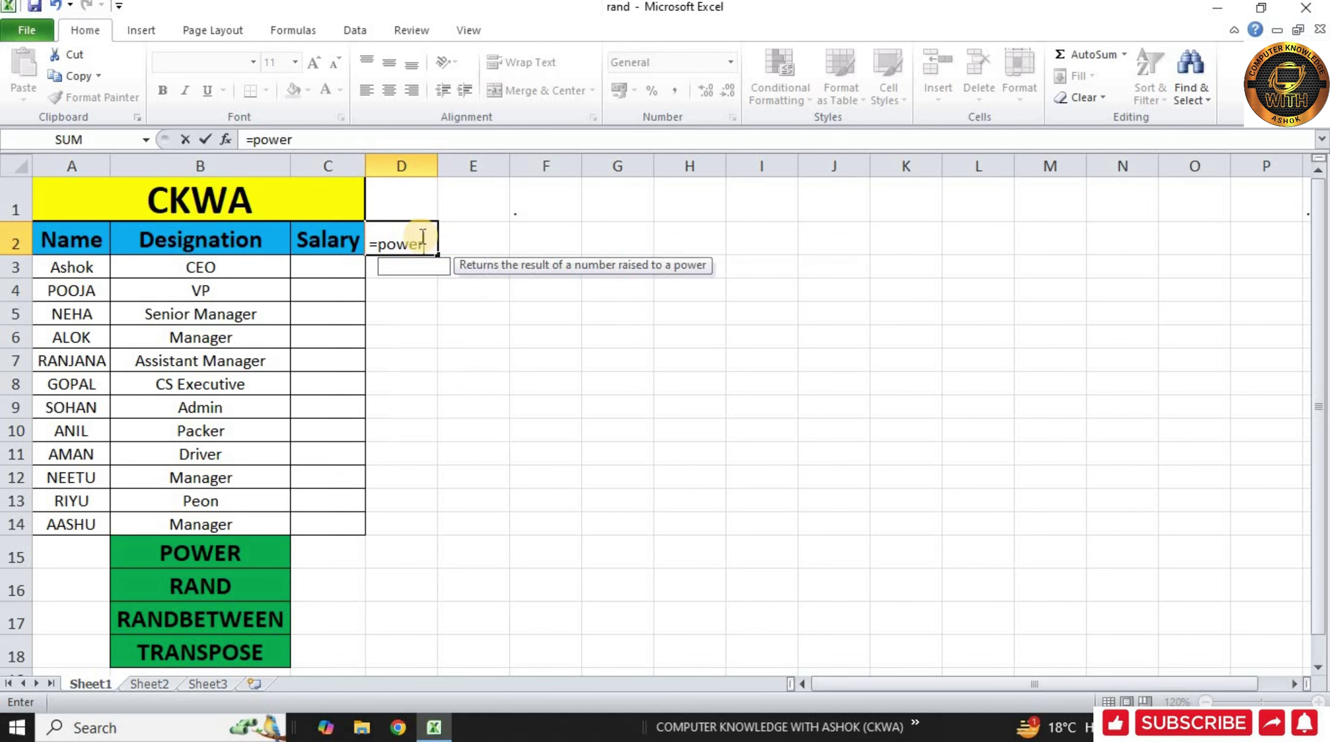
pyautogui.press('Tab')
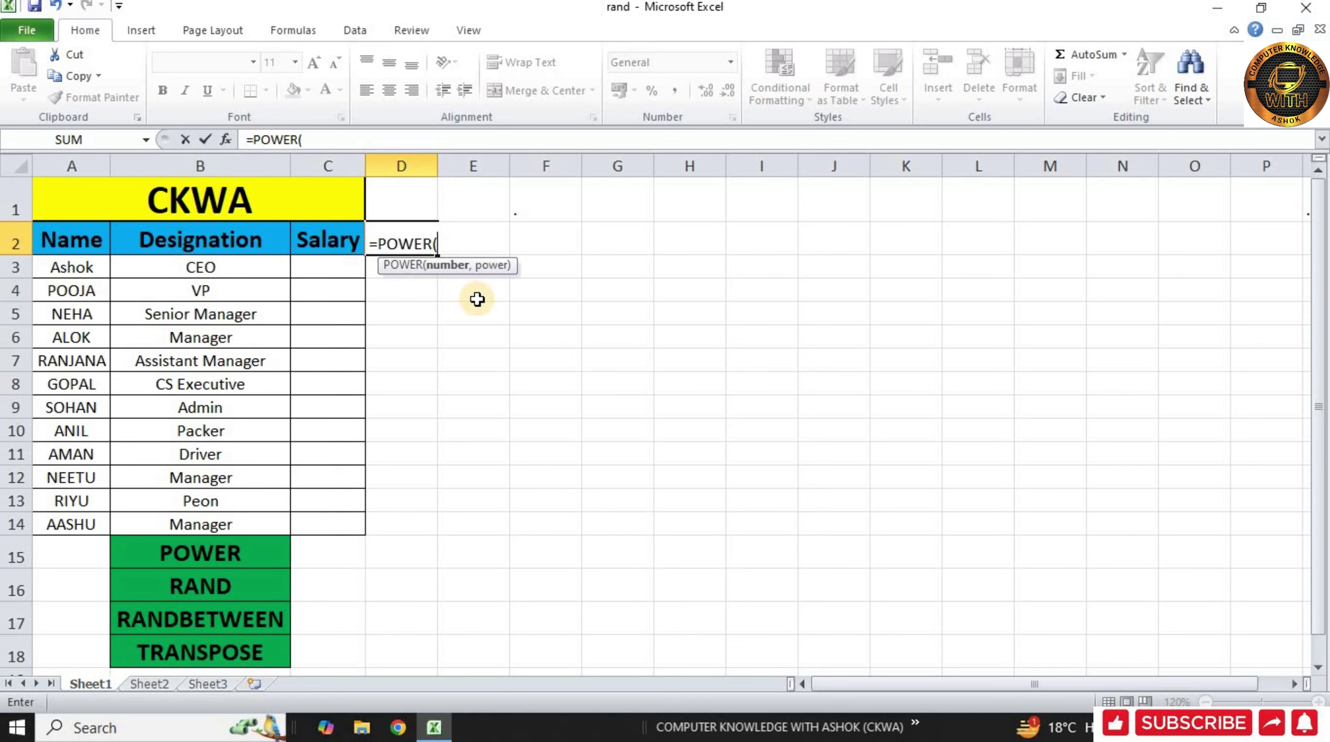
pyautogui.write('5,')
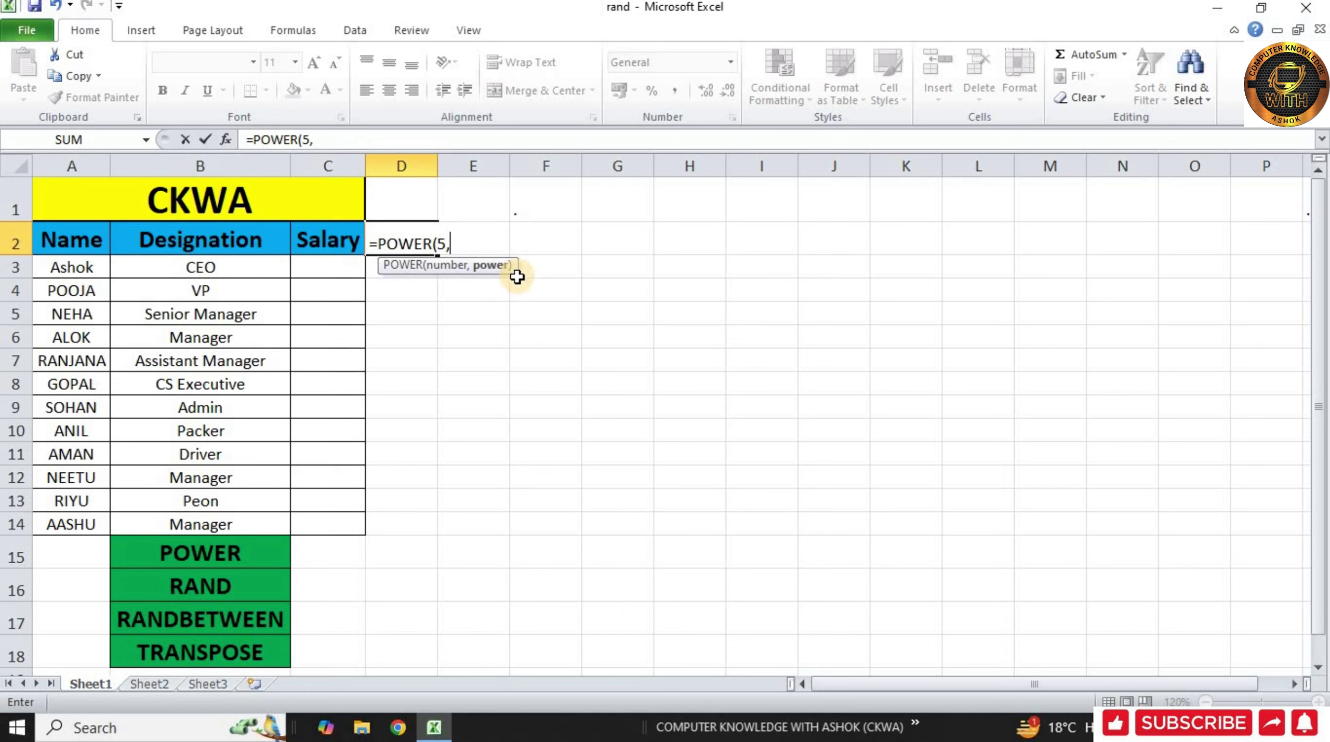
pyautogui.write('2)')
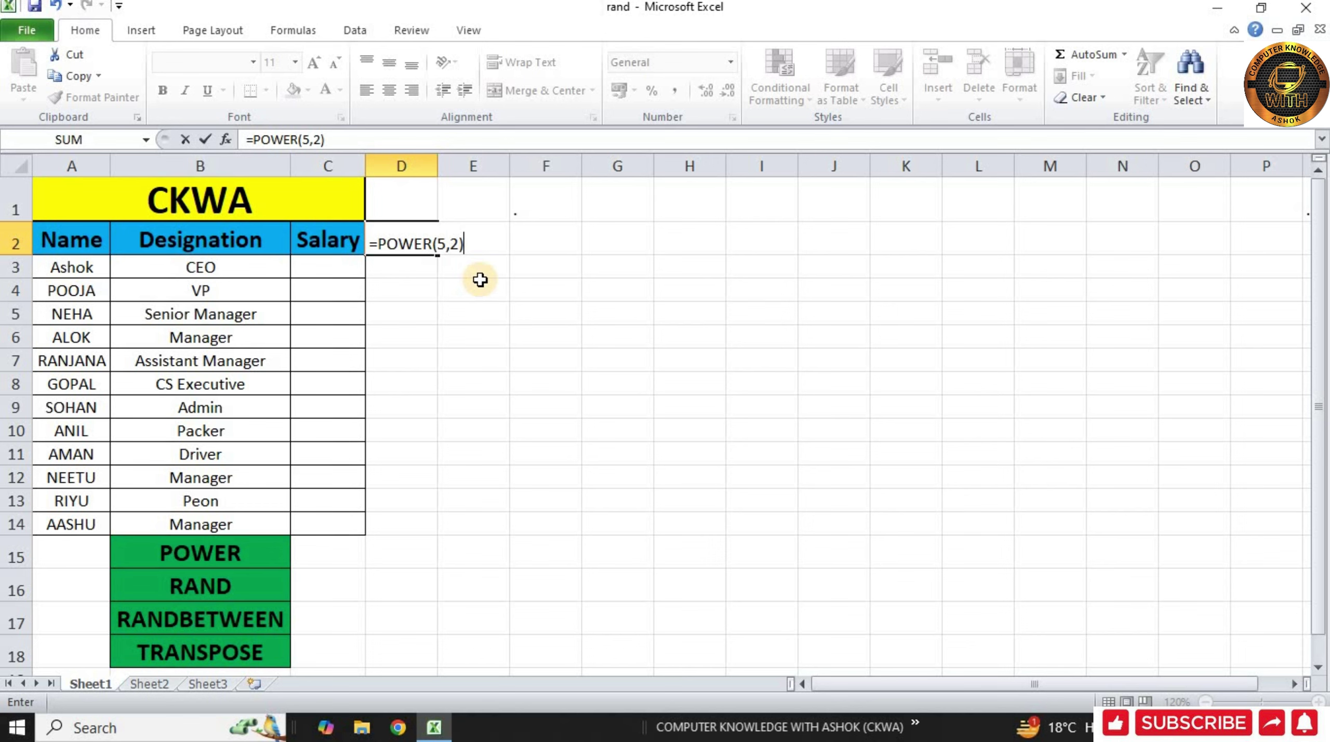
pyautogui.press('Return')
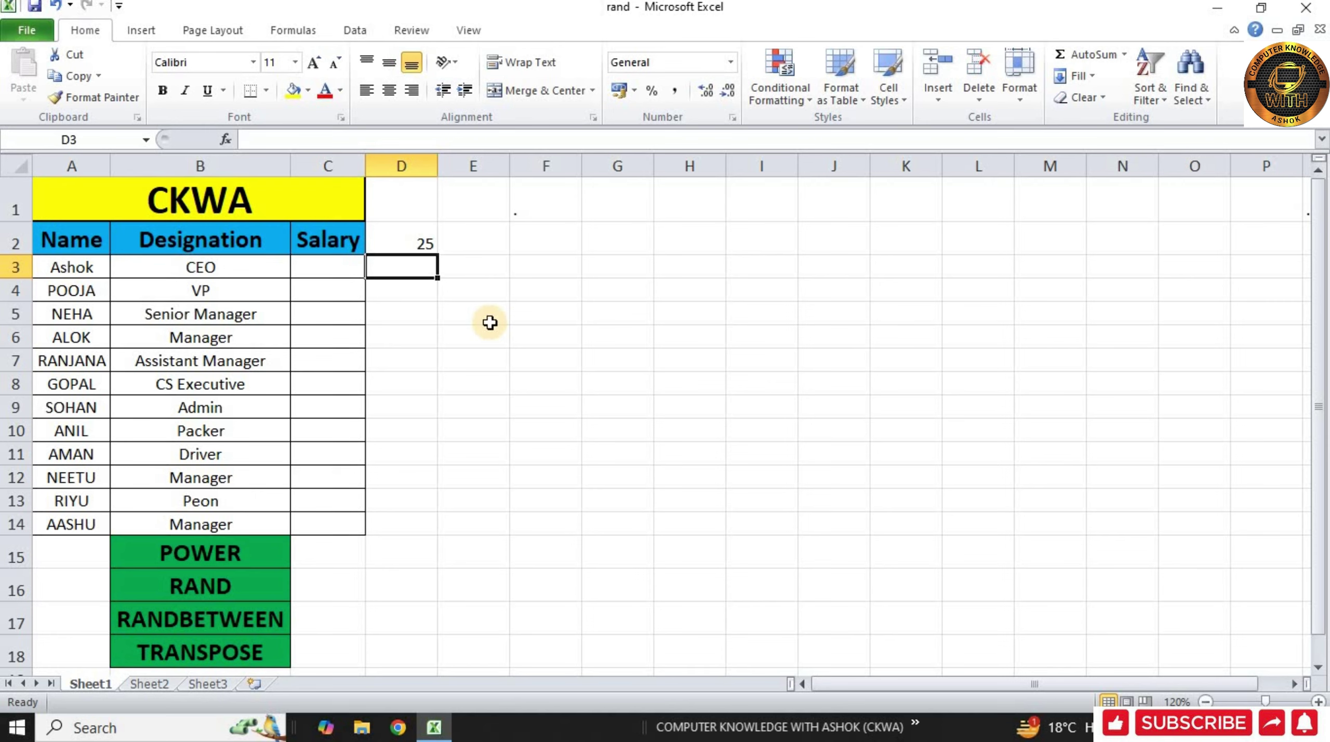
# Step: Enter a POWER formula in cell E2 that raises 10 to the power of 3
pyautogui.press('Right')
pyautogui.press('Up')
pyautogui.write('=')
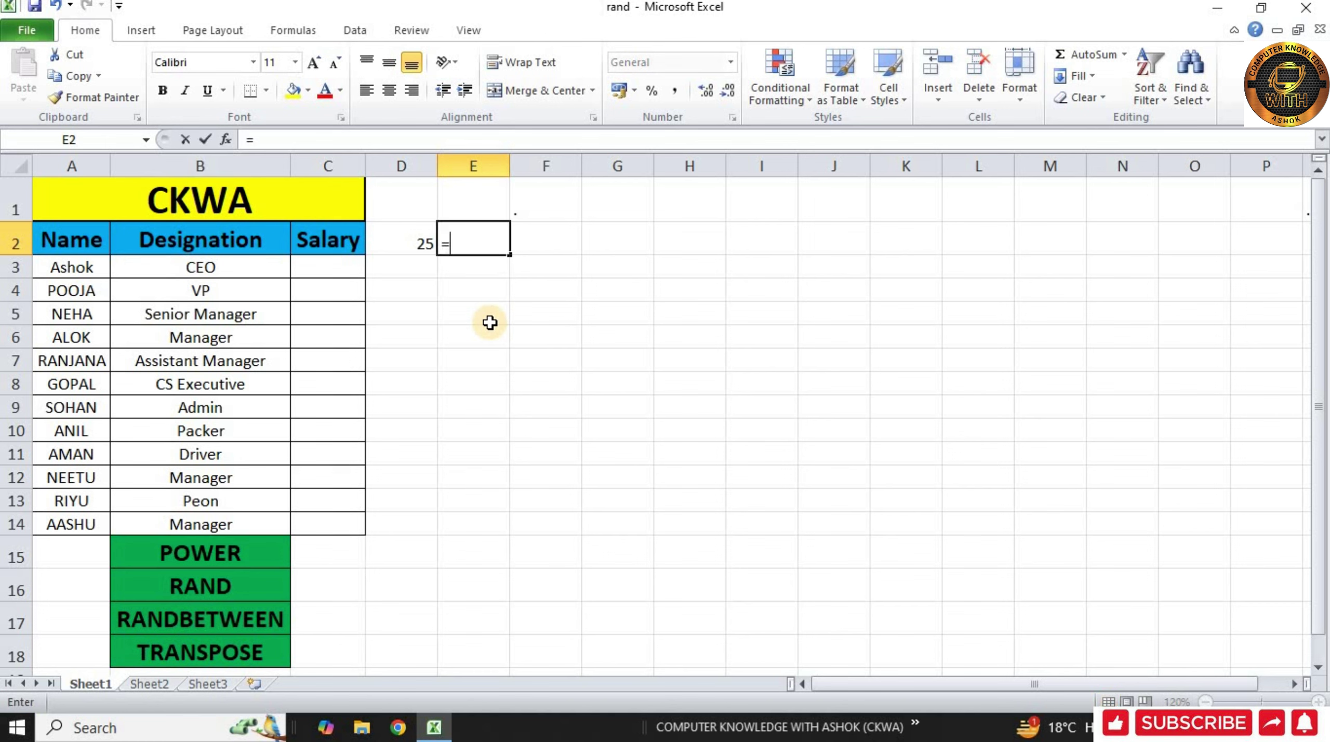
pyautogui.write('pow')
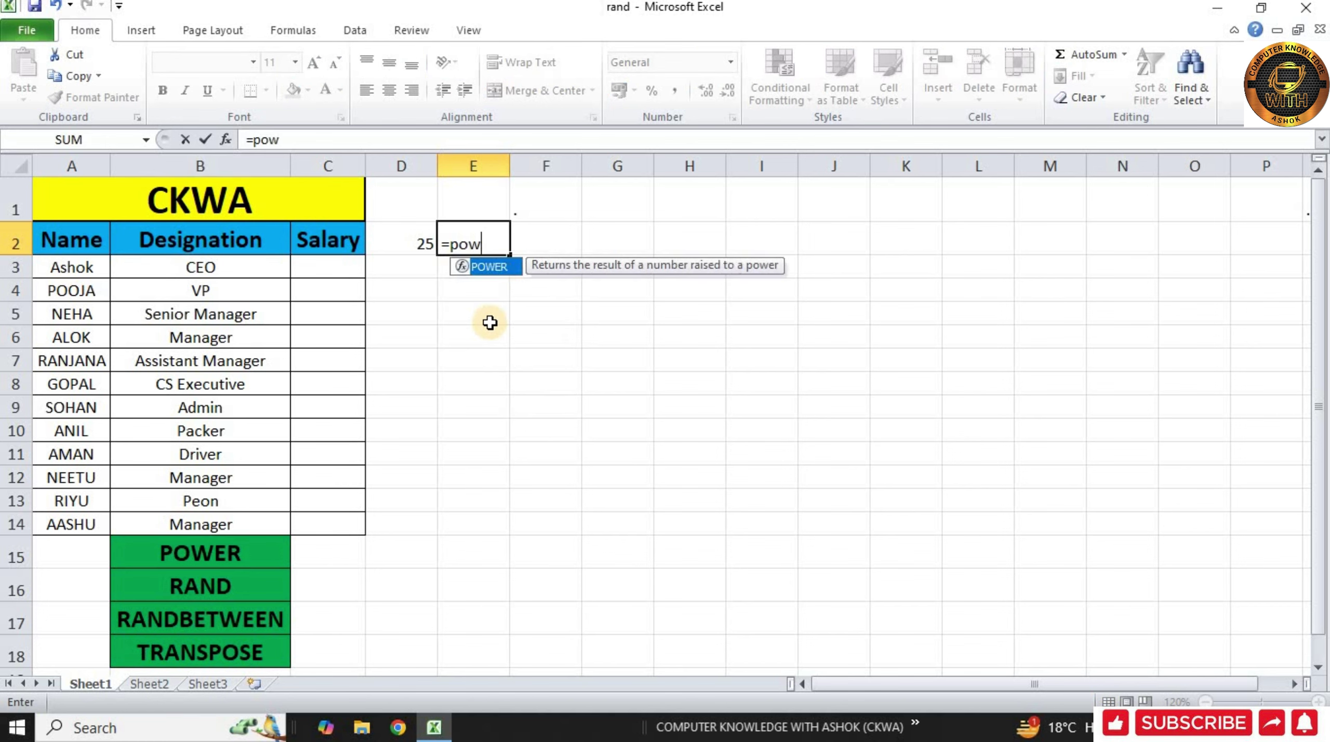
pyautogui.press('Tab')
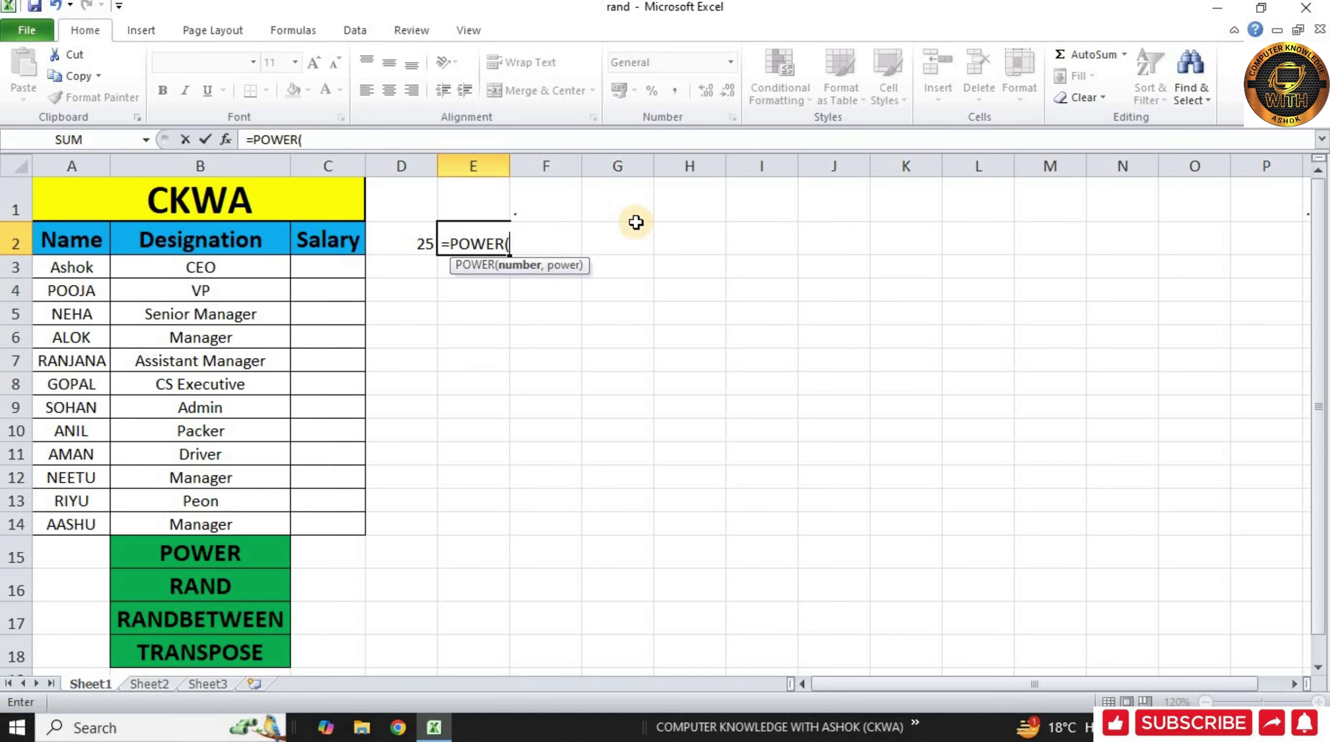
pyautogui.write('10,')
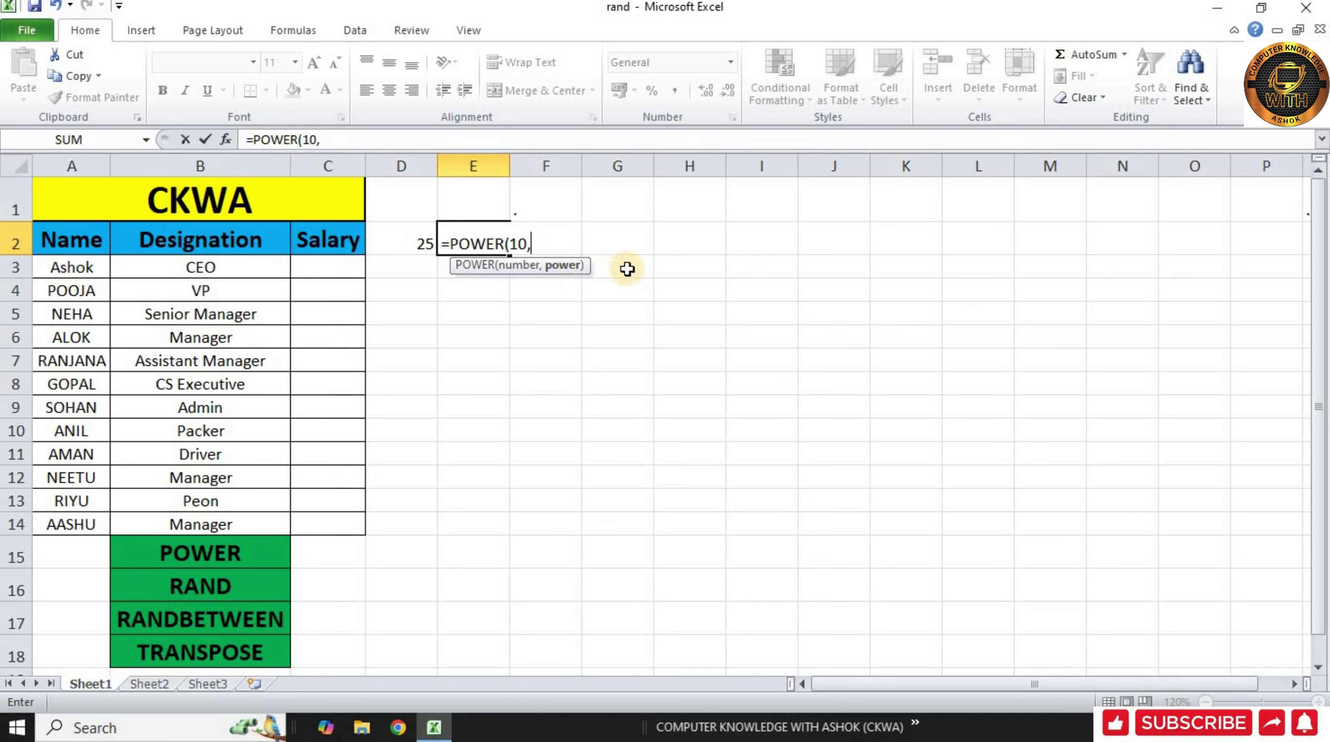
pyautogui.write('3')
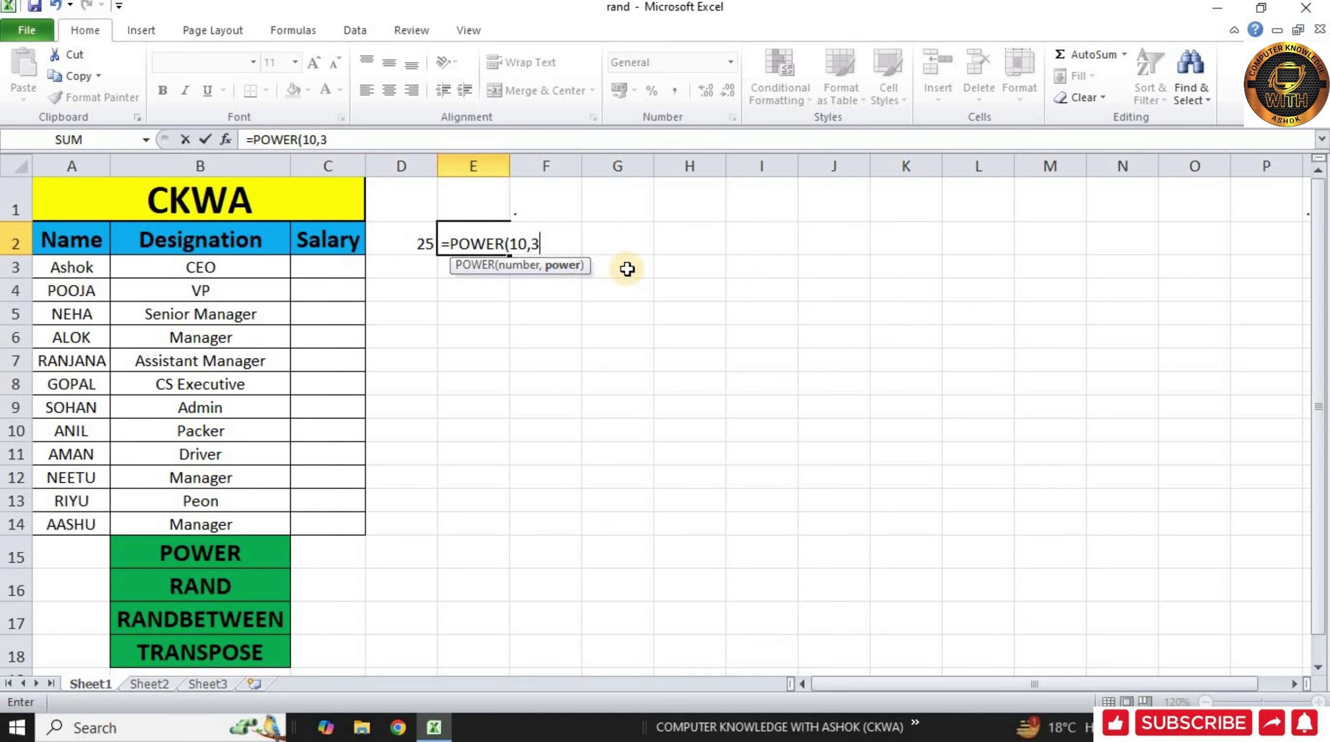
pyautogui.write(')')
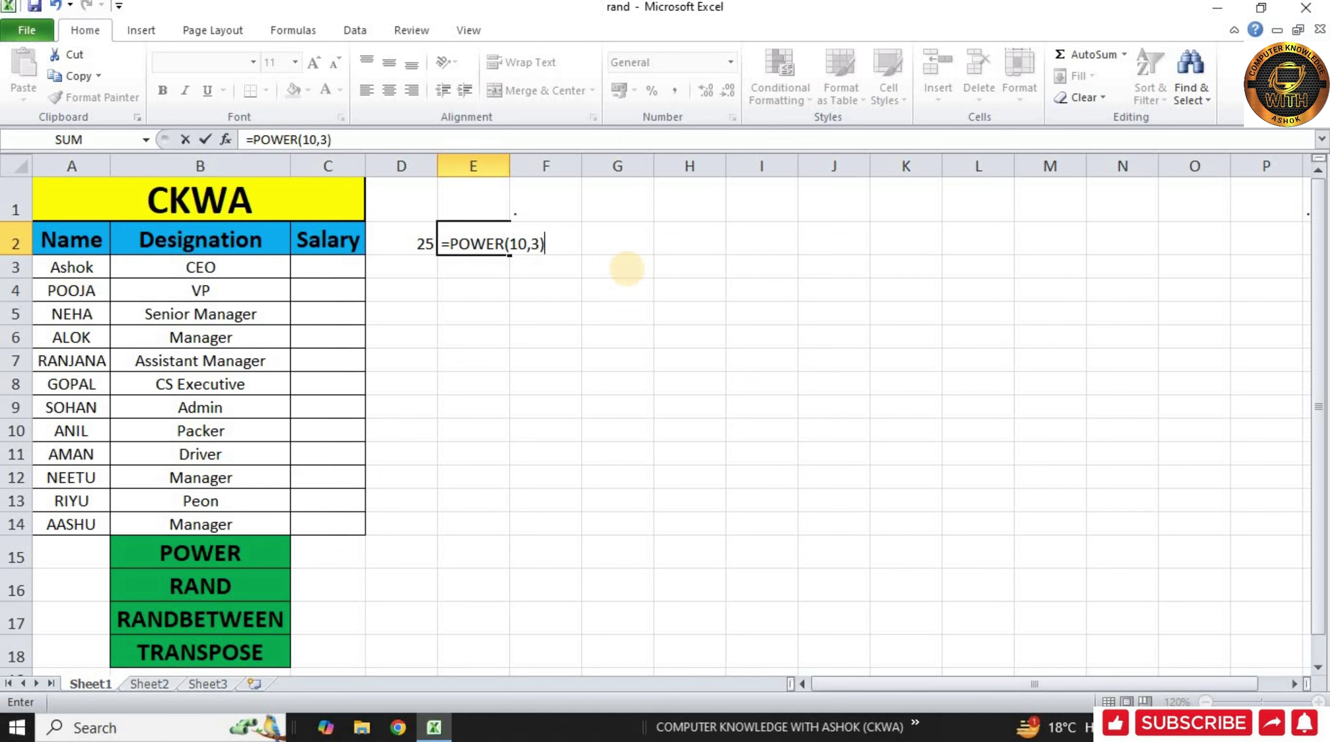
pyautogui.press('Return')
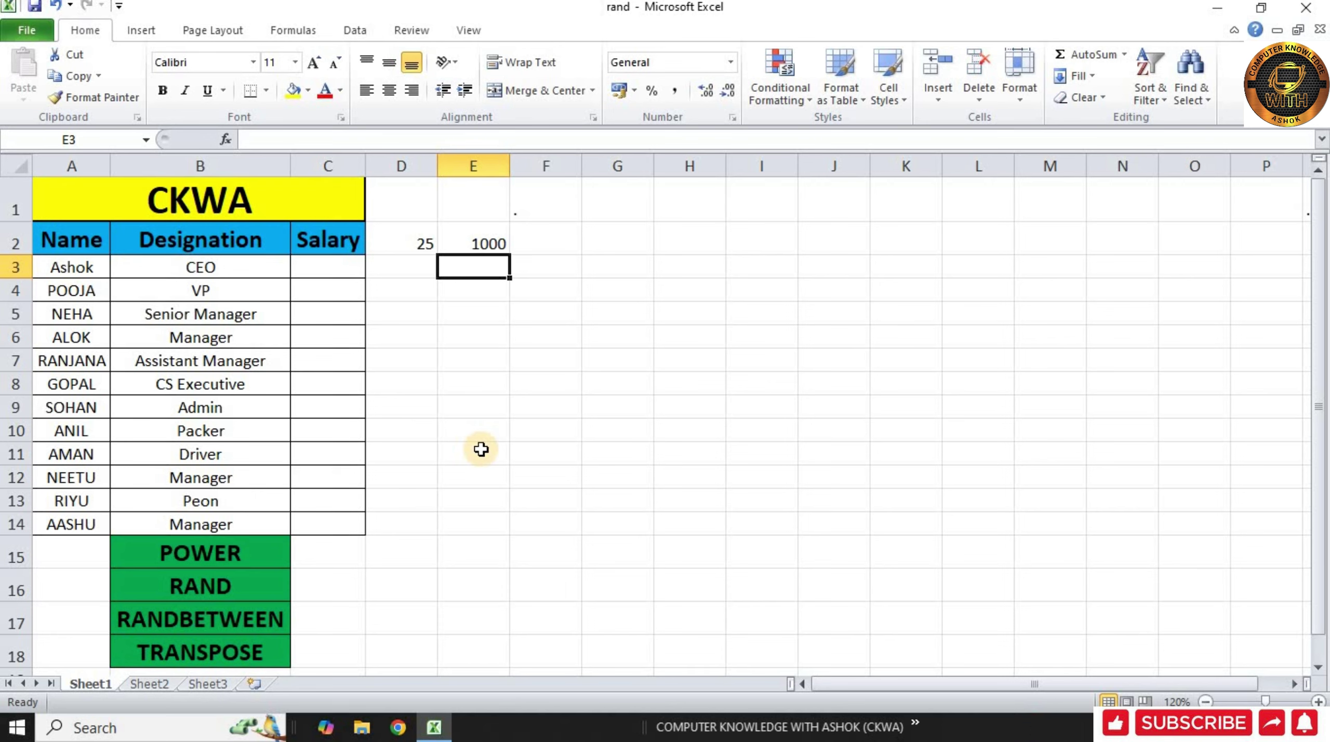
# Step: Enter the formula =RAND() in cell D5 to generate a random decimal number
pyautogui.click(409, 311)
pyautogui.write('=')
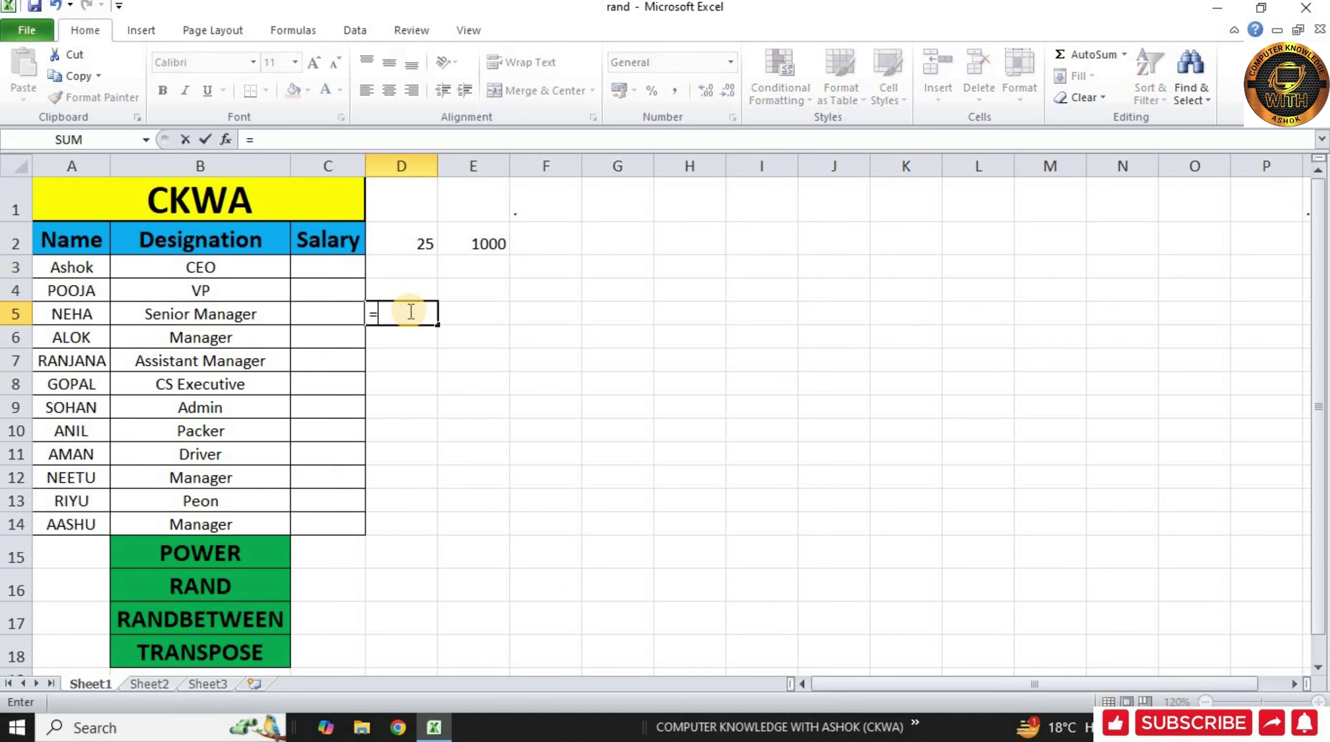
pyautogui.write('RA')
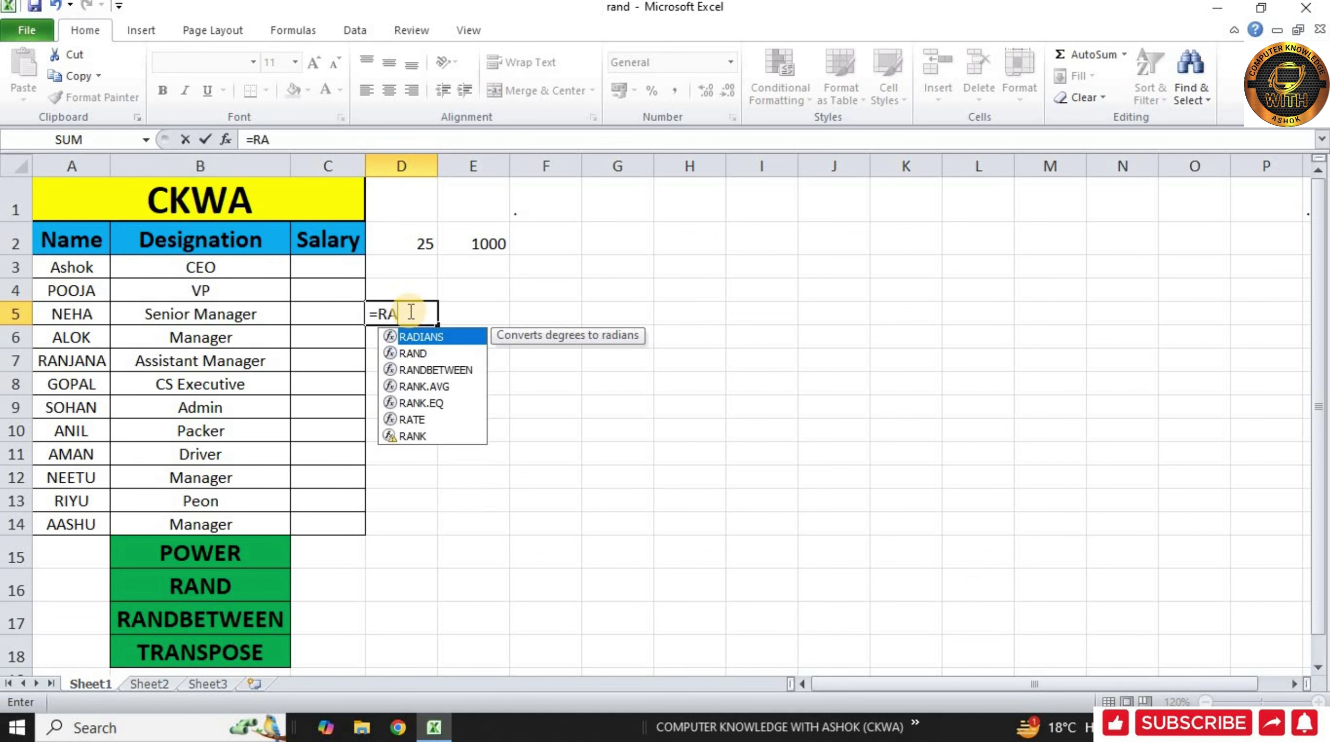
pyautogui.write('ND')
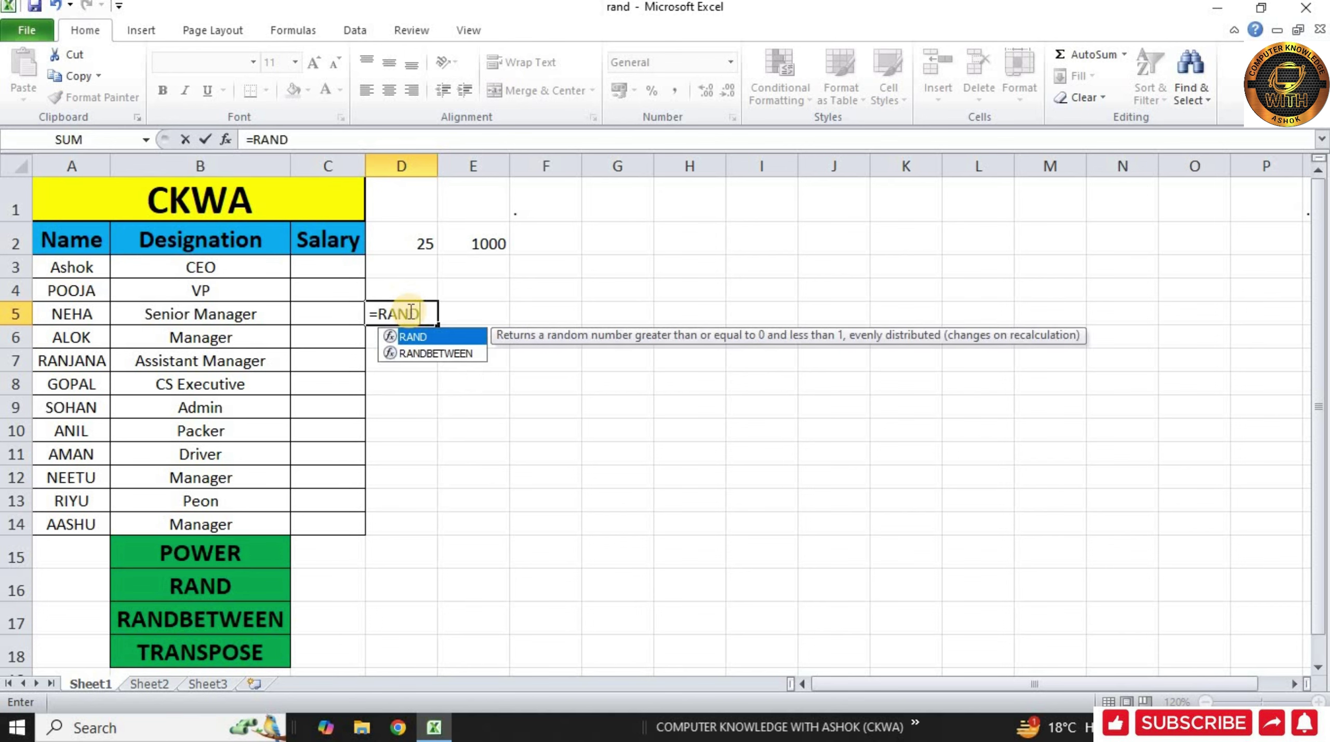
pyautogui.write('(')
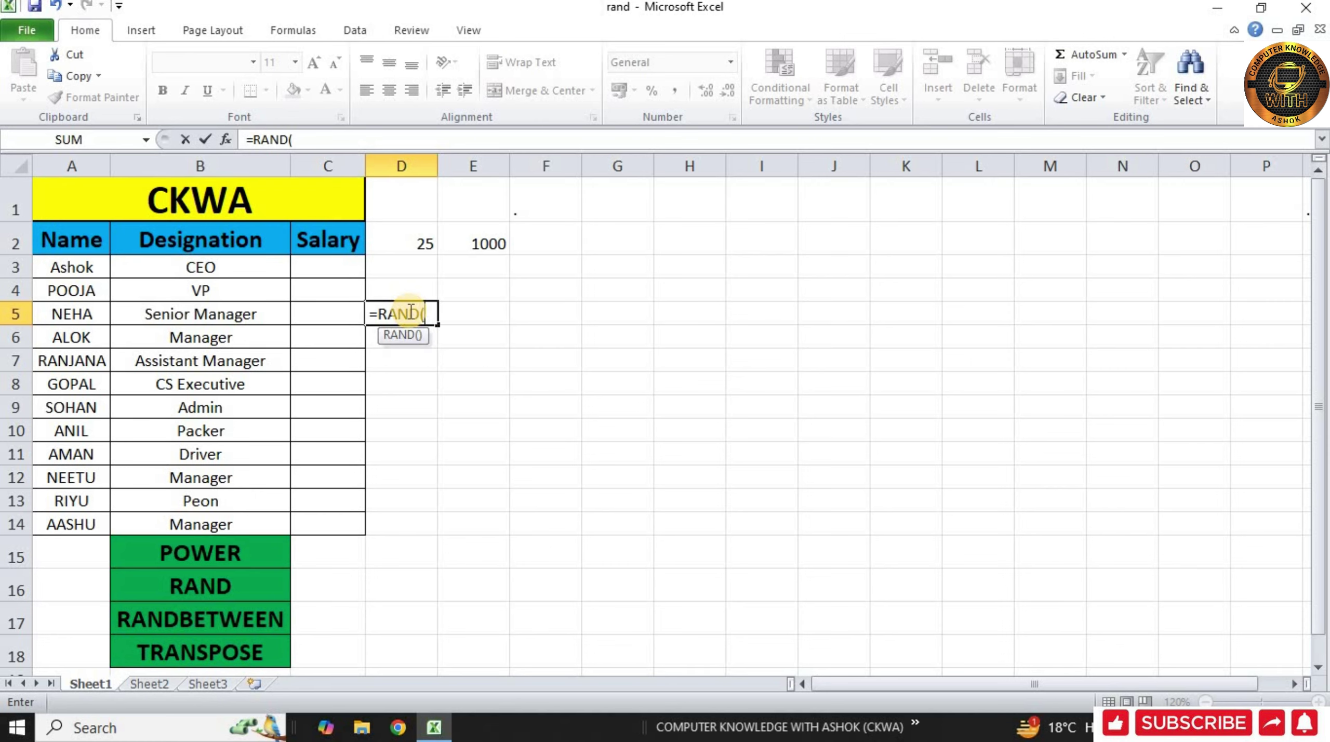
pyautogui.write(')')
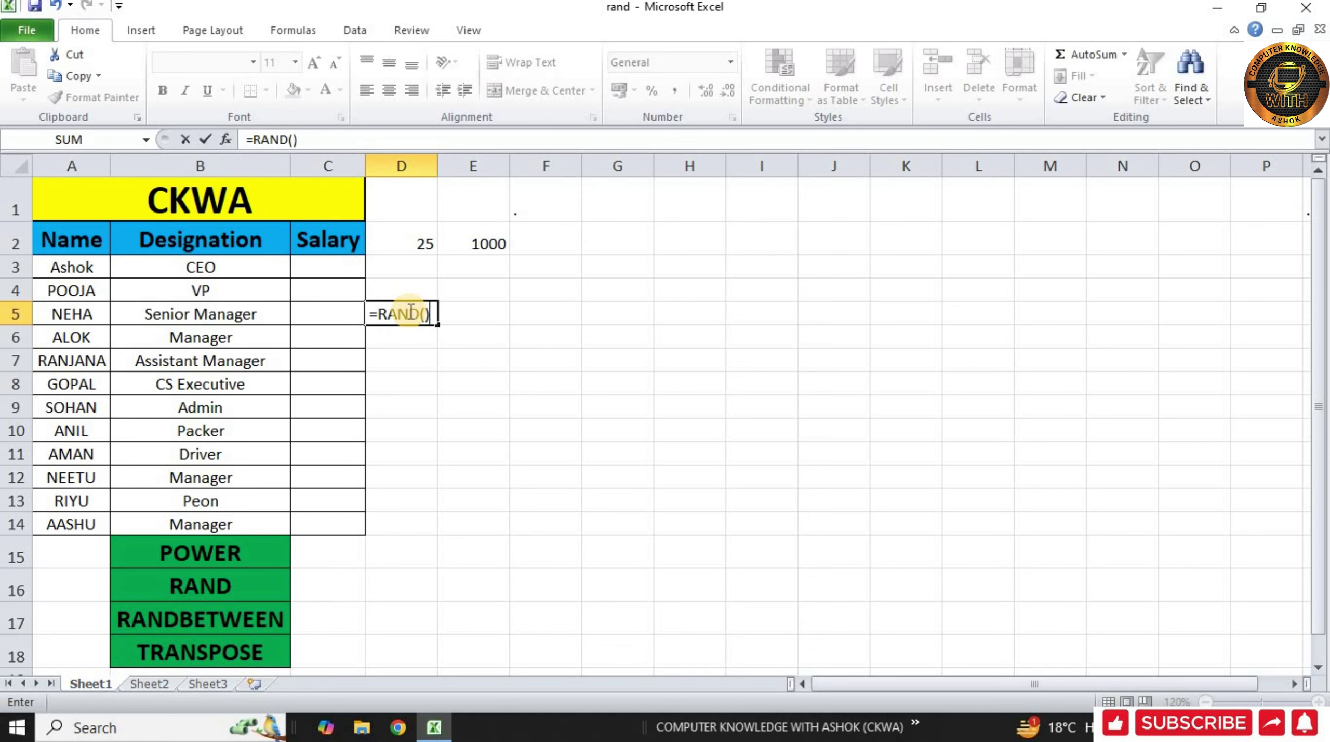
pyautogui.press('Return')
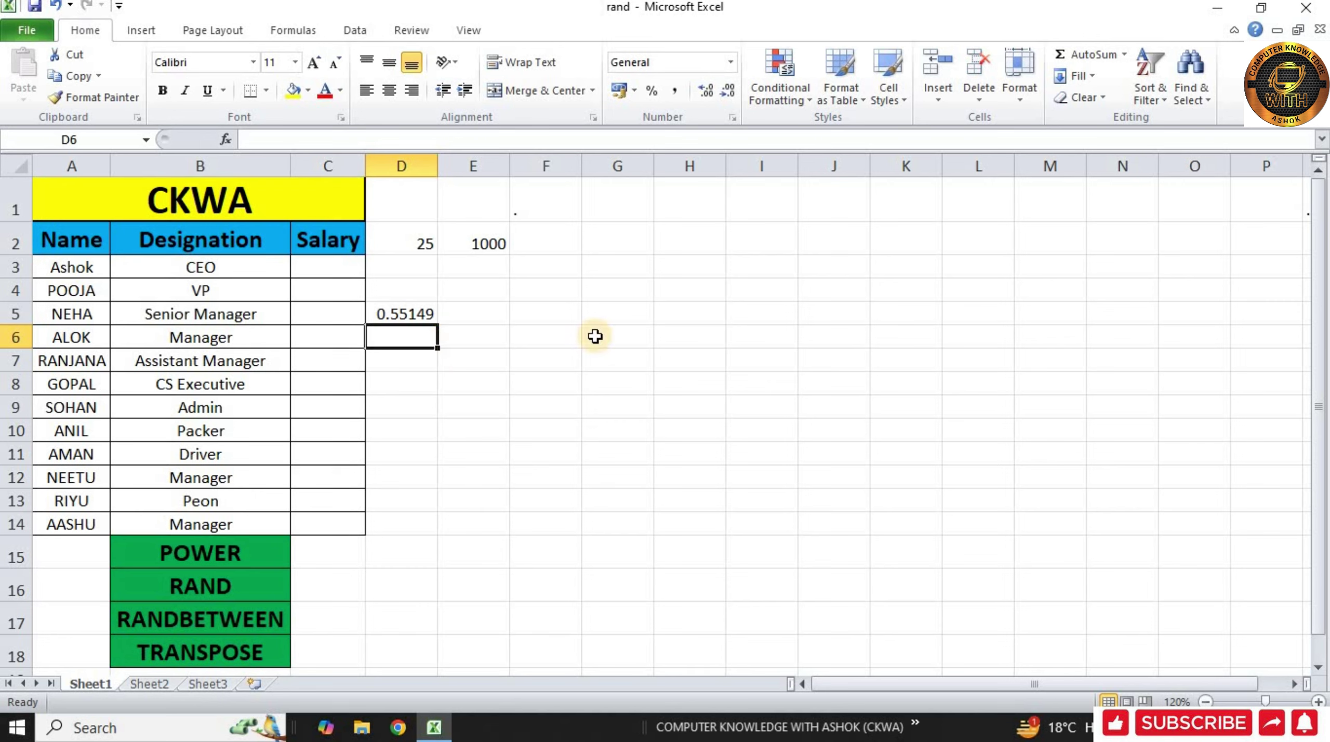
# Step: Fill the RAND formula from cell D5 down to row 13 and across to column I
pyautogui.click(424, 312)
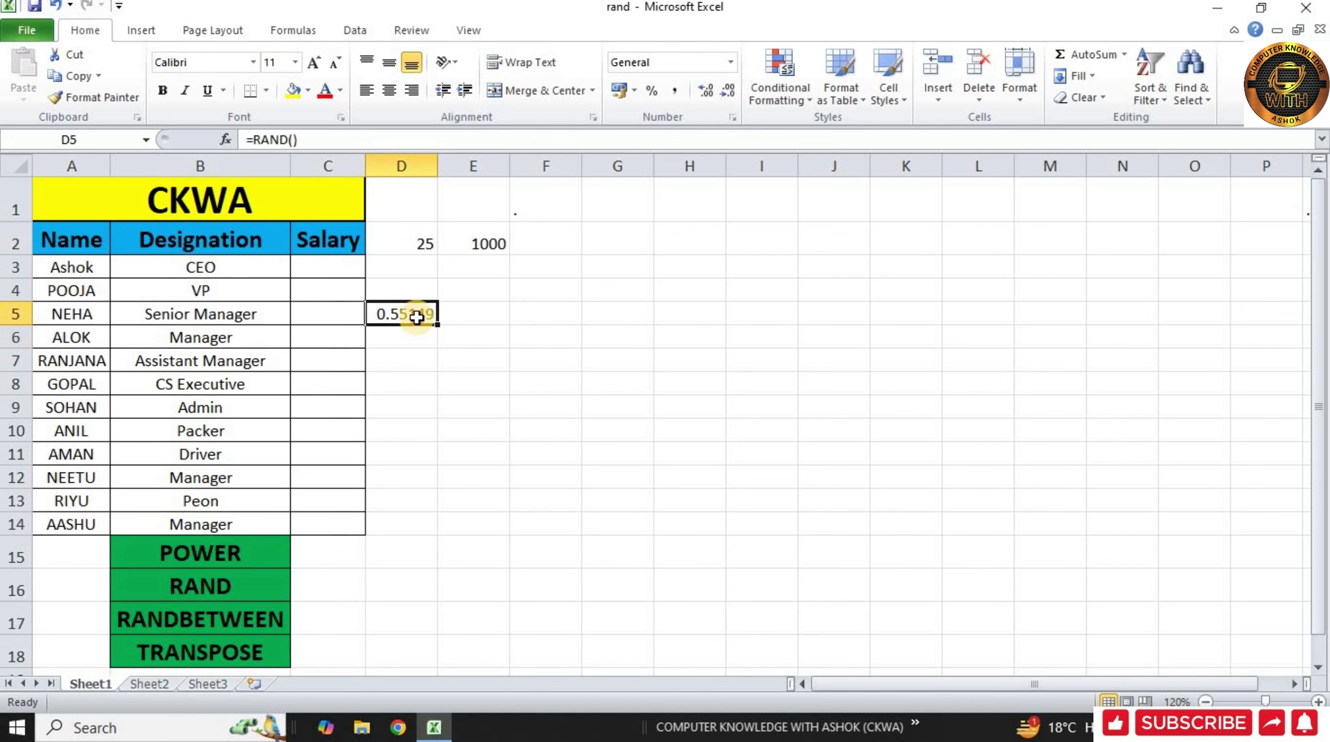
pyautogui.moveTo(435, 325); pyautogui.dragTo(434, 514)
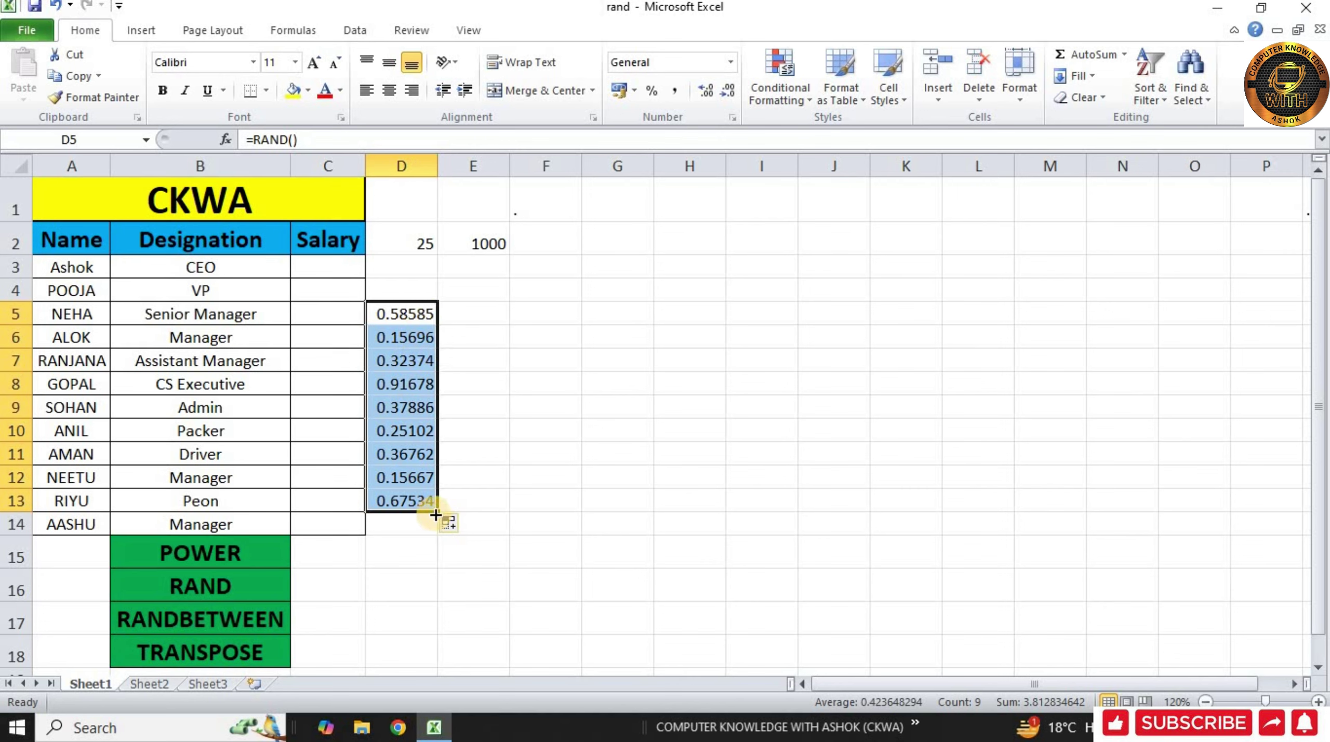
pyautogui.moveTo(435, 513); pyautogui.dragTo(768, 510)
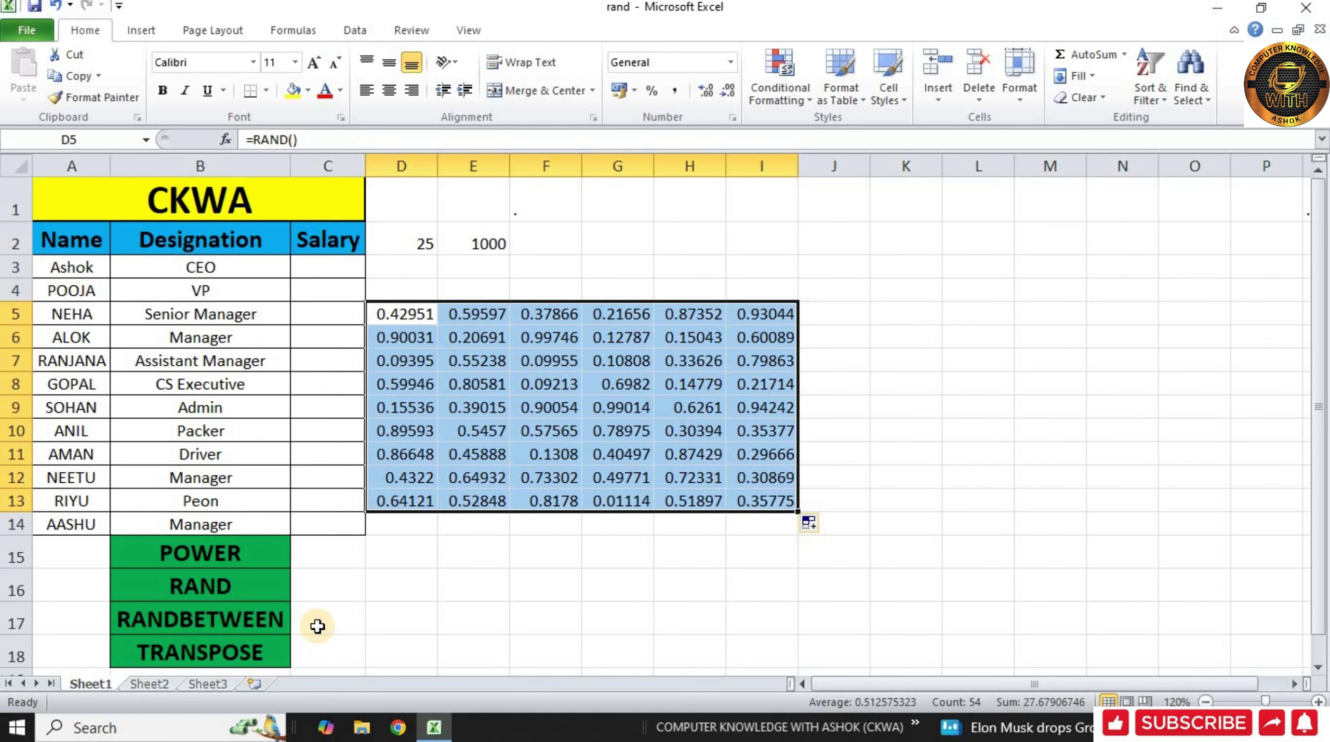
# Step: Clear all the random numbers from the range D5:I13
pyautogui.click(399, 362)
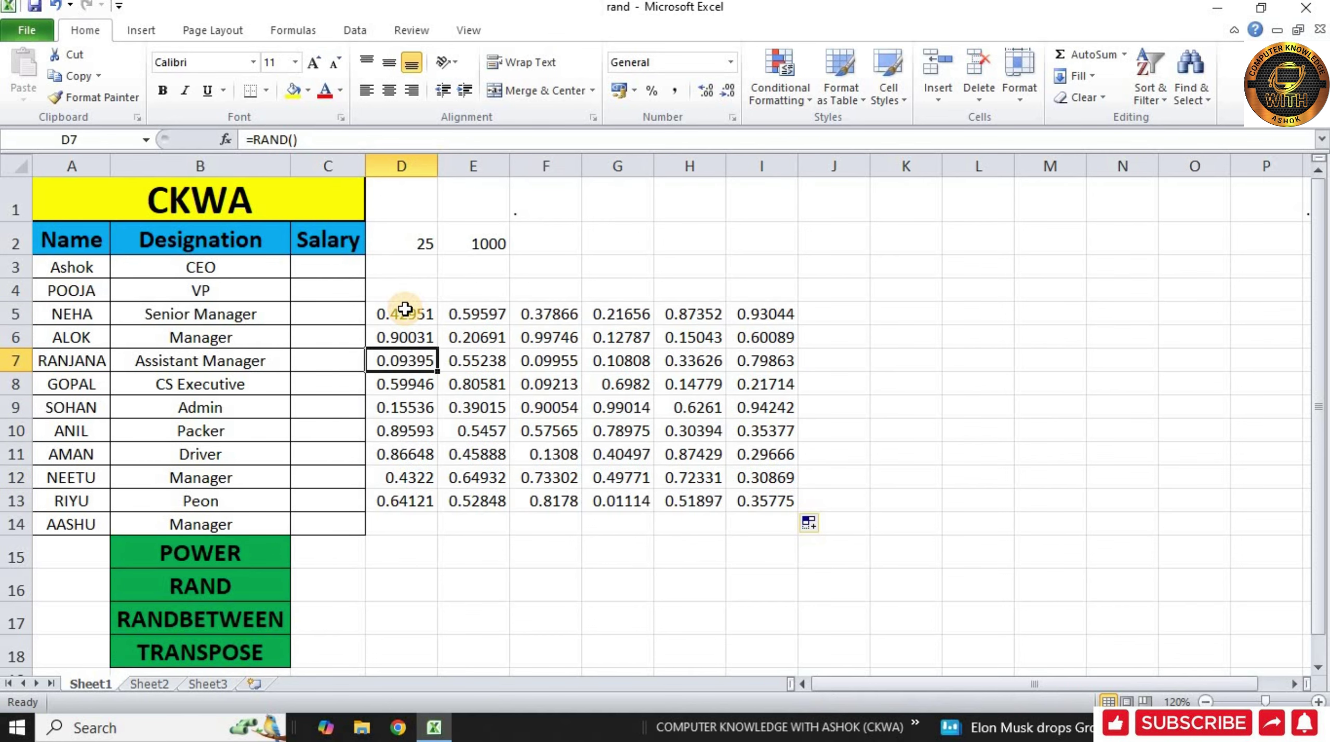
pyautogui.moveTo(405, 308); pyautogui.dragTo(788, 490)
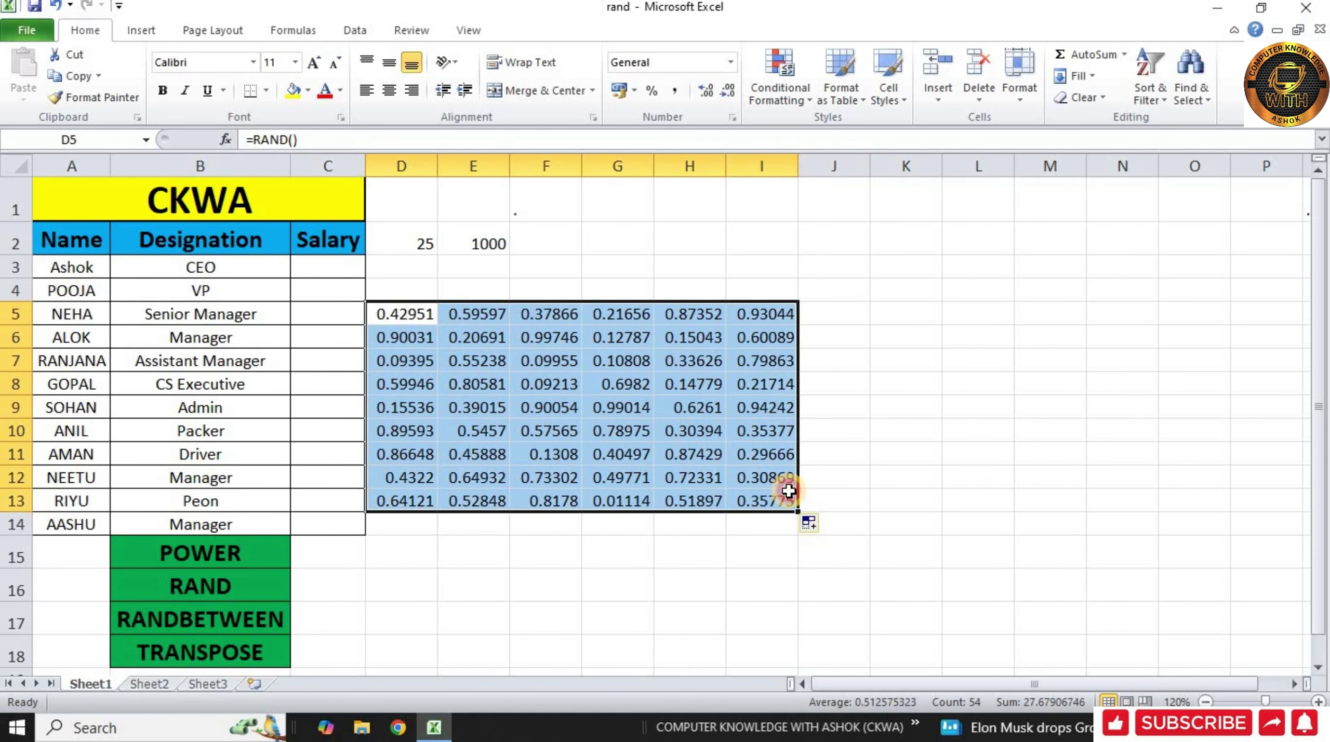
pyautogui.press('Delete')
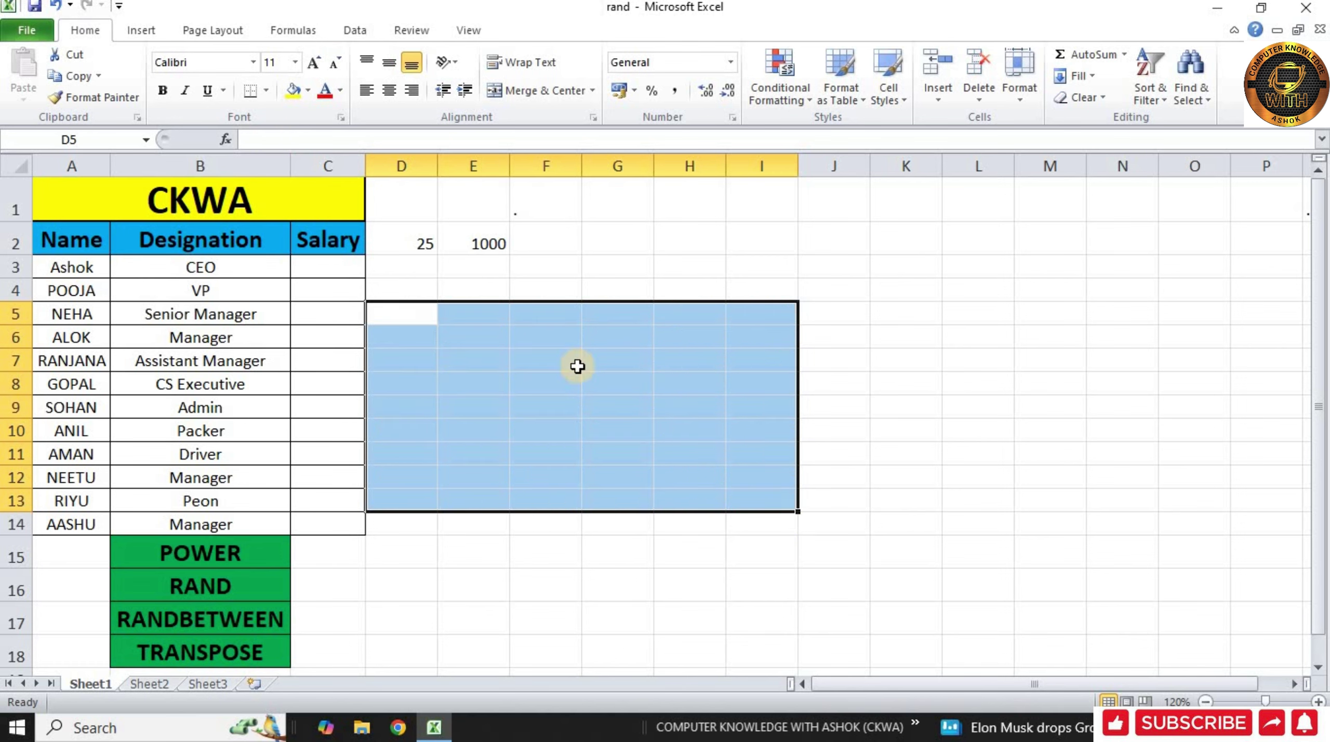
# Step: Enter the formula =RANDBETWEEN(17000,50000) in cell D5 to generate a random whole number
pyautogui.click(410, 316)
pyautogui.write('=')
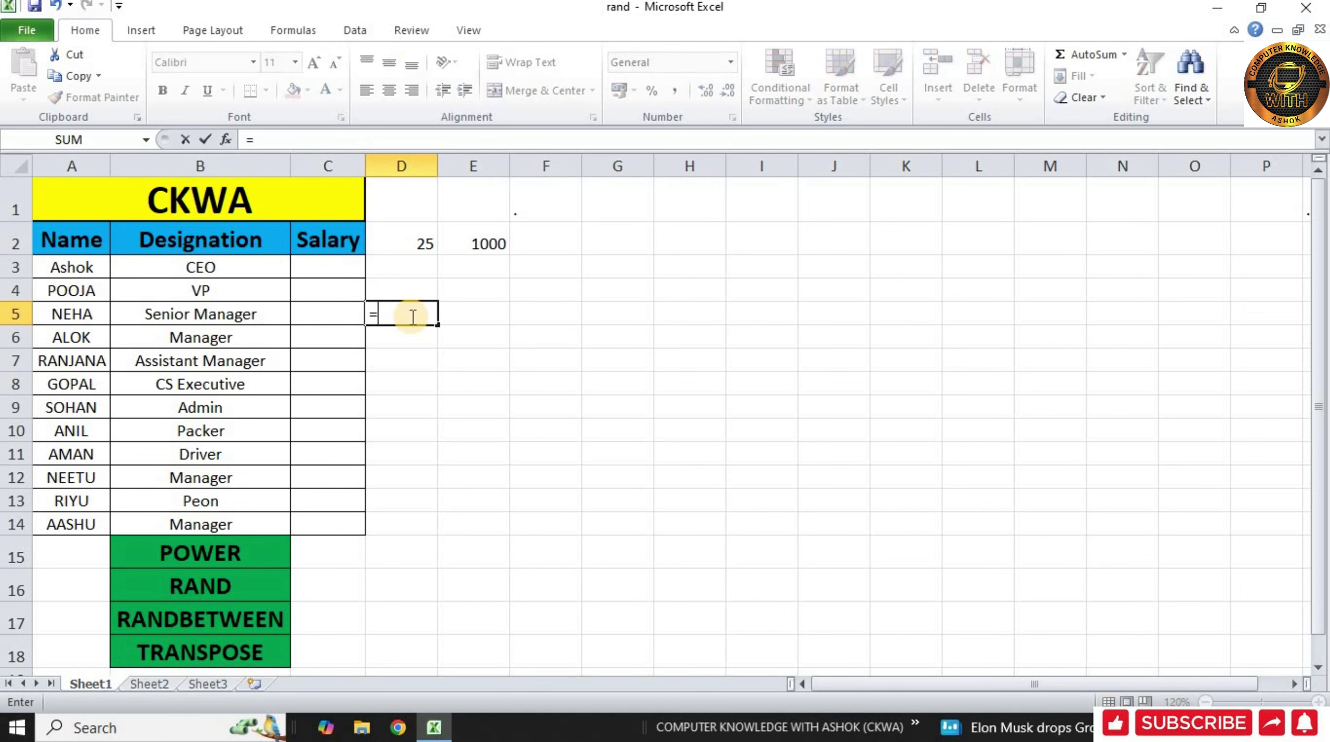
pyautogui.write('RAND')
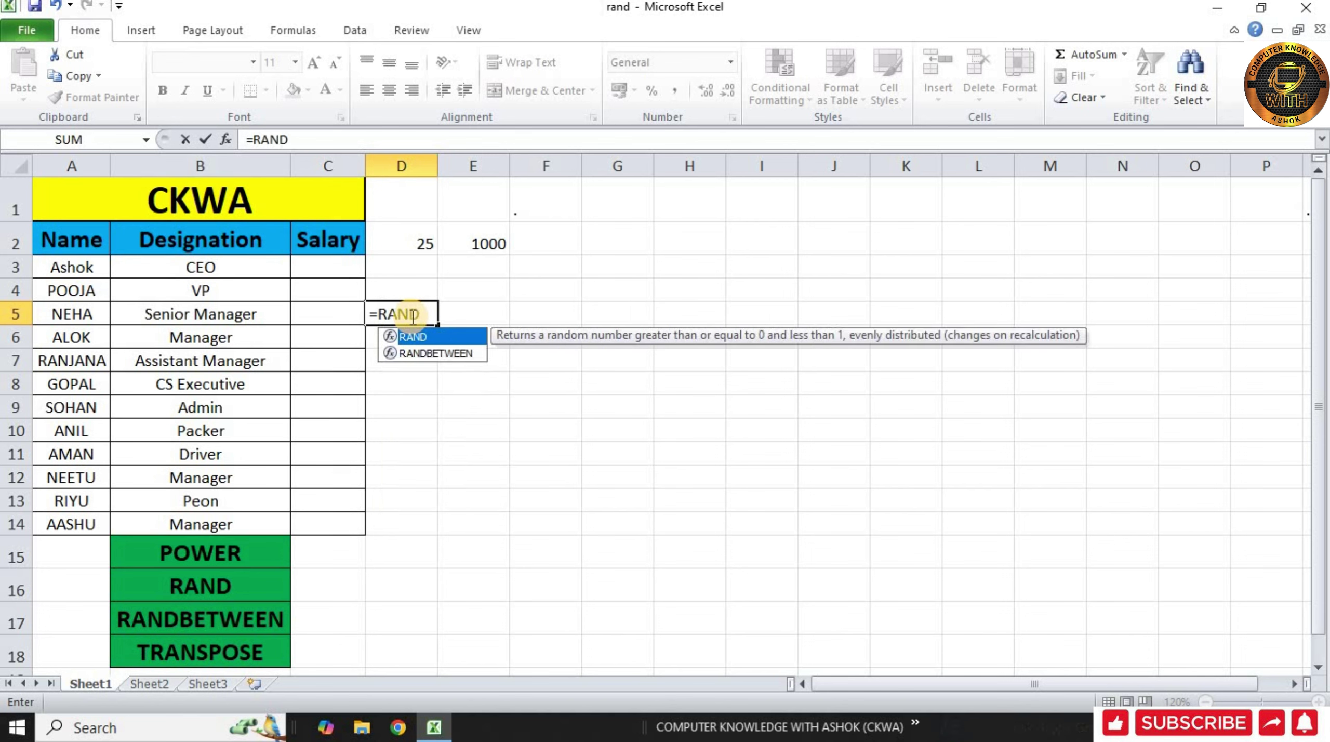
pyautogui.press('Down')
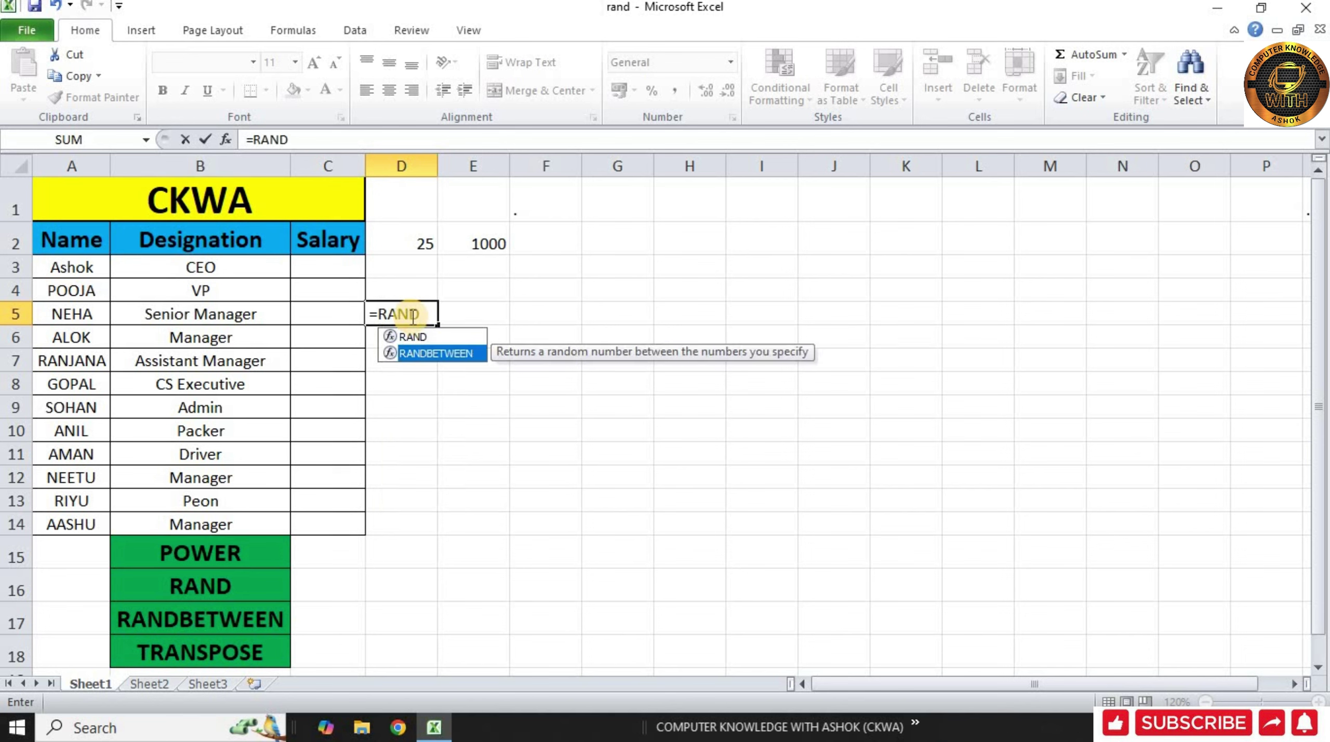
pyautogui.press('Tab')
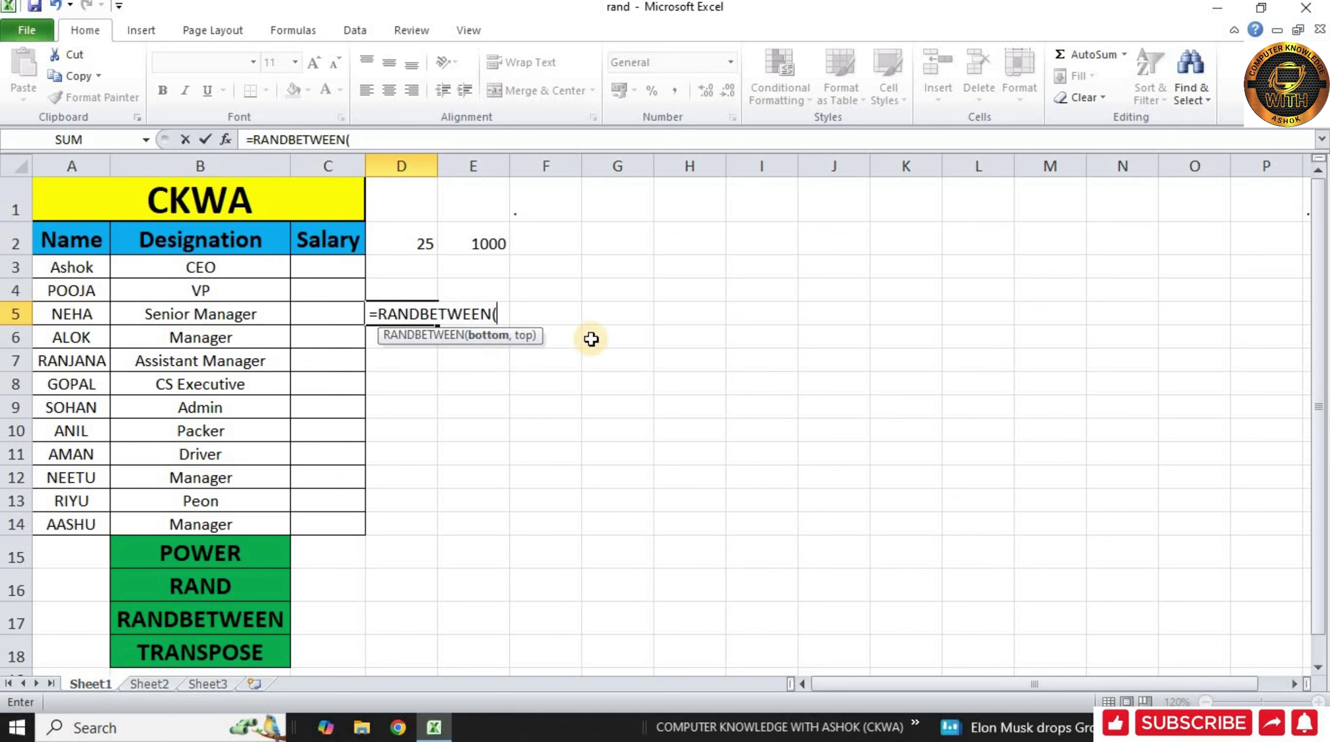
pyautogui.write('17000')
pyautogui.write(',')
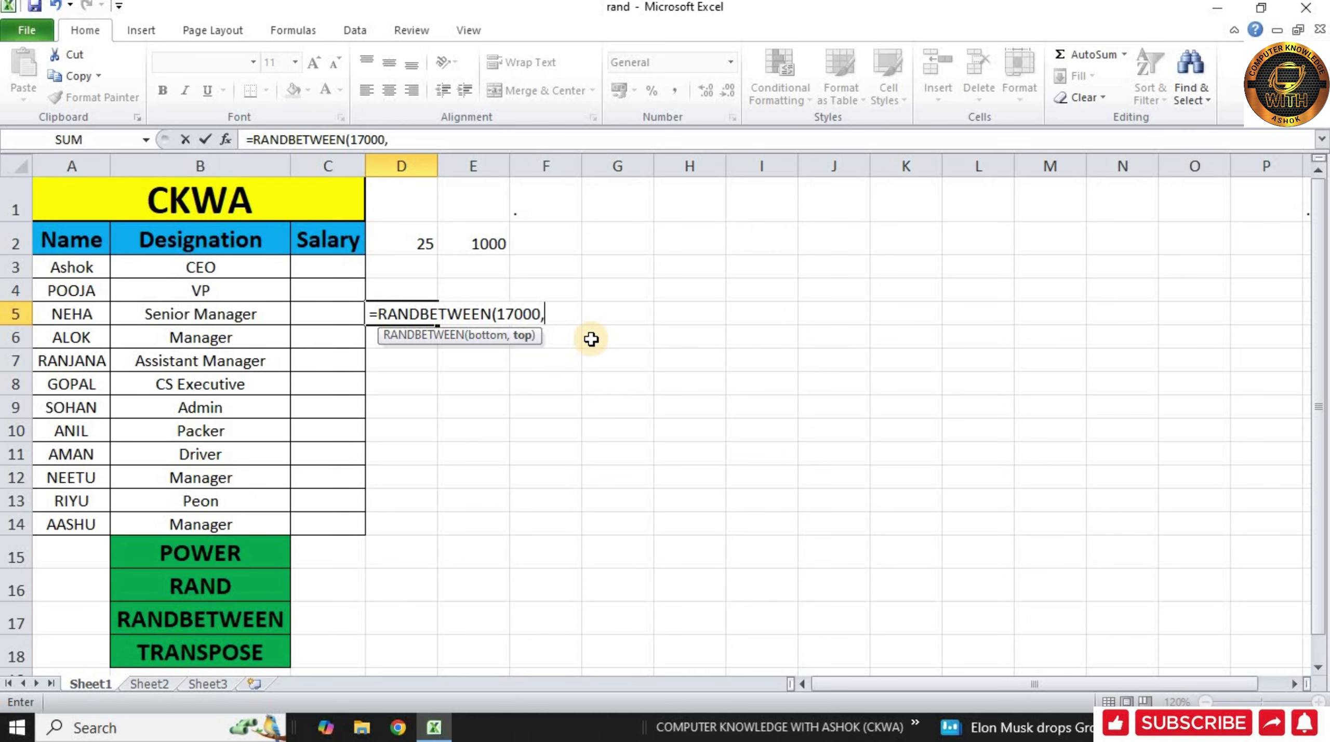
pyautogui.write('50000')
pyautogui.write(')')
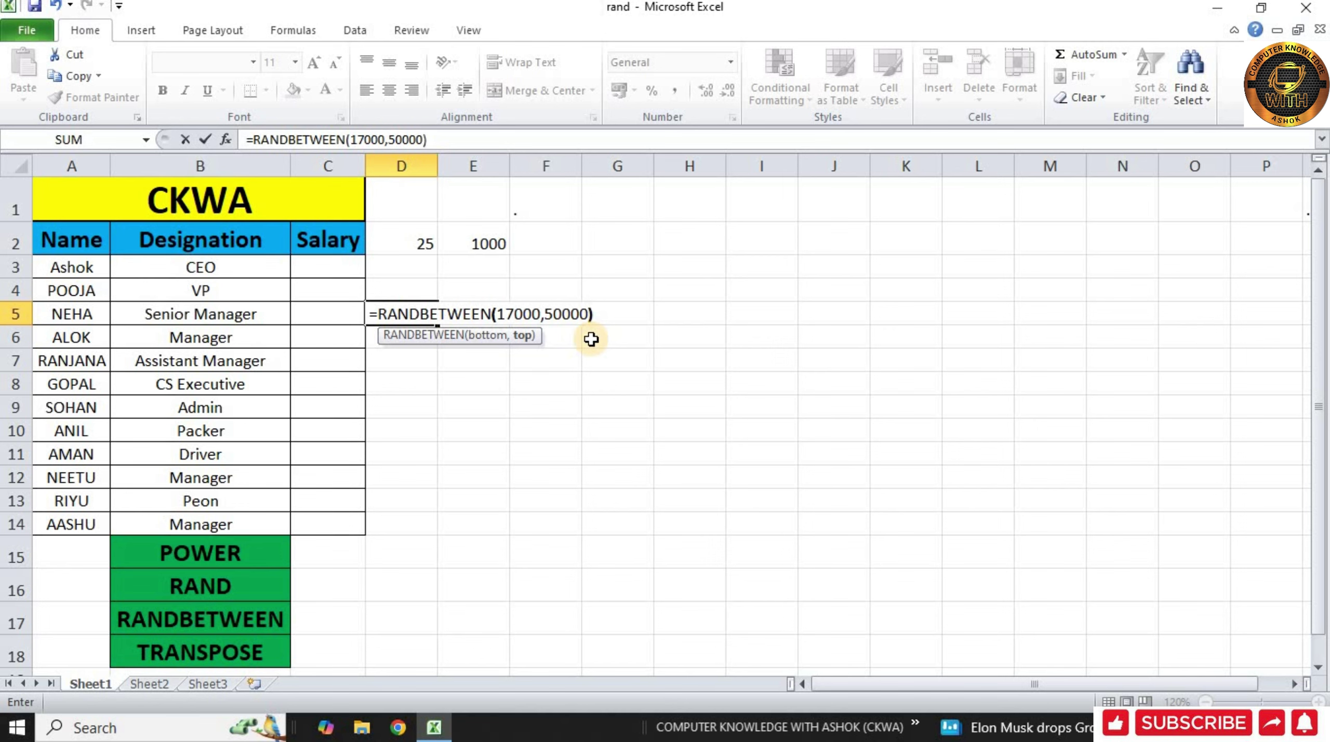
pyautogui.press('Return')
pyautogui.rightClick(591, 339)
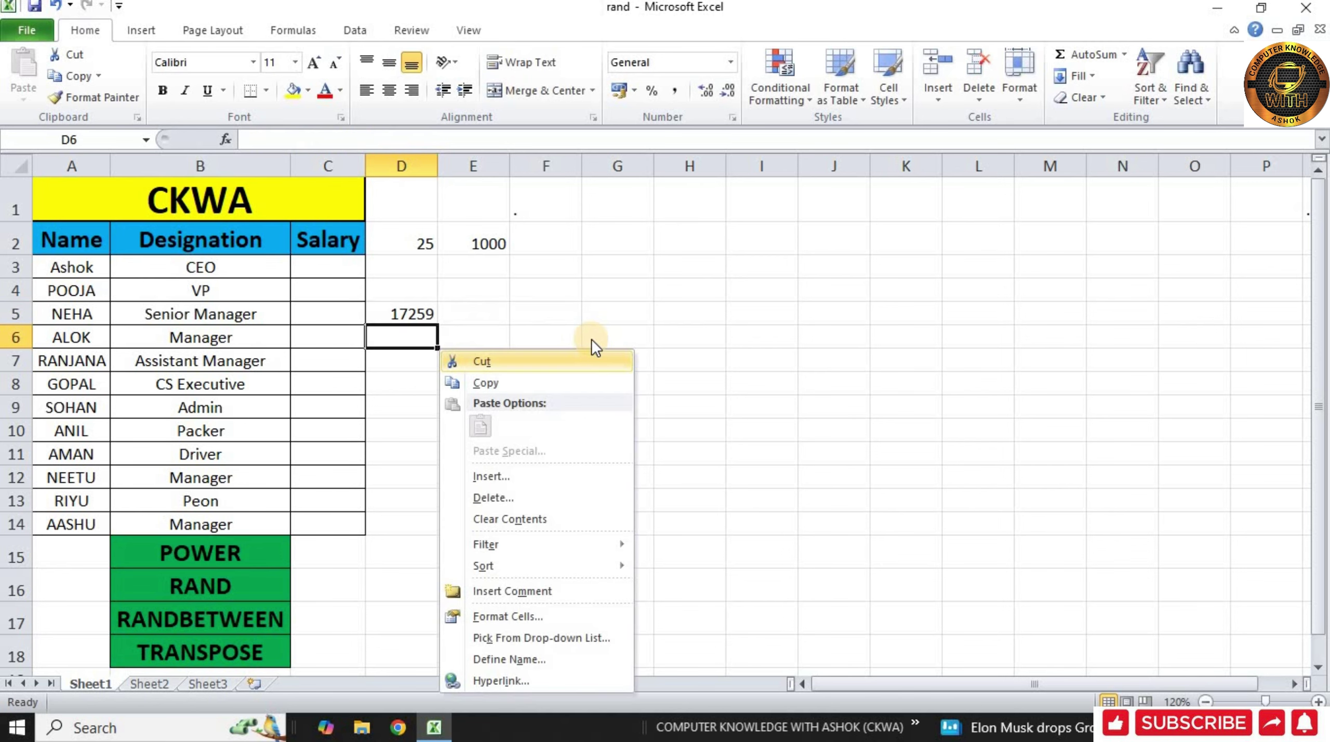
pyautogui.click(488, 331)
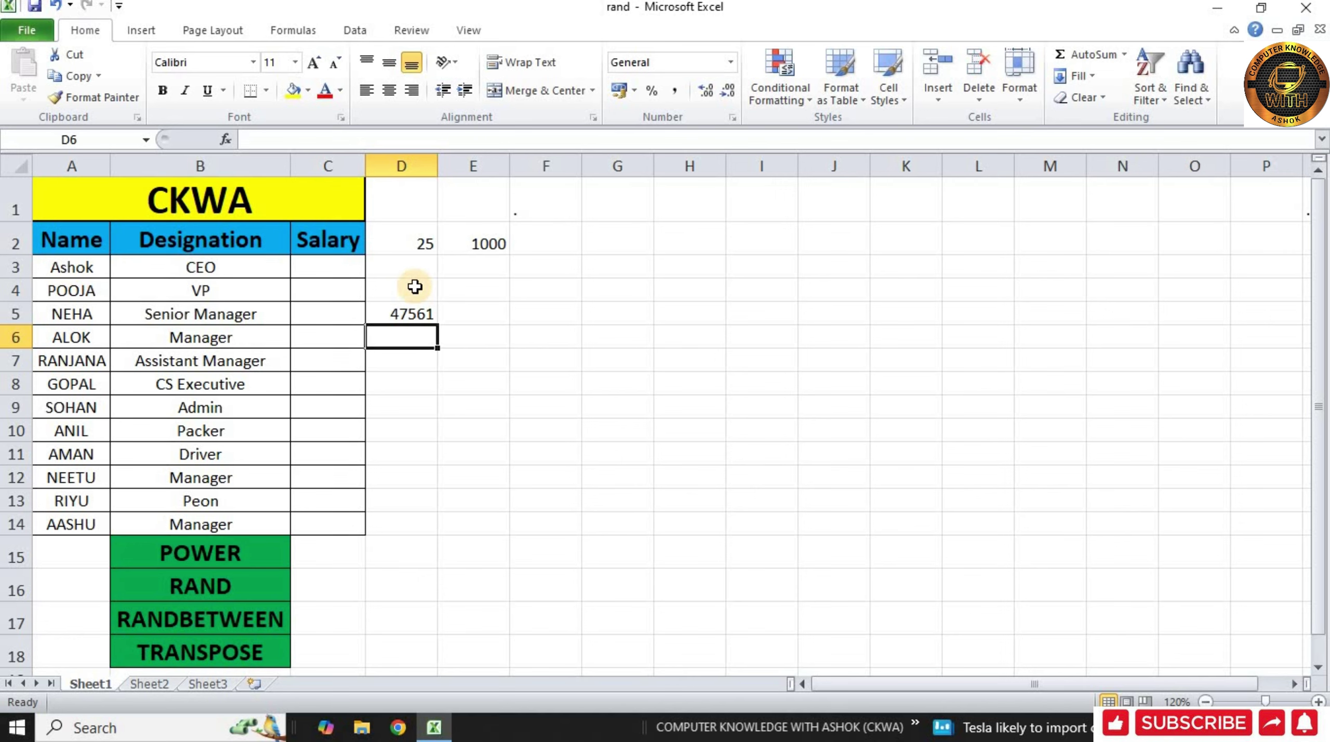
# Step: Enter the years 2020, 2021 and 2022 as column headings in cells E4, F4 and G4
pyautogui.click(484, 289)
pyautogui.write('2020')
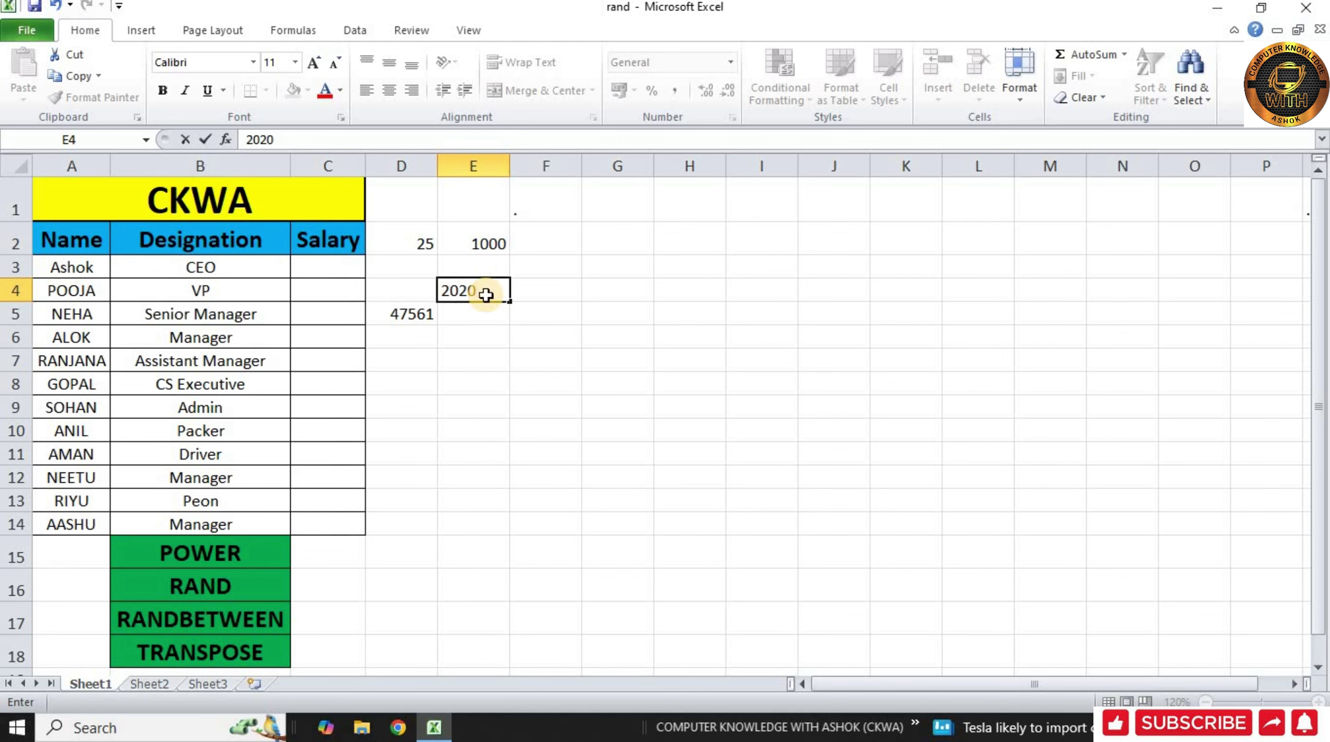
pyautogui.press('Tab')
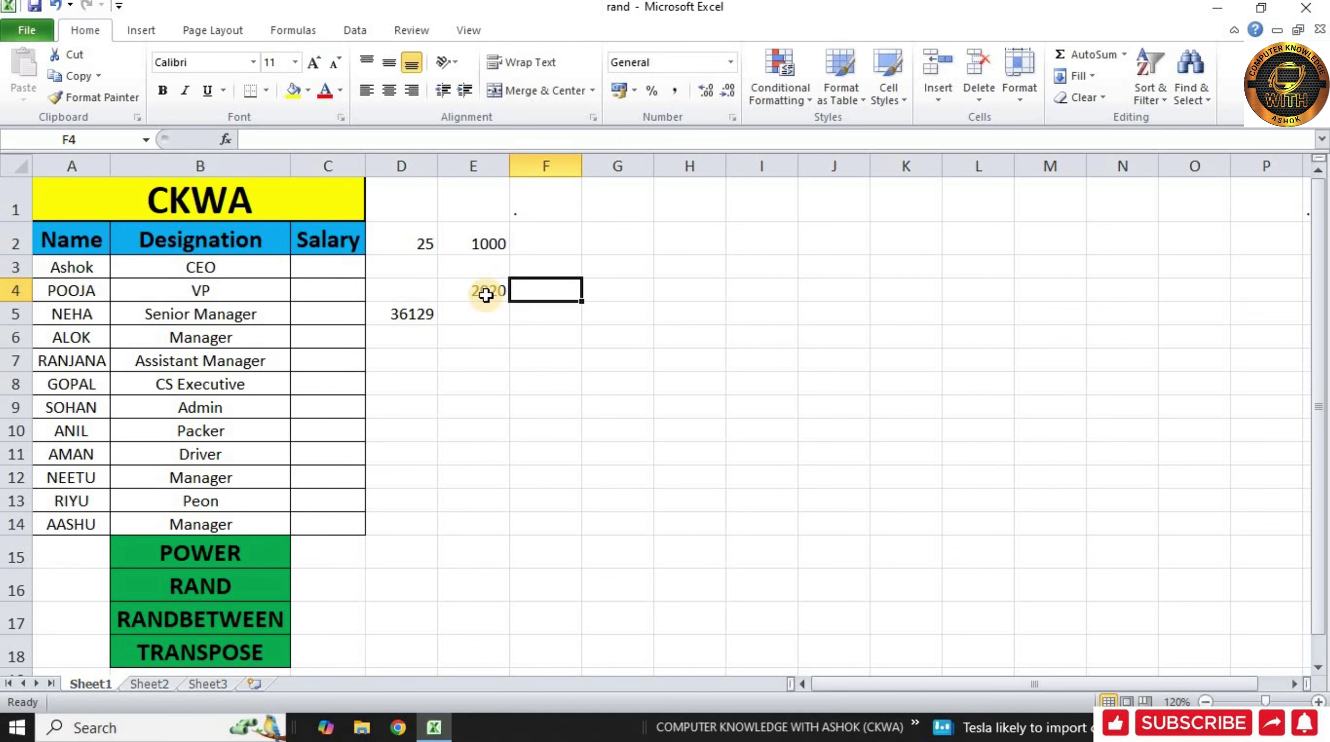
pyautogui.write('2021')
pyautogui.press('Tab')
pyautogui.write('2022')
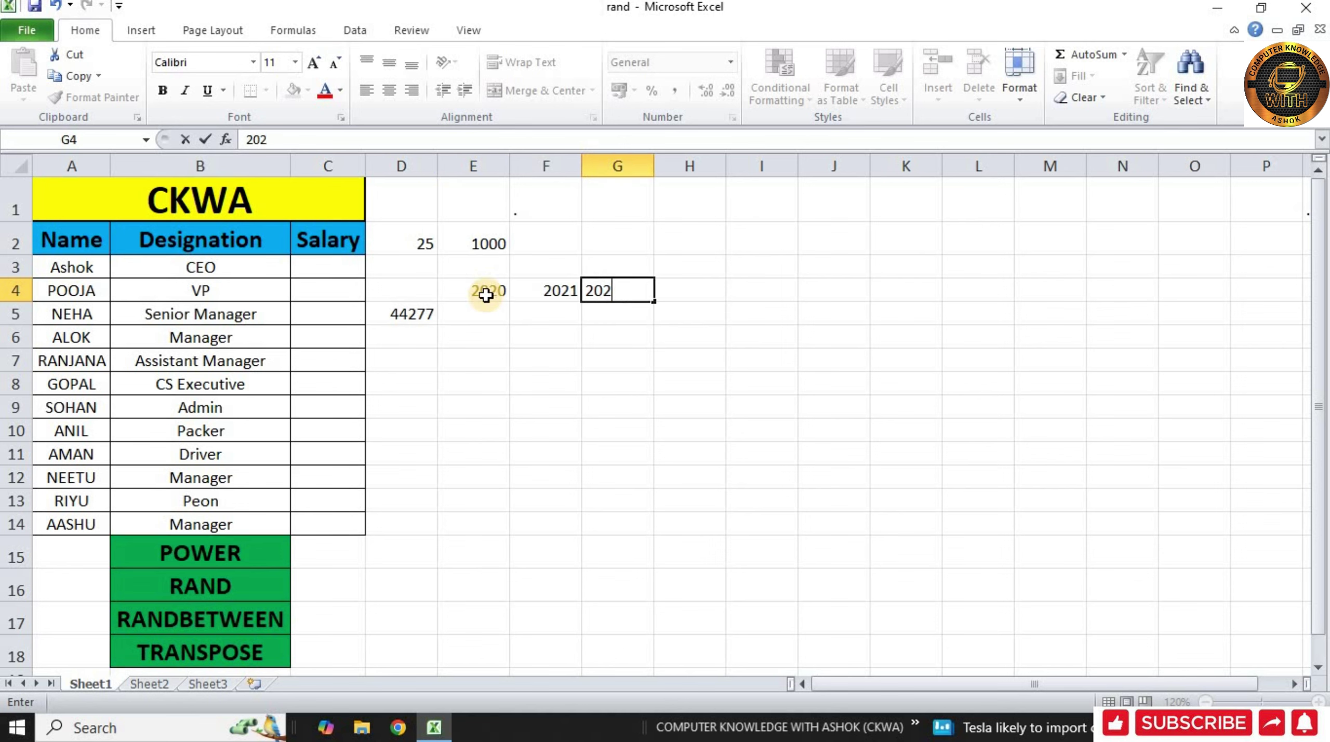
pyautogui.click(491, 309)
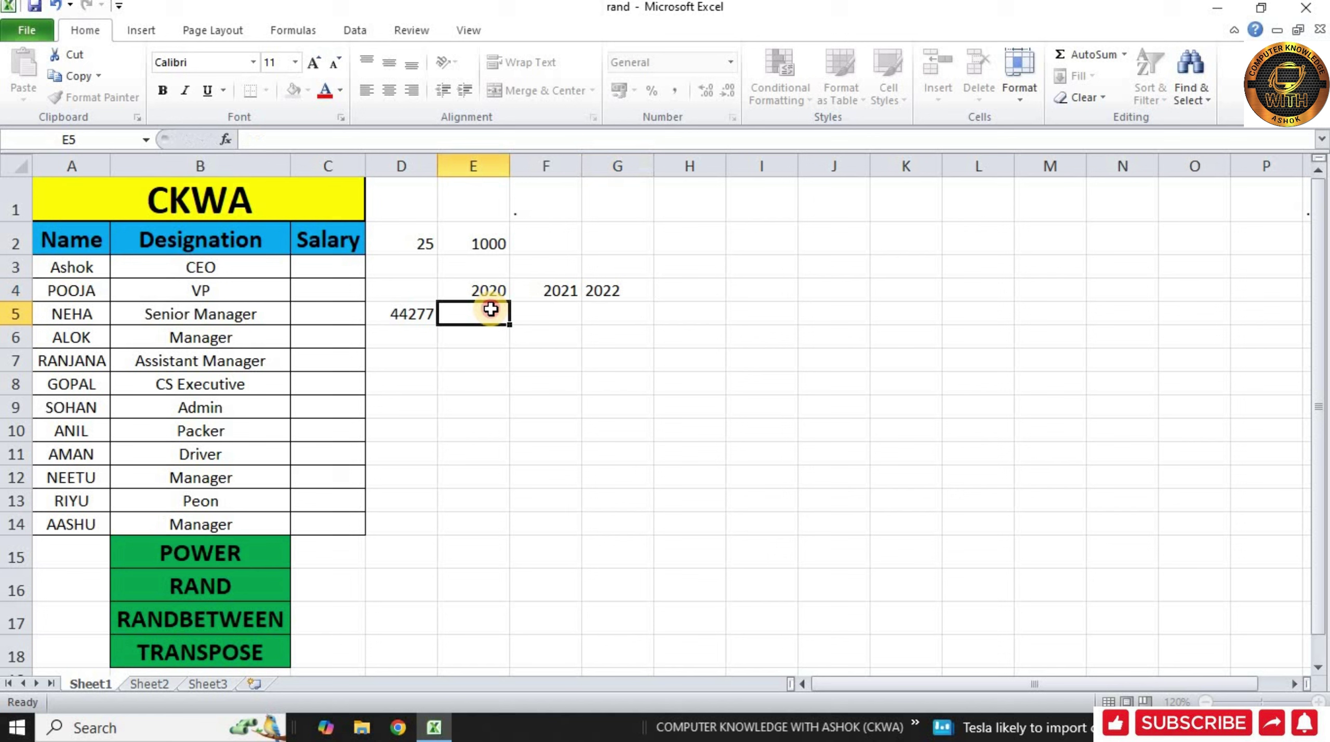
# Step: Clear cell D5 and enter the formula =RANDBETWEEN(15000,80000) in cell E5 under the 2020 heading
pyautogui.click(414, 315)
pyautogui.press('Delete')
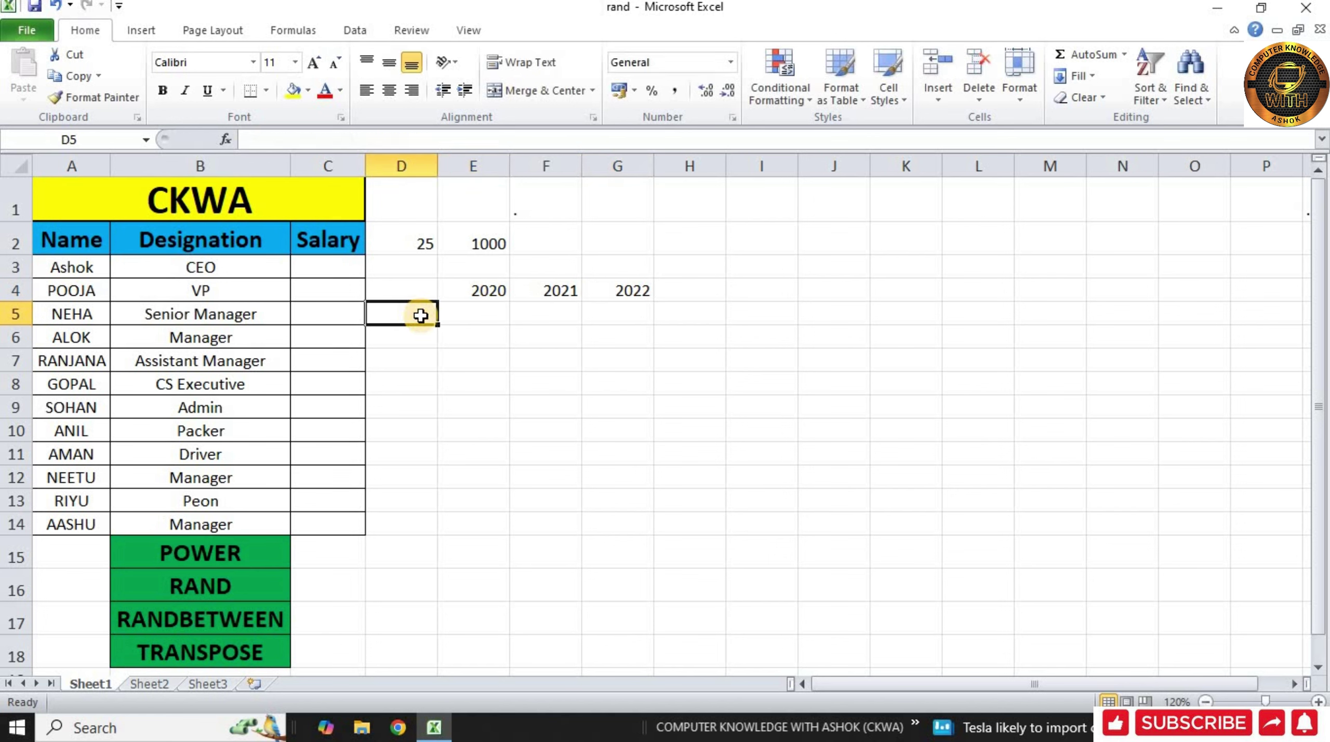
pyautogui.click(481, 315)
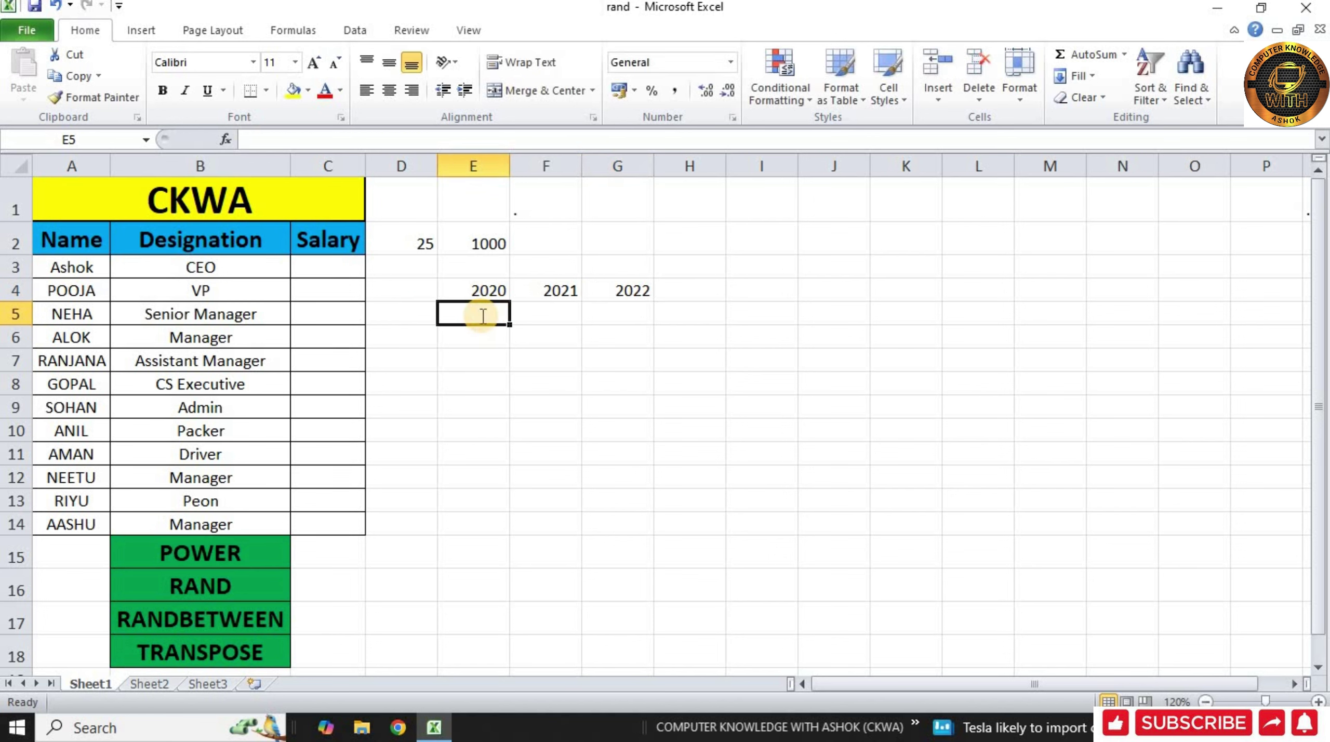
pyautogui.write('=RAND')
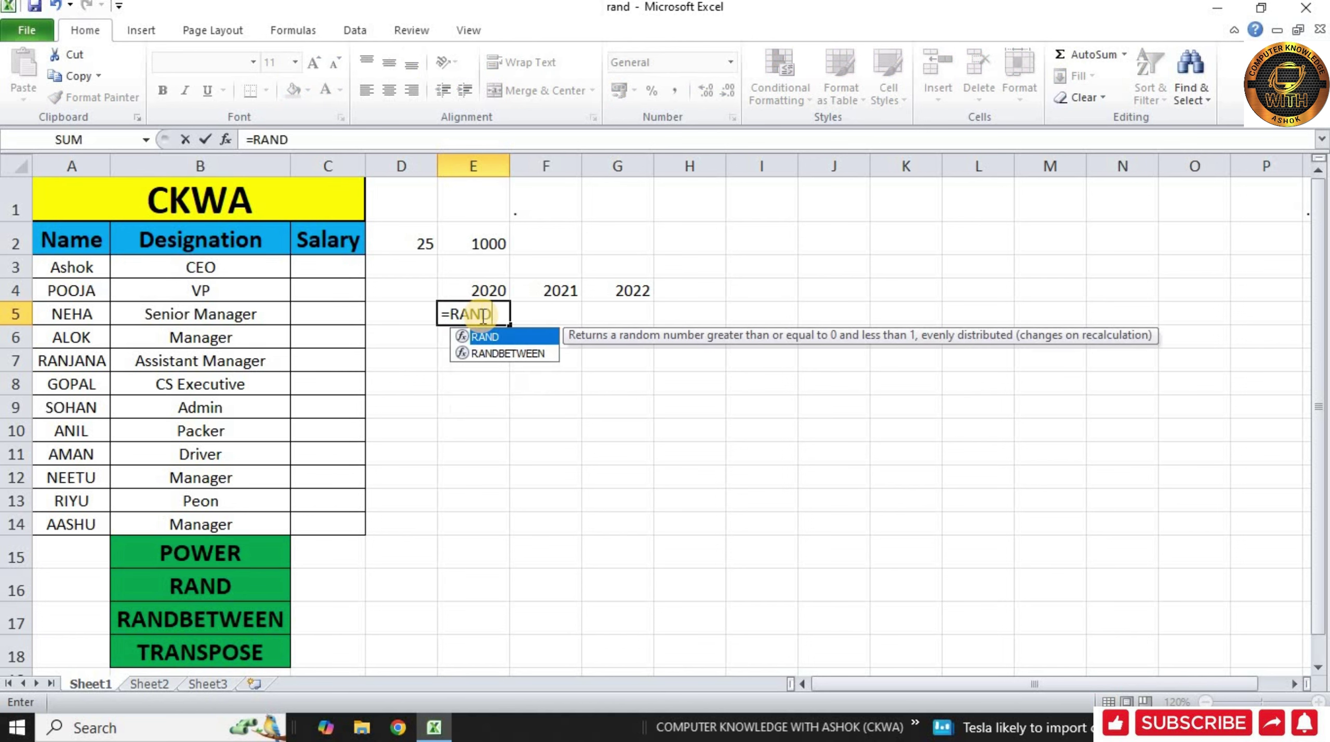
pyautogui.press('Down')
pyautogui.press('Tab')
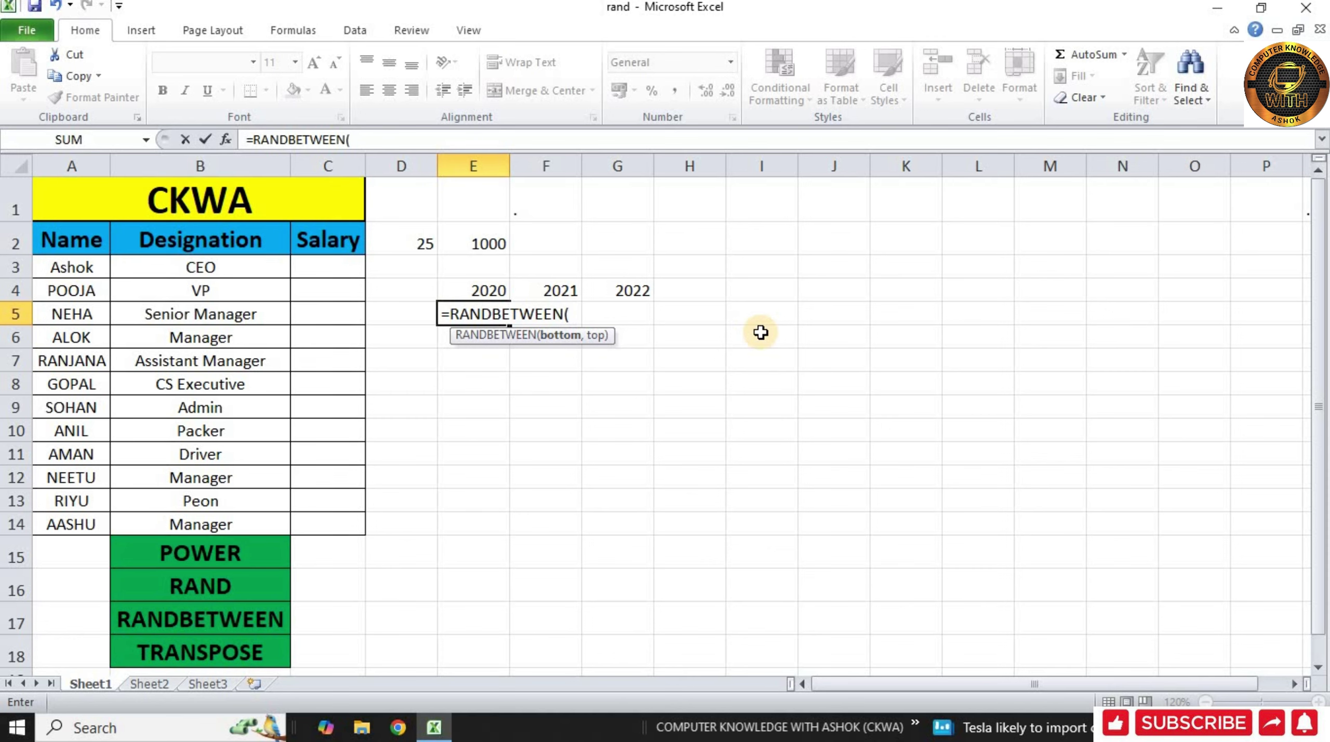
pyautogui.write('15000,')
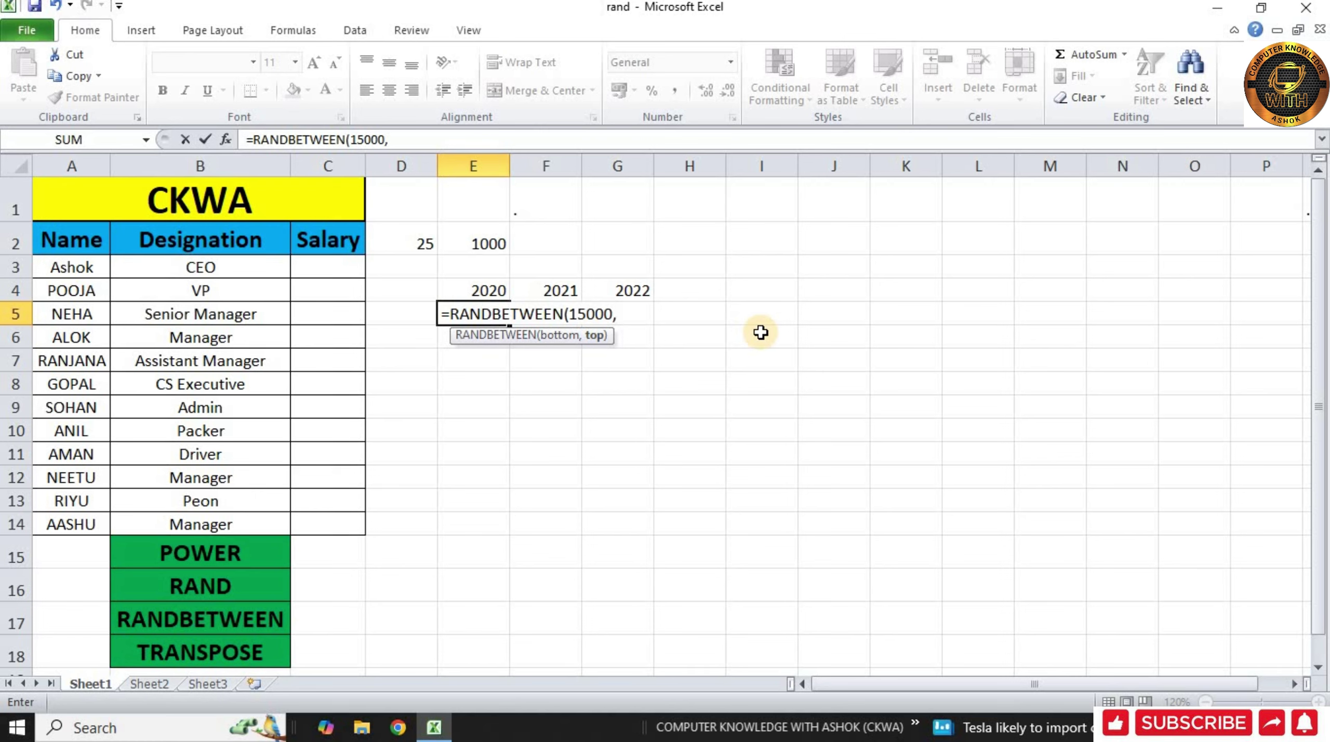
pyautogui.write('80000)')
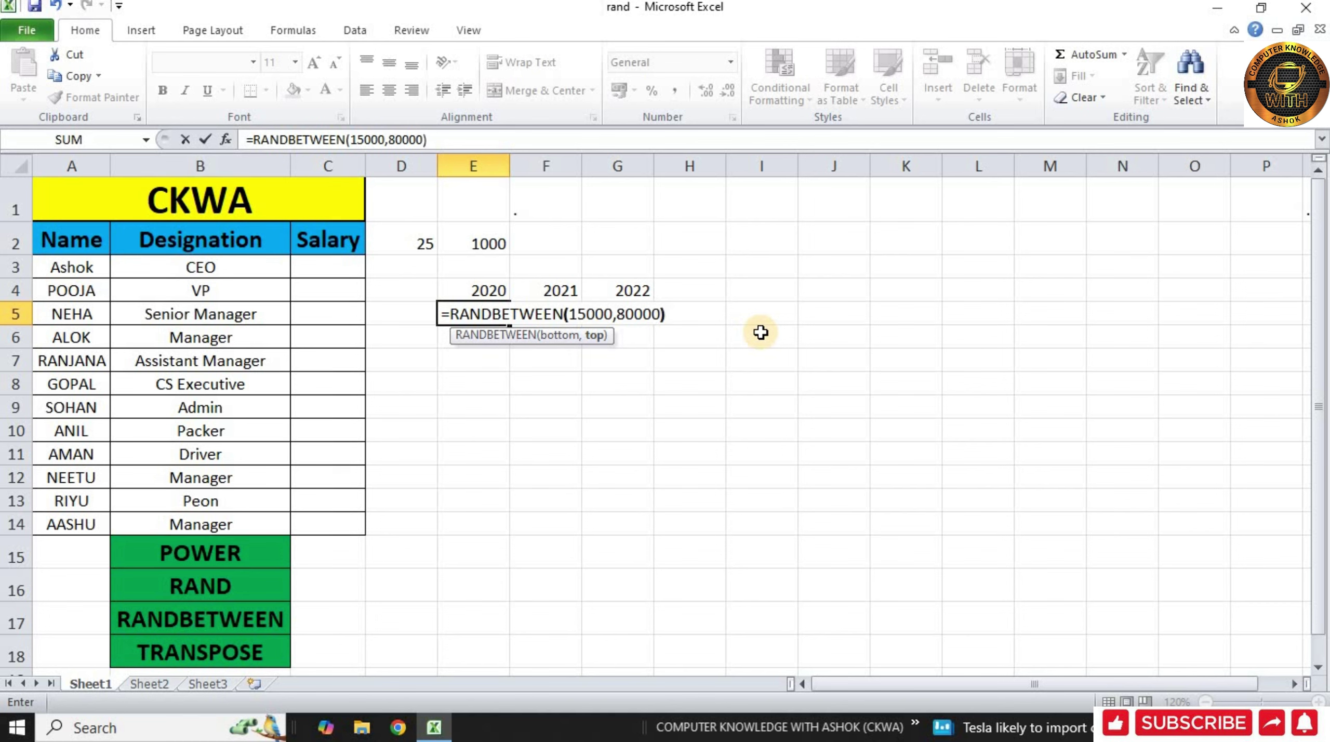
pyautogui.press('Return')
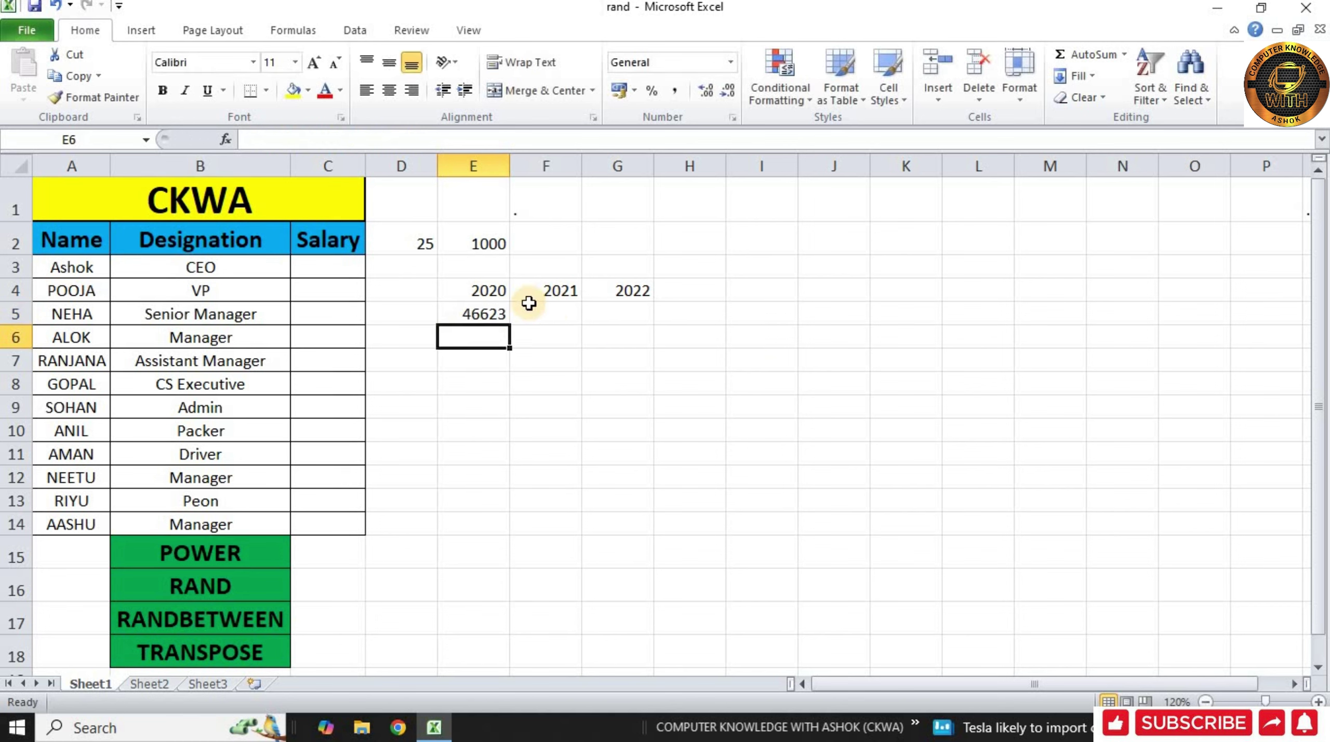
# Step: Fill the RANDBETWEEN formula from cell E5 across to column G and down to row 15
pyautogui.click(493, 314)
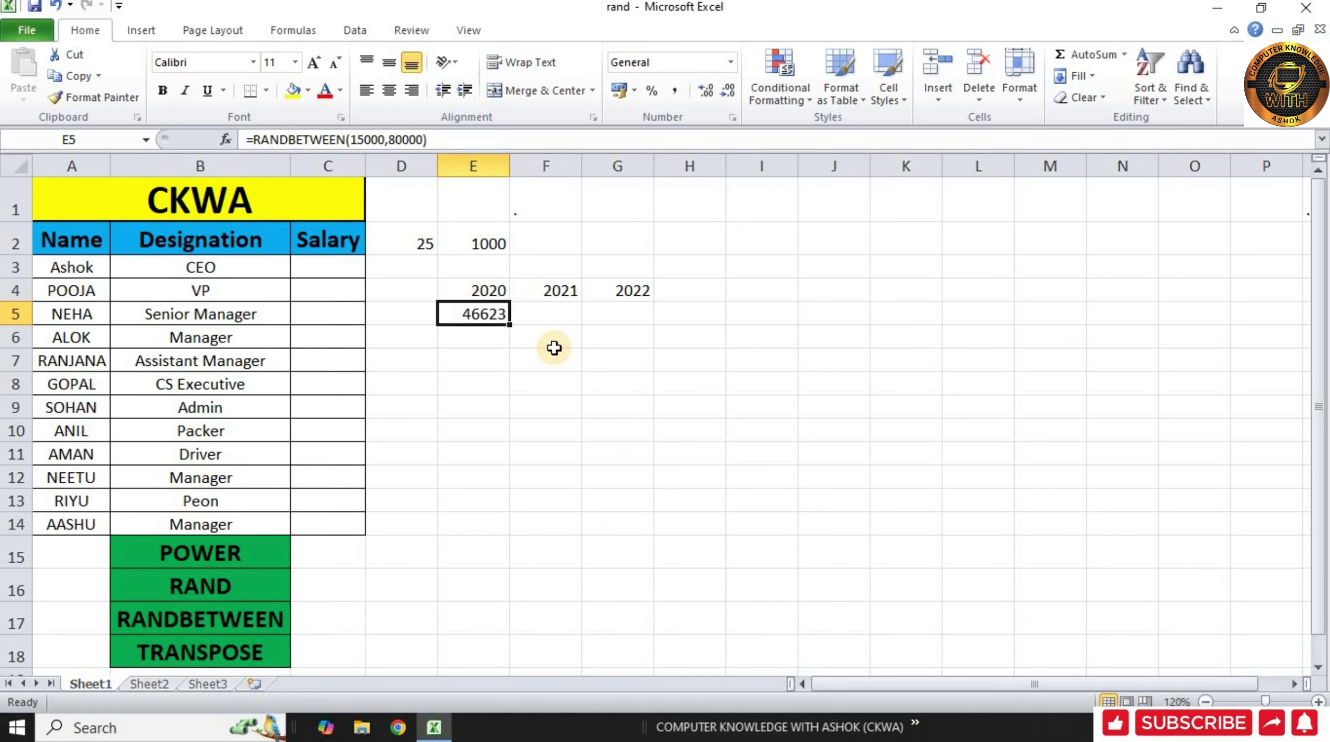
pyautogui.moveTo(509, 324); pyautogui.dragTo(625, 335)
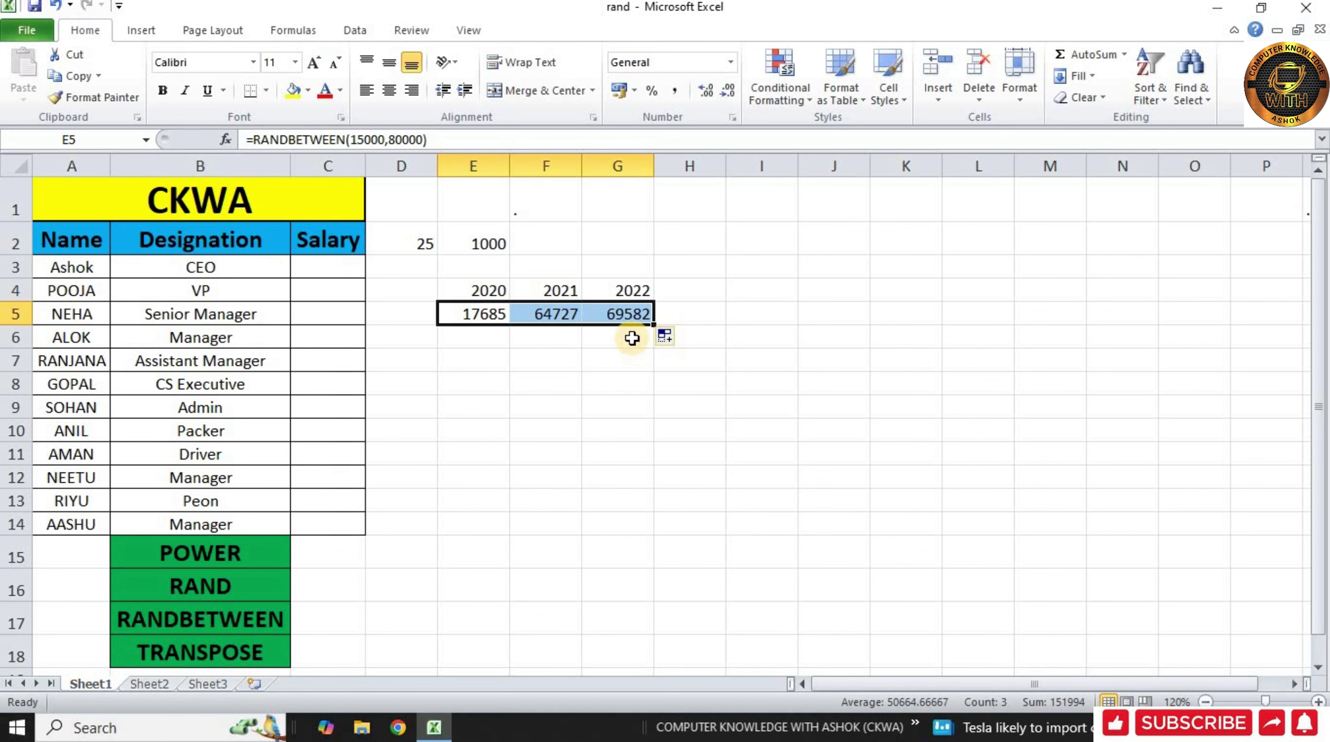
pyautogui.moveTo(651, 324); pyautogui.dragTo(642, 557)
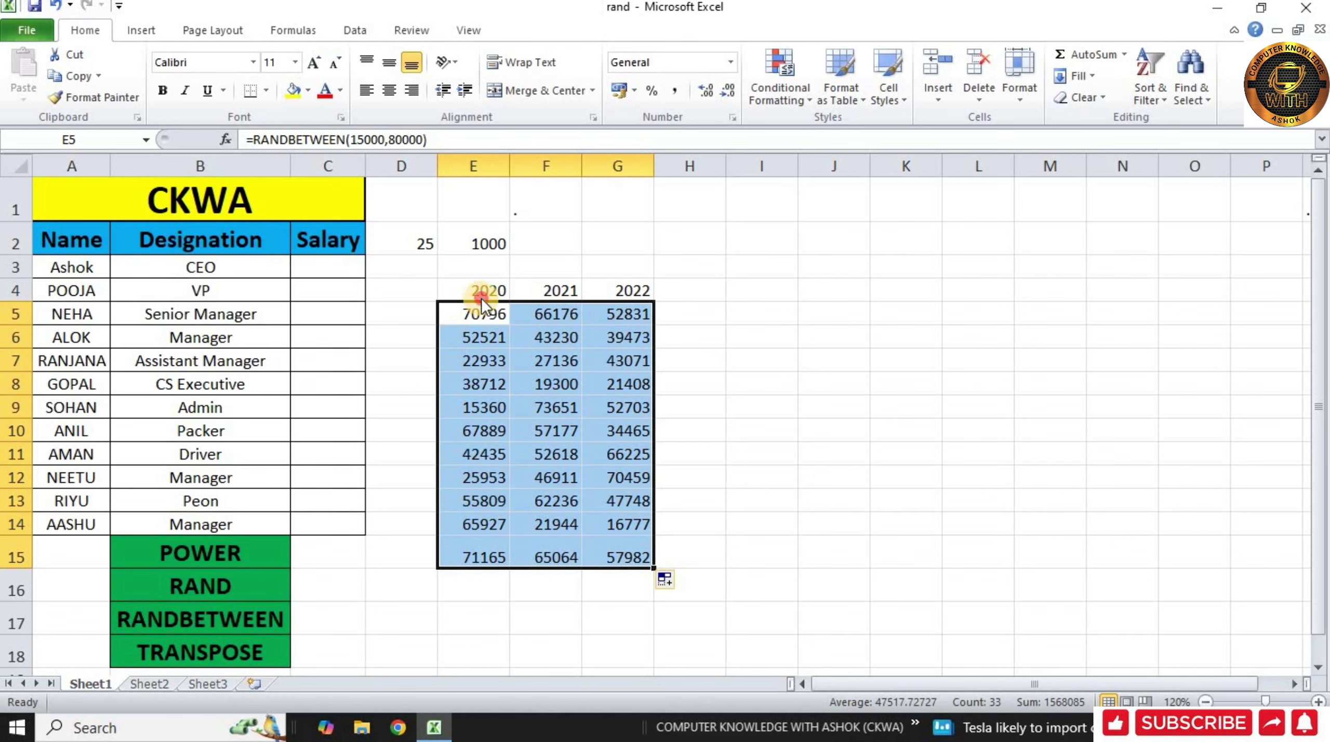
# Step: Apply all borders to the year headings and random numbers in the range E4:G15
pyautogui.moveTo(488, 301); pyautogui.dragTo(621, 546)
pyautogui.click(703, 410)
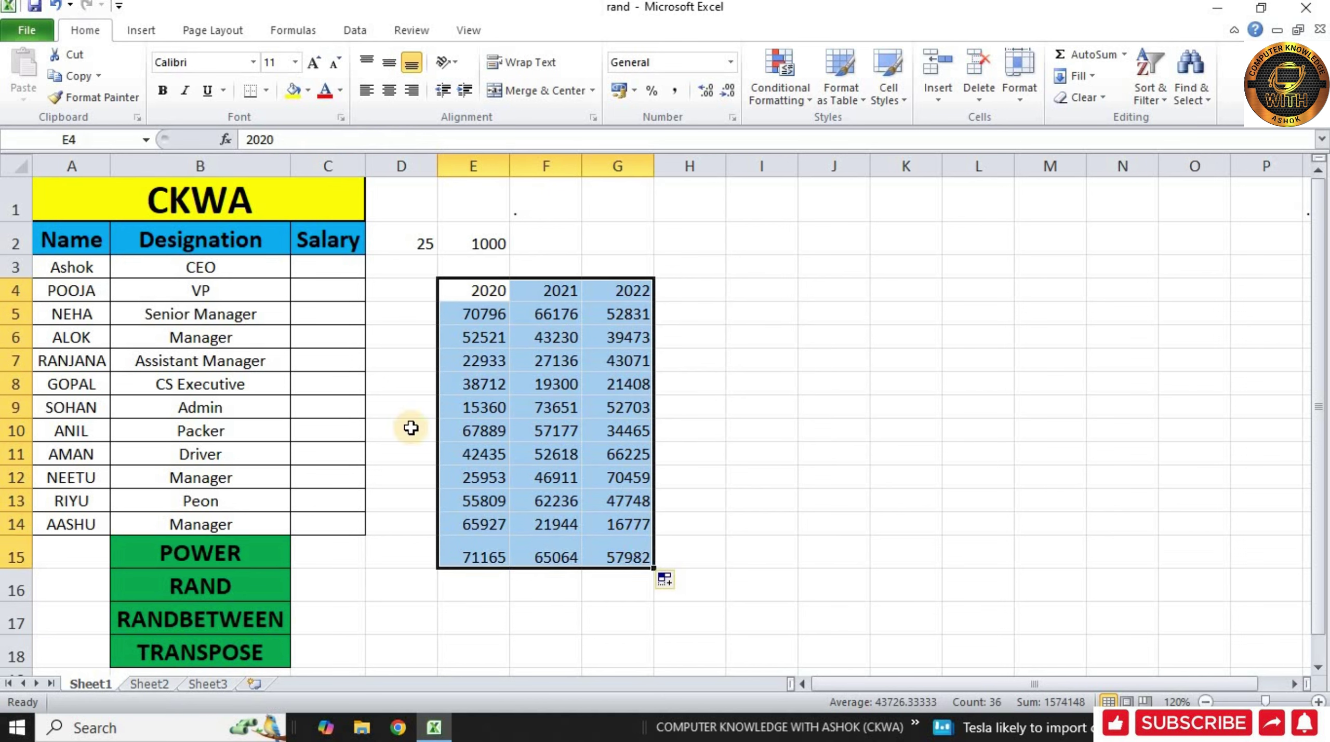
pyautogui.click(267, 89)
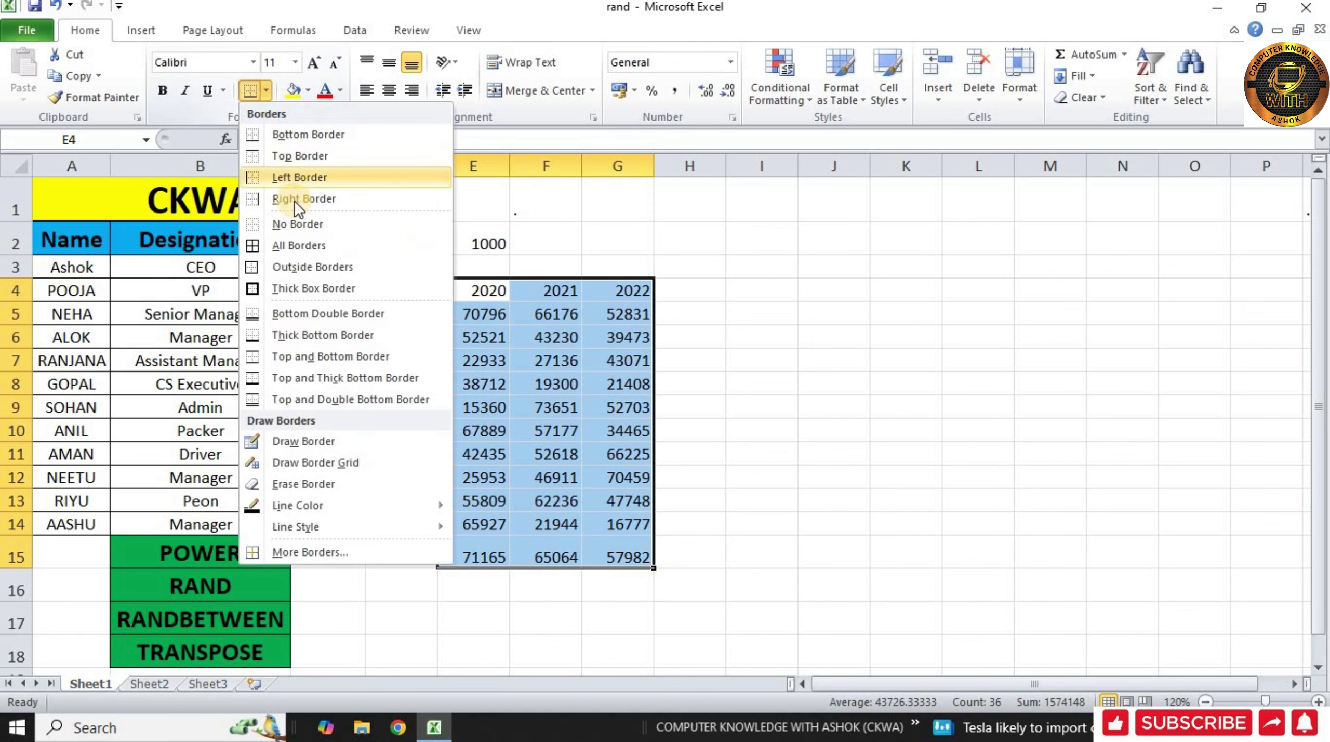
pyautogui.click(296, 245)
pyautogui.click(469, 333)
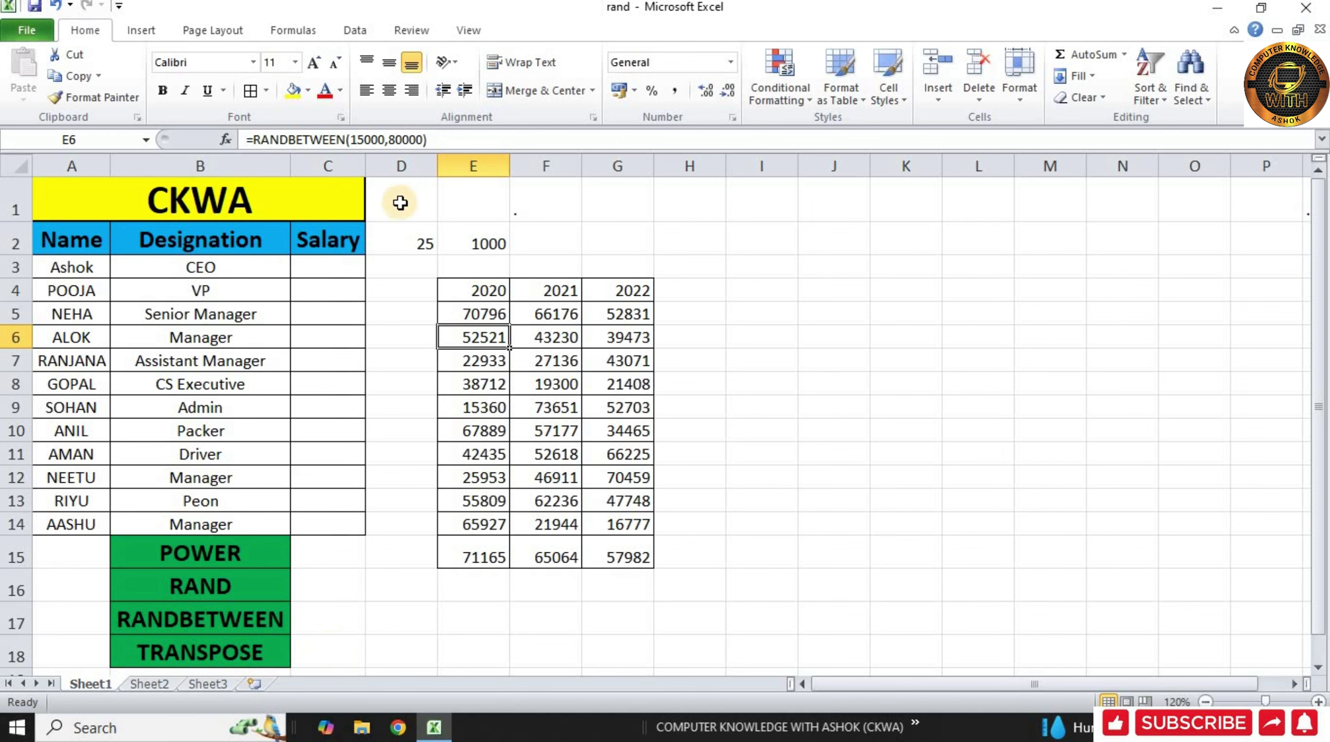
# Step: Clear the demonstration numbers and borders from the range D1:I16 beside the employee table
pyautogui.moveTo(400, 203); pyautogui.dragTo(751, 594)
pyautogui.press('Delete')
pyautogui.click(448, 309)
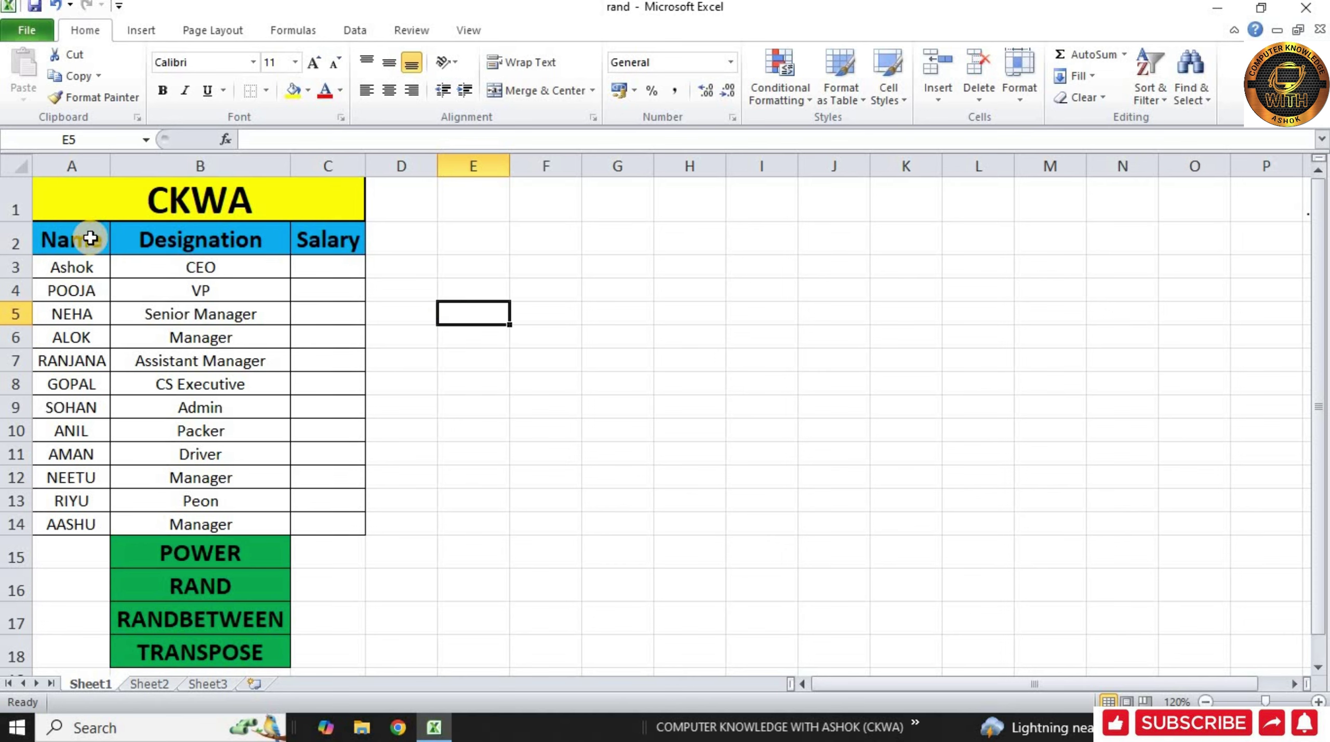
# Step: Examine the Name column A2:A14 and header row A2:C2 against empty horizontal and vertical ranges to illustrate transposing
pyautogui.moveTo(90, 238); pyautogui.dragTo(101, 523)
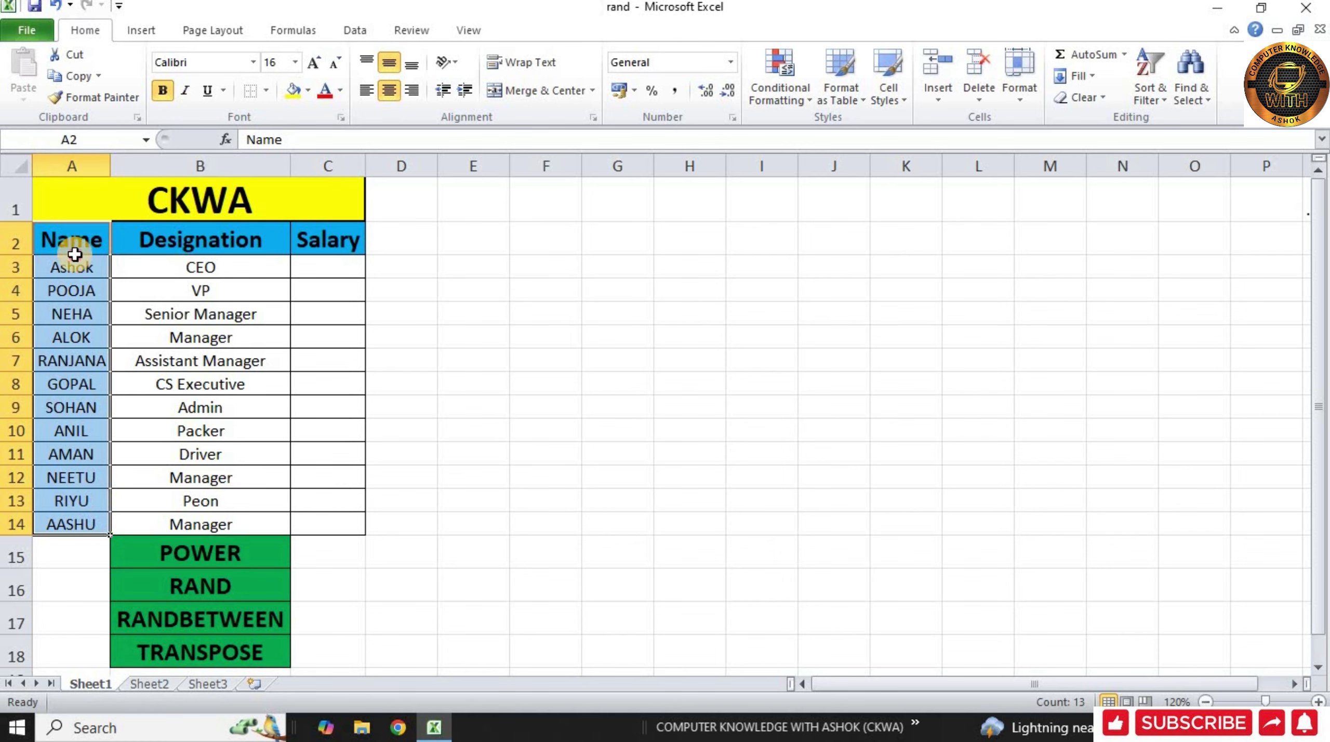
pyautogui.moveTo(80, 246); pyautogui.dragTo(921, 309)
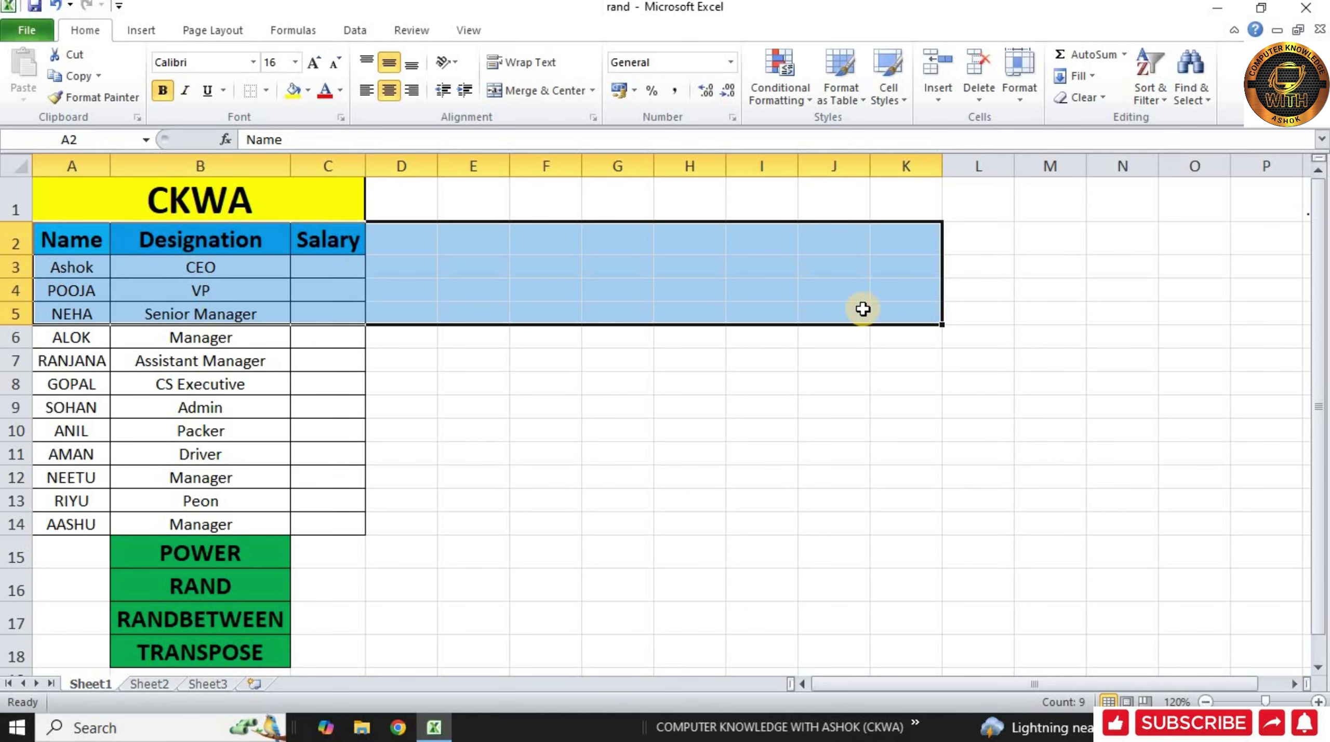
pyautogui.moveTo(500, 231); pyautogui.dragTo(400, 246)
pyautogui.moveTo(405, 247); pyautogui.dragTo(1264, 270)
pyautogui.click(379, 218)
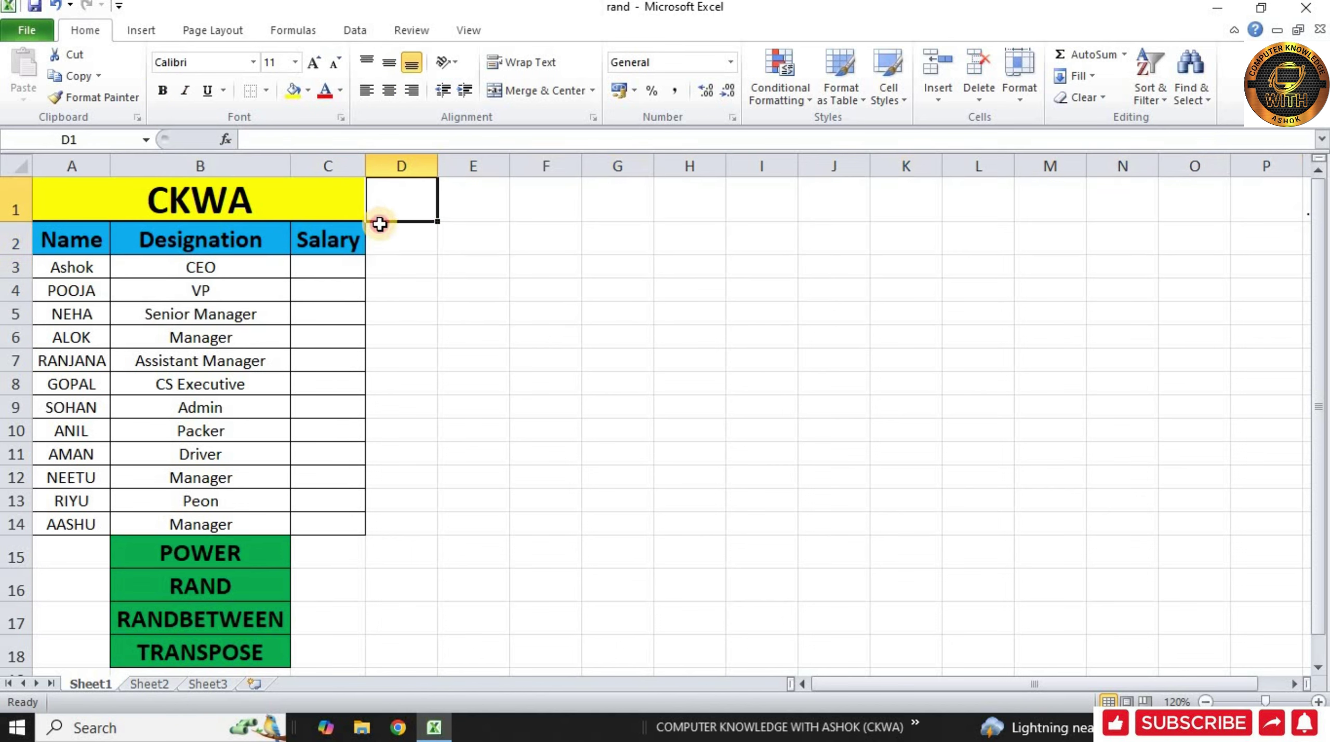
pyautogui.moveTo(380, 232); pyautogui.dragTo(416, 483)
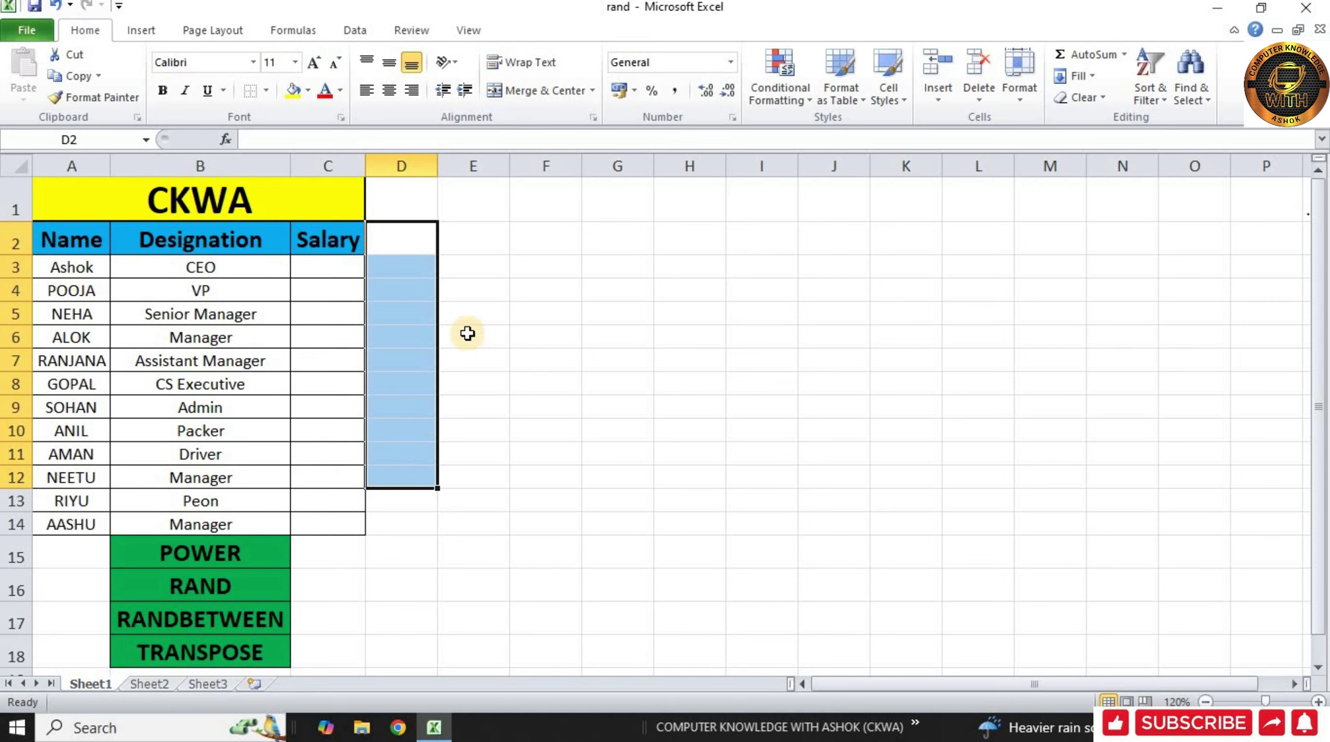
pyautogui.click(465, 295)
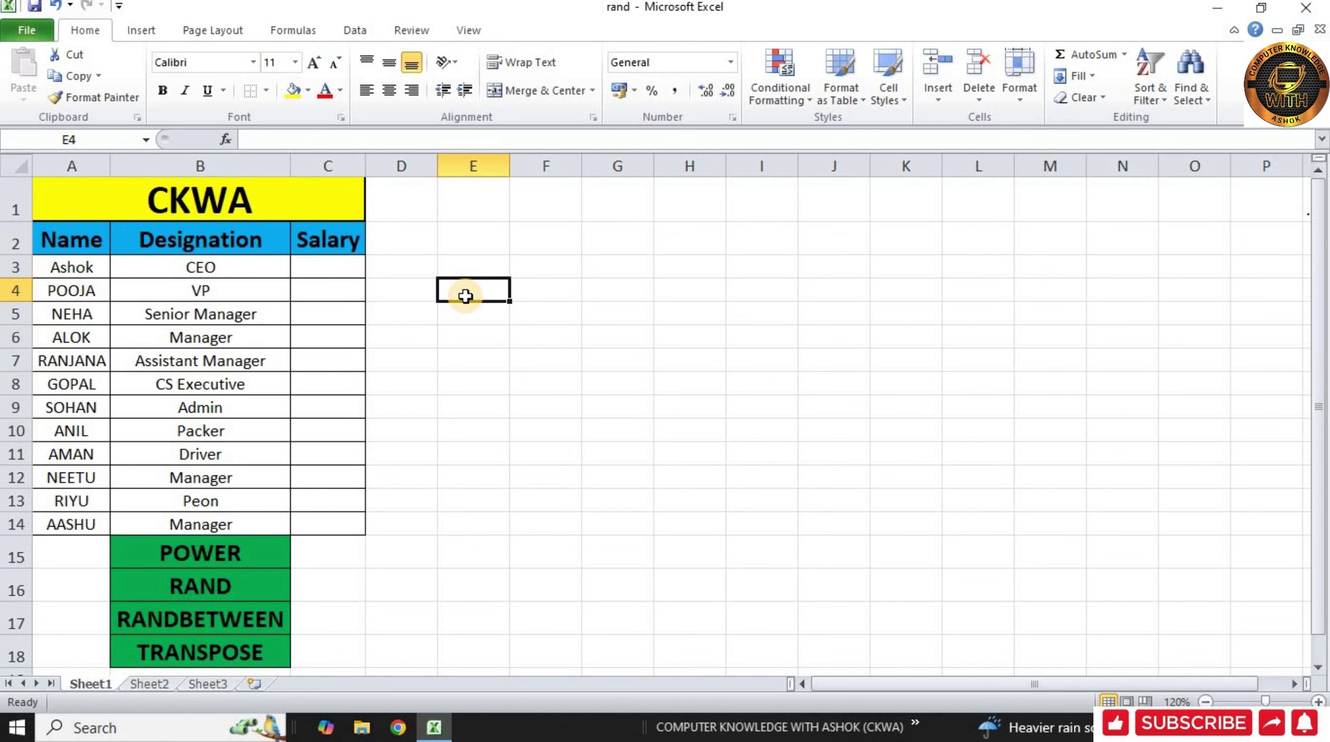
pyautogui.moveTo(86, 246); pyautogui.dragTo(293, 238)
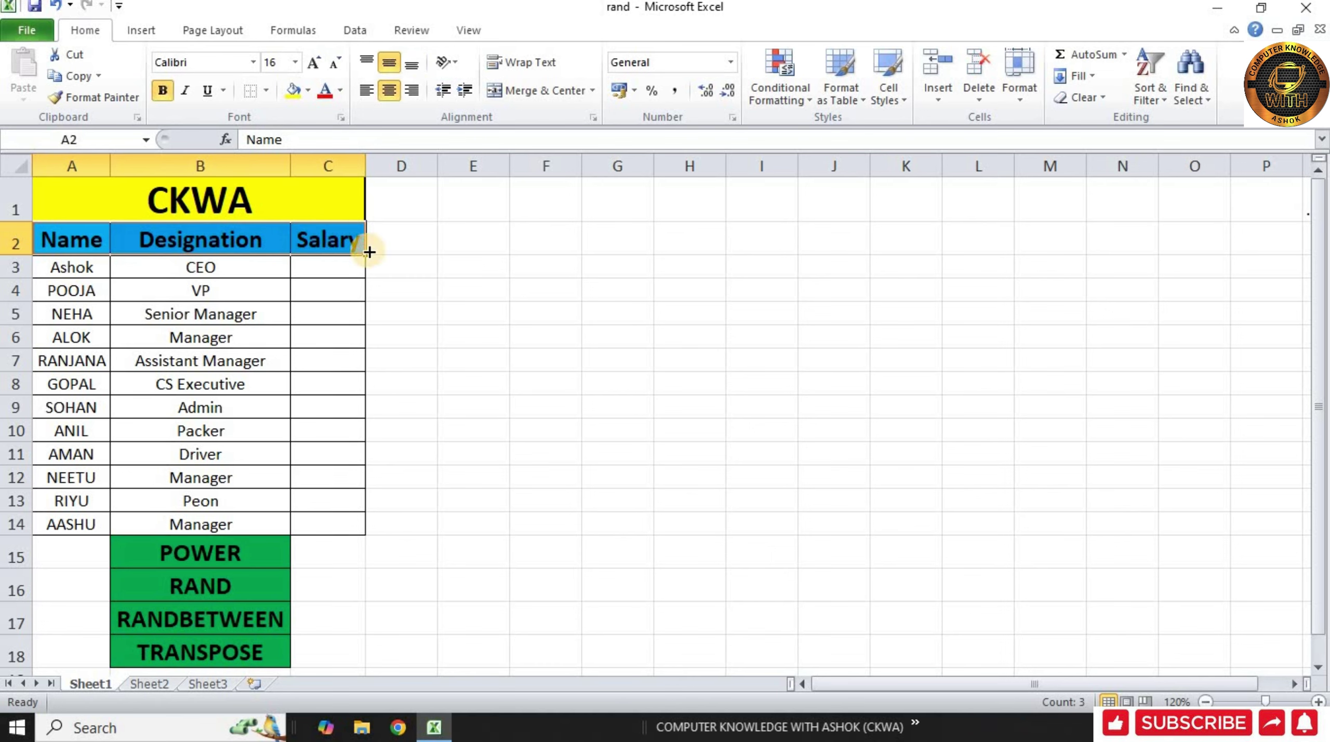
# Step: Try to transpose the header row A2:C2 by entering =TRANSPOSE(A2:C2) as an array formula in the single cell E4
pyautogui.moveTo(454, 285); pyautogui.dragTo(490, 331)
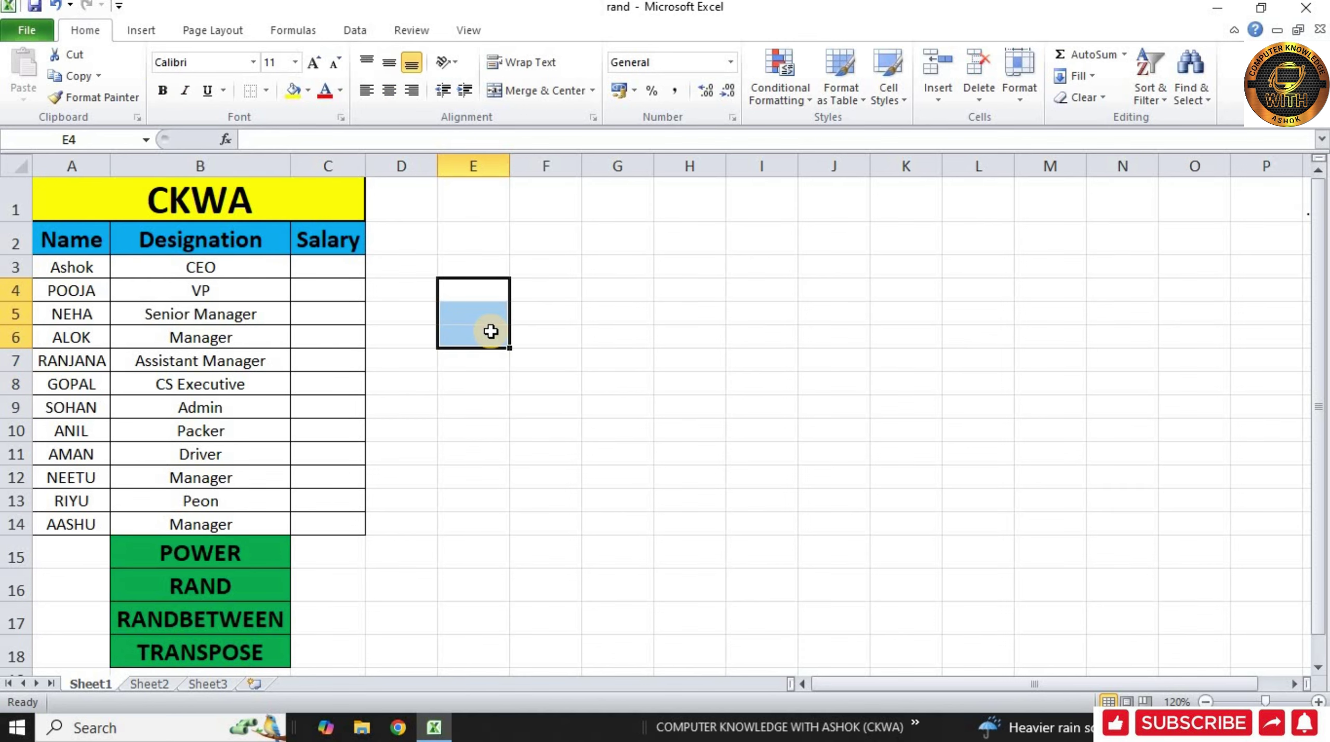
pyautogui.hotkey('shift', 'BackSpace')
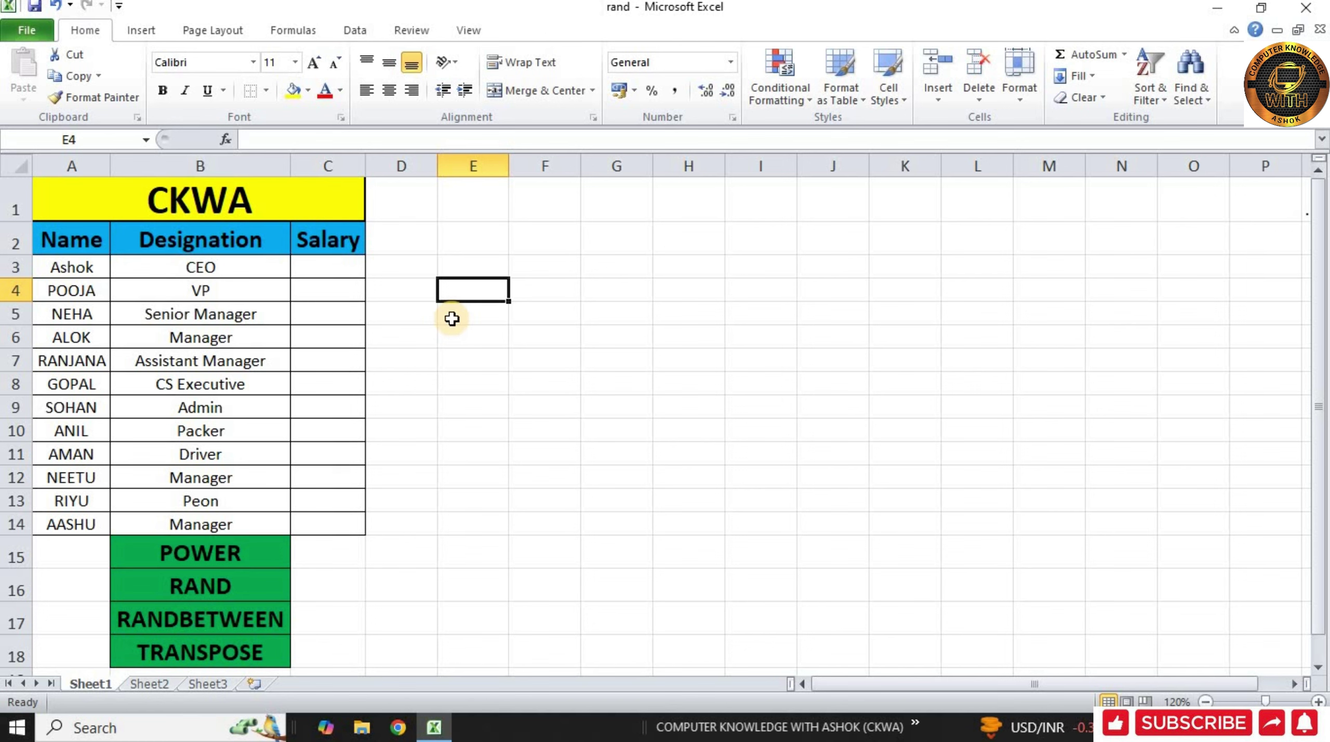
pyautogui.write('=')
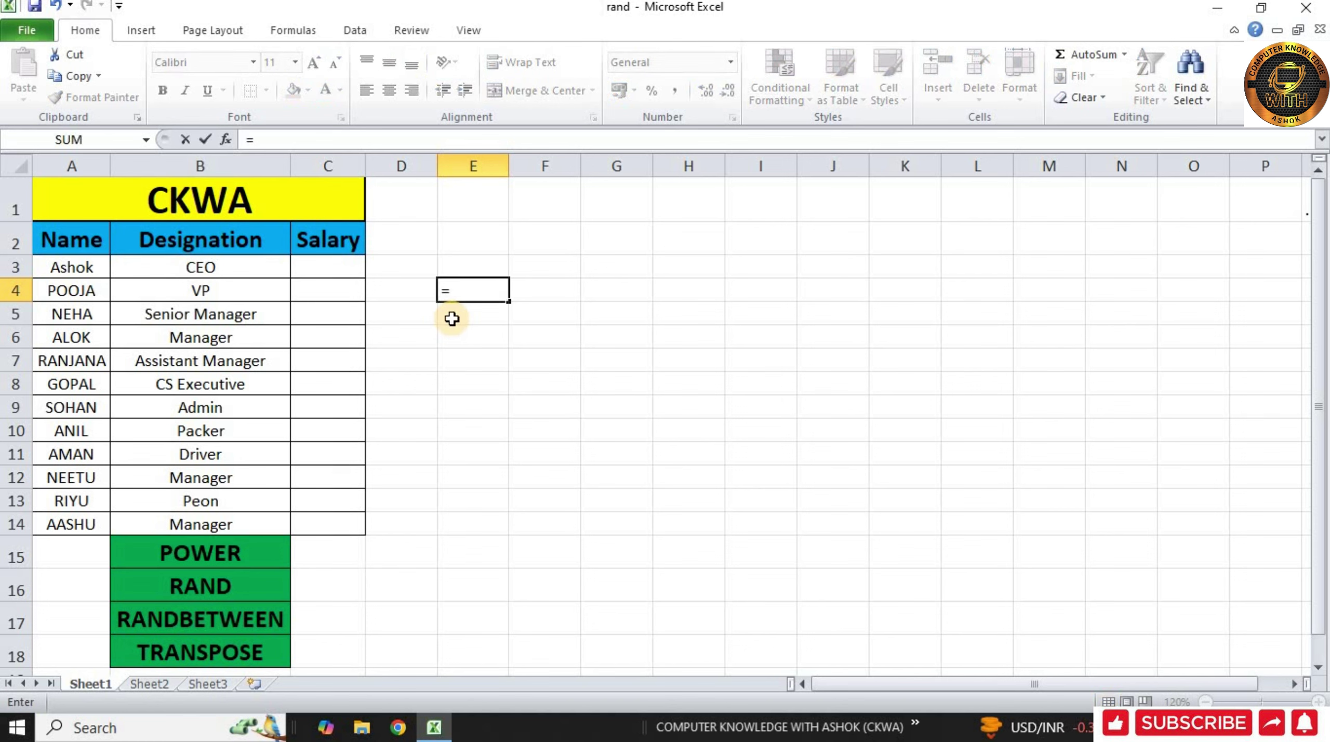
pyautogui.write('TRANS')
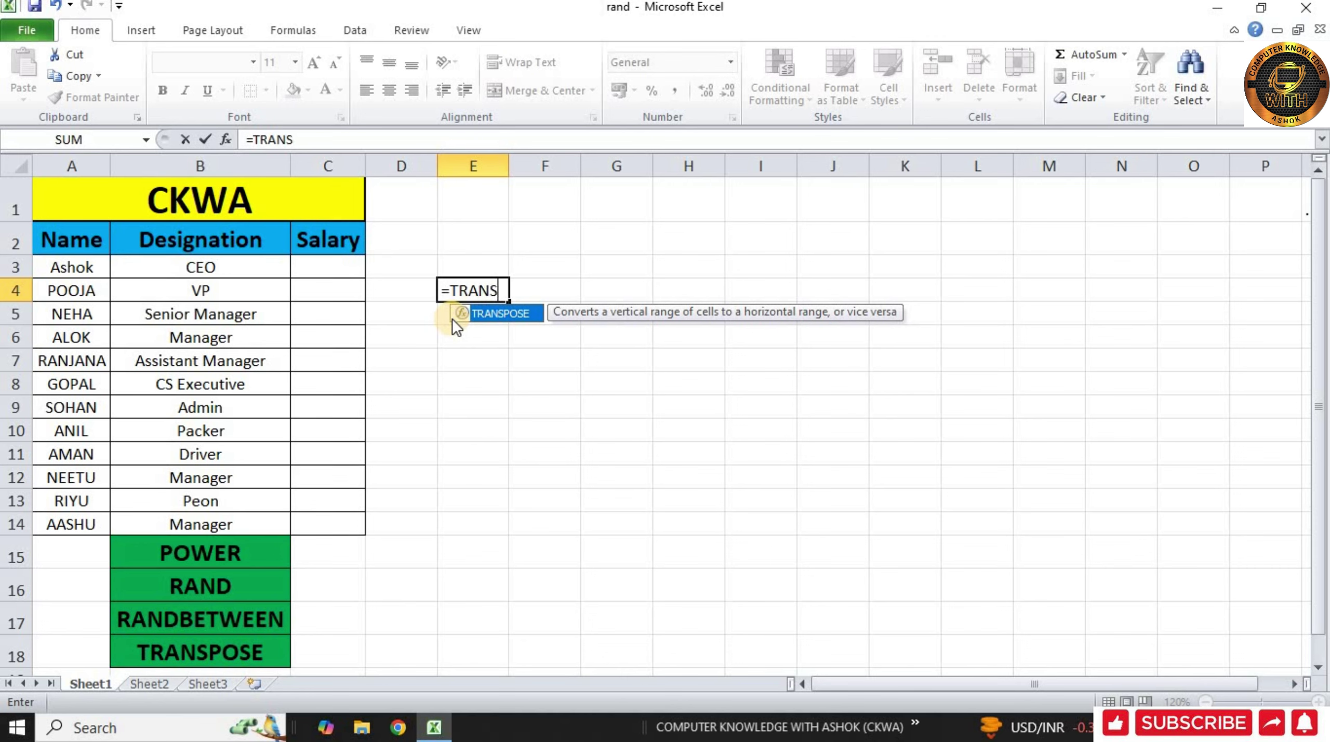
pyautogui.doubleClick(452, 318)
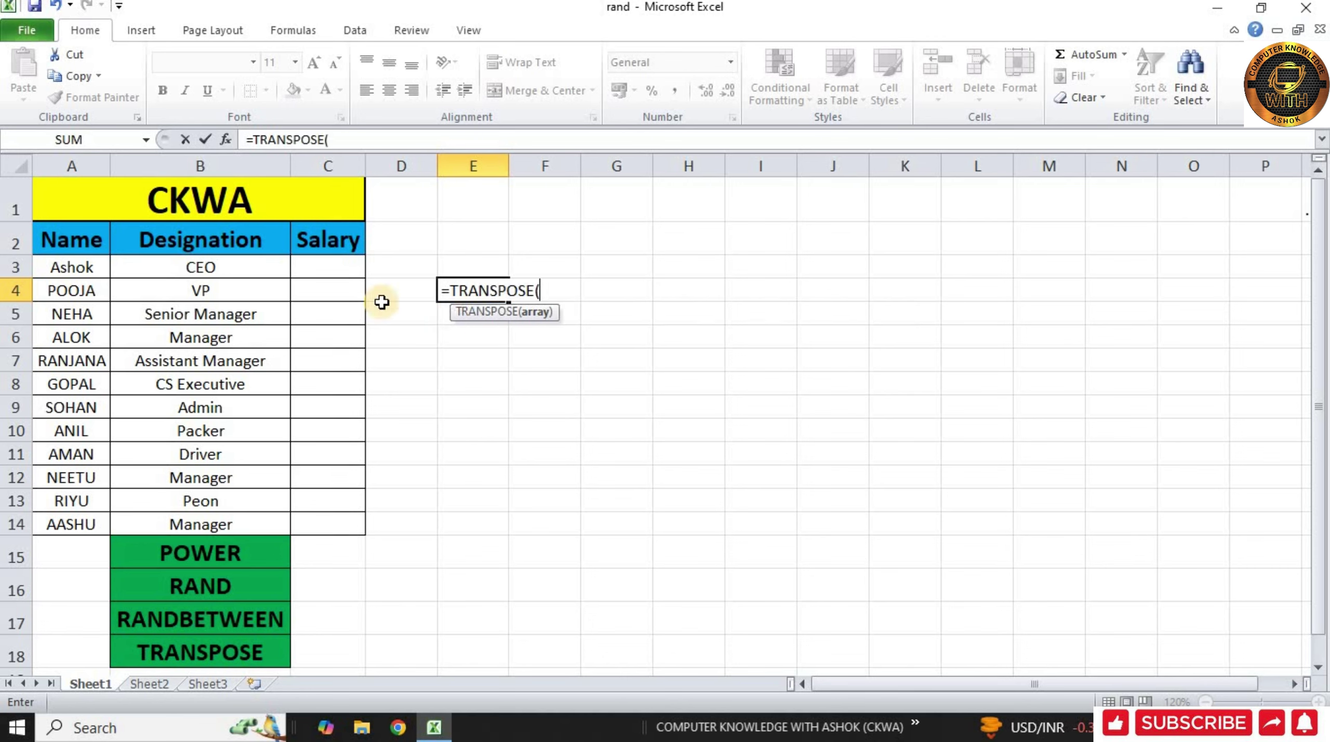
pyautogui.moveTo(79, 242); pyautogui.dragTo(315, 247)
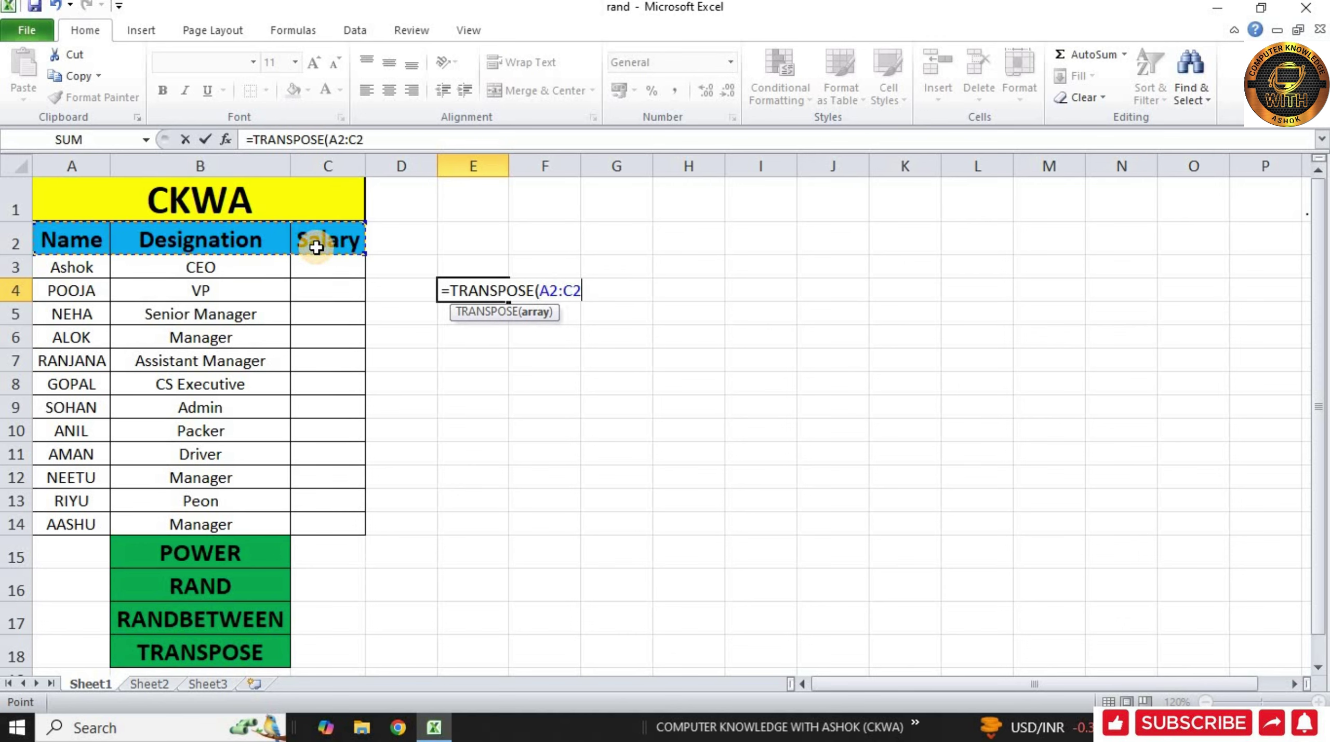
pyautogui.write(')')
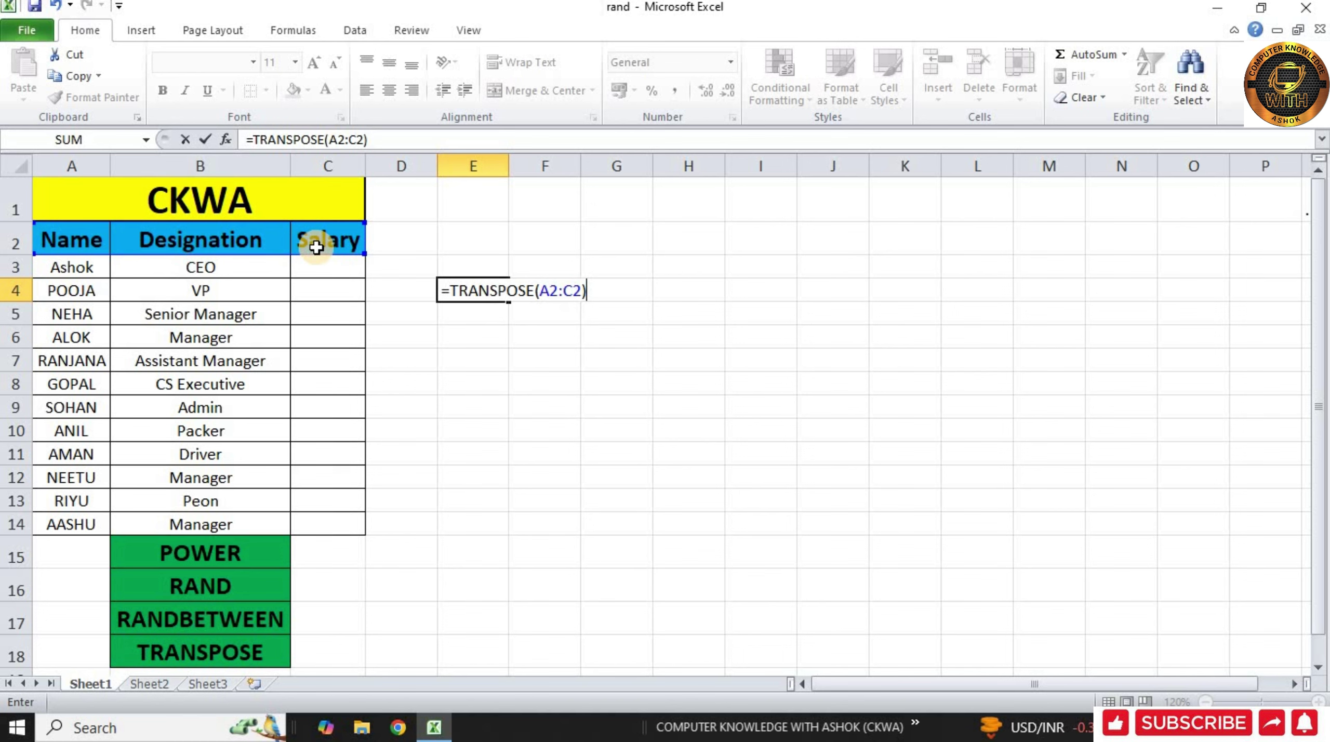
pyautogui.hotkey('ctrl', 'shift', 'Return')
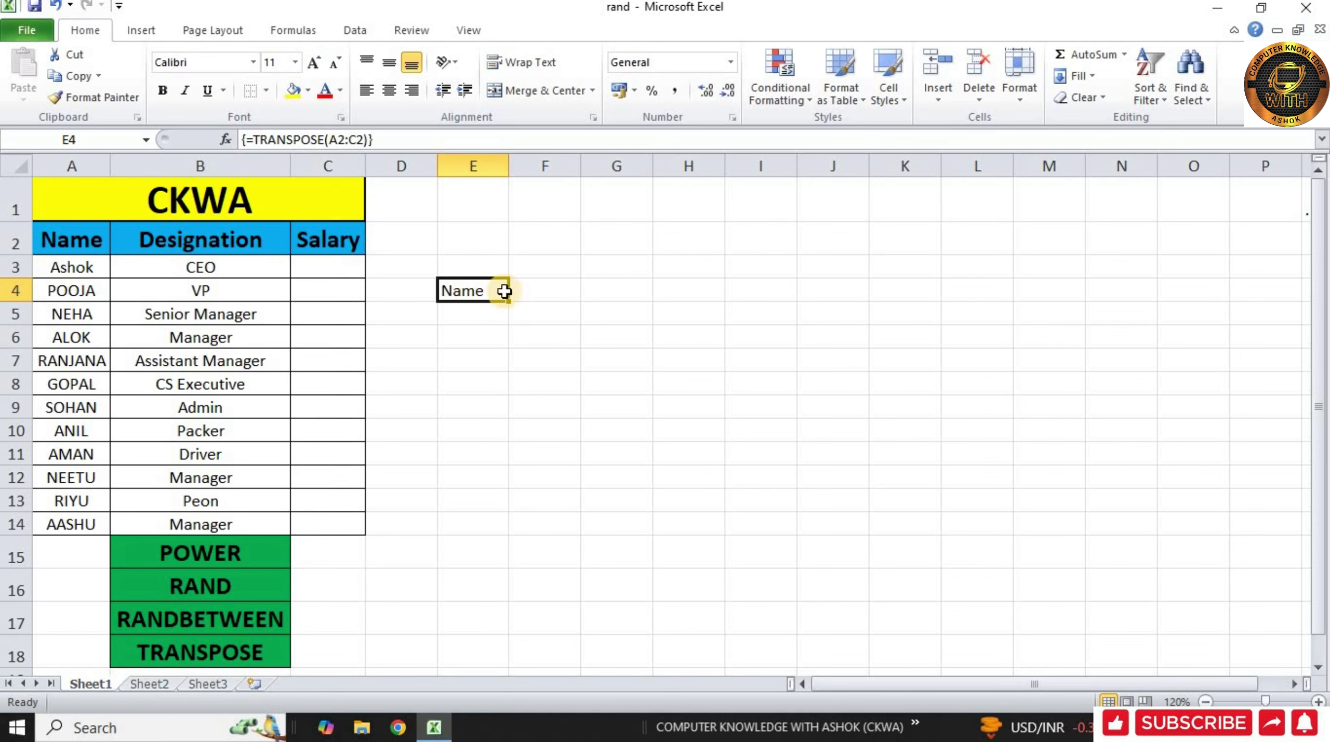
# Step: Fill the TRANSPOSE formula from E4 down to E9 and clear the contents of that range
pyautogui.moveTo(508, 302); pyautogui.dragTo(512, 420)
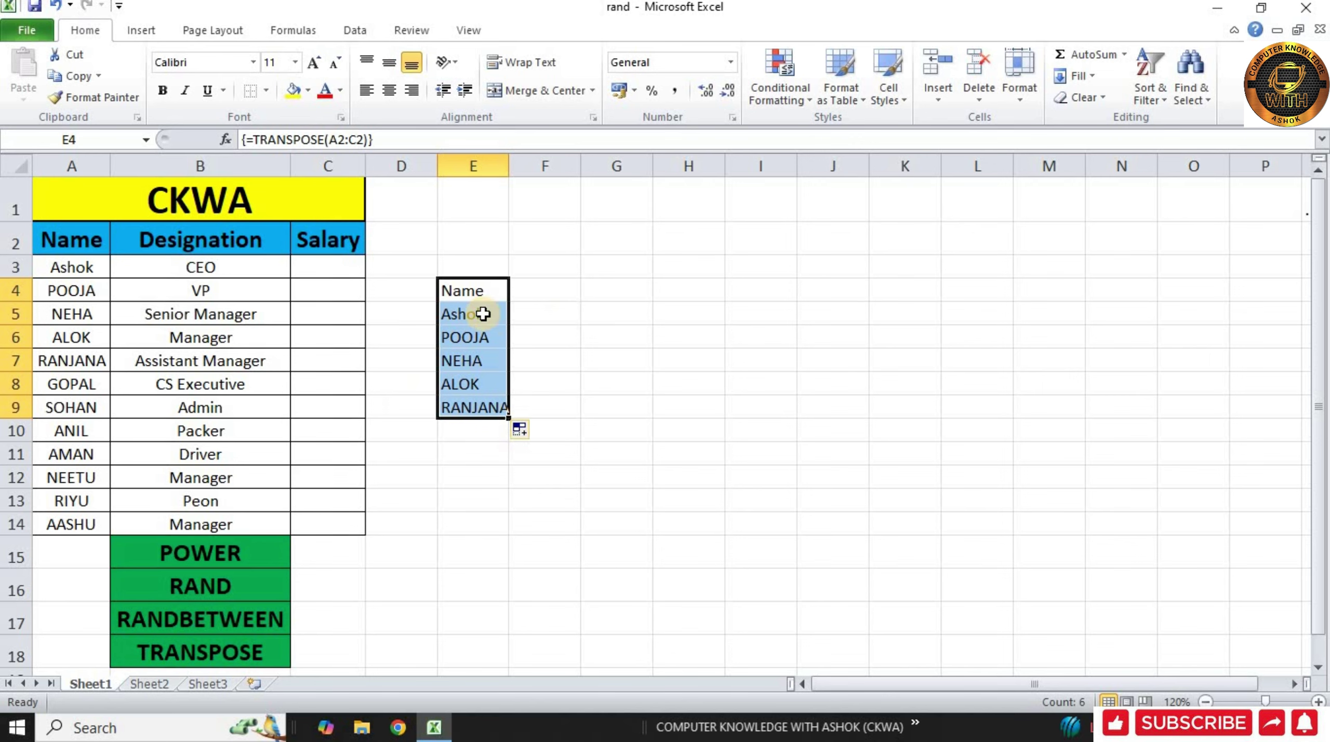
pyautogui.press('Delete')
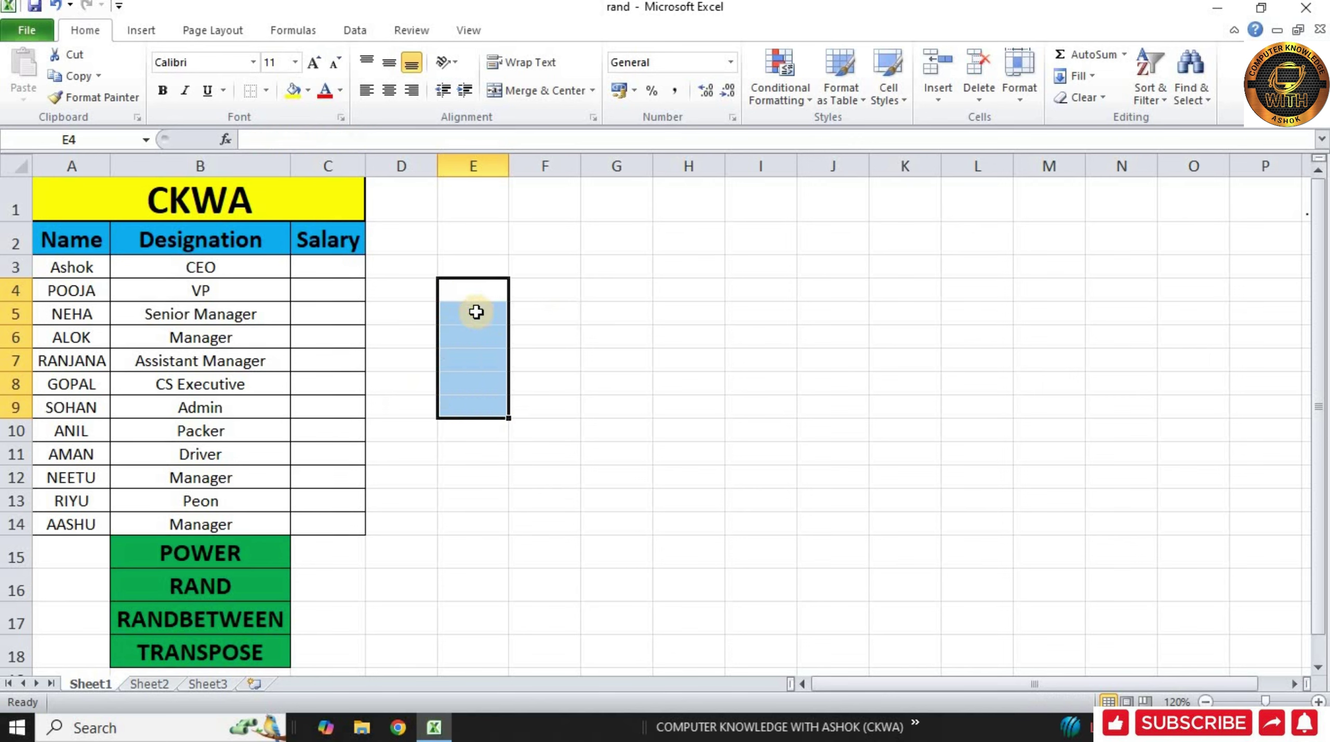
# Step: Transpose the header row A2:C2 into the range E4:E6 with the array formula =TRANSPOSE(A2:C2), and autofit column E
pyautogui.moveTo(471, 289); pyautogui.dragTo(474, 335)
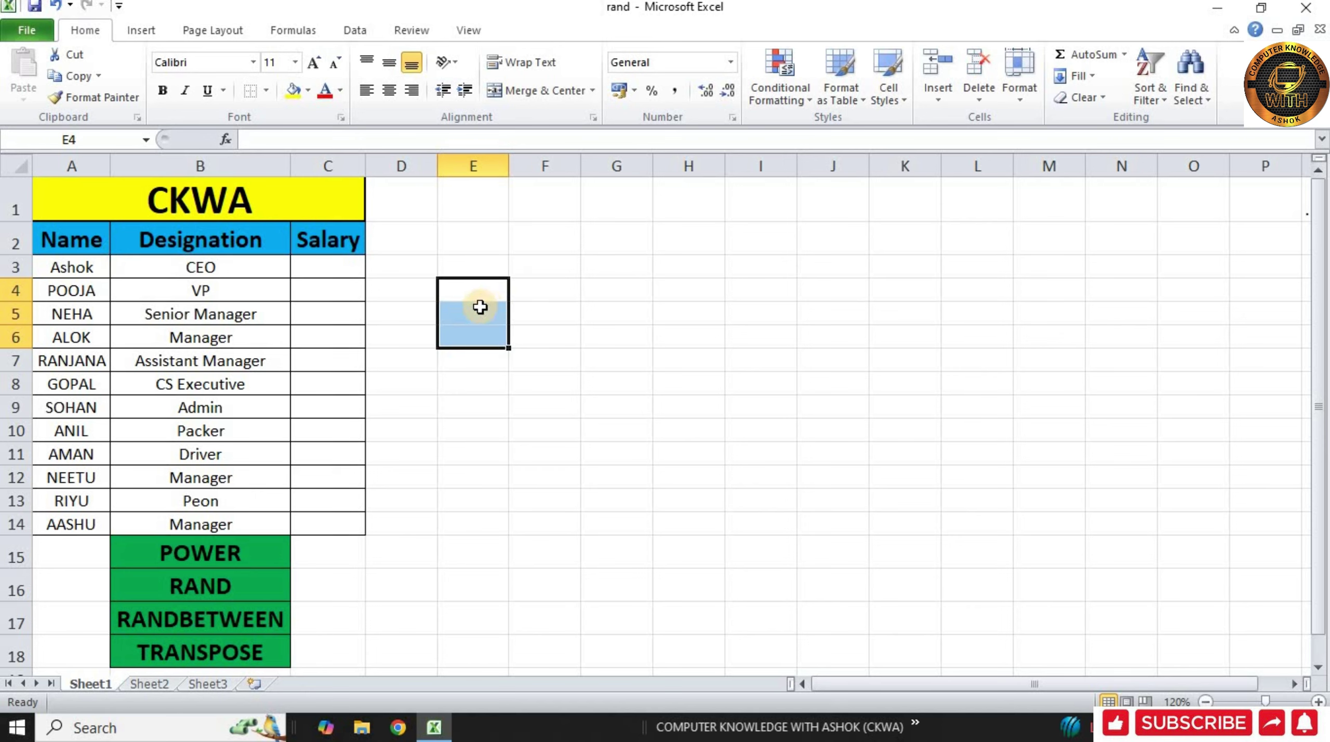
pyautogui.click(480, 290)
pyautogui.moveTo(480, 290); pyautogui.dragTo(477, 329)
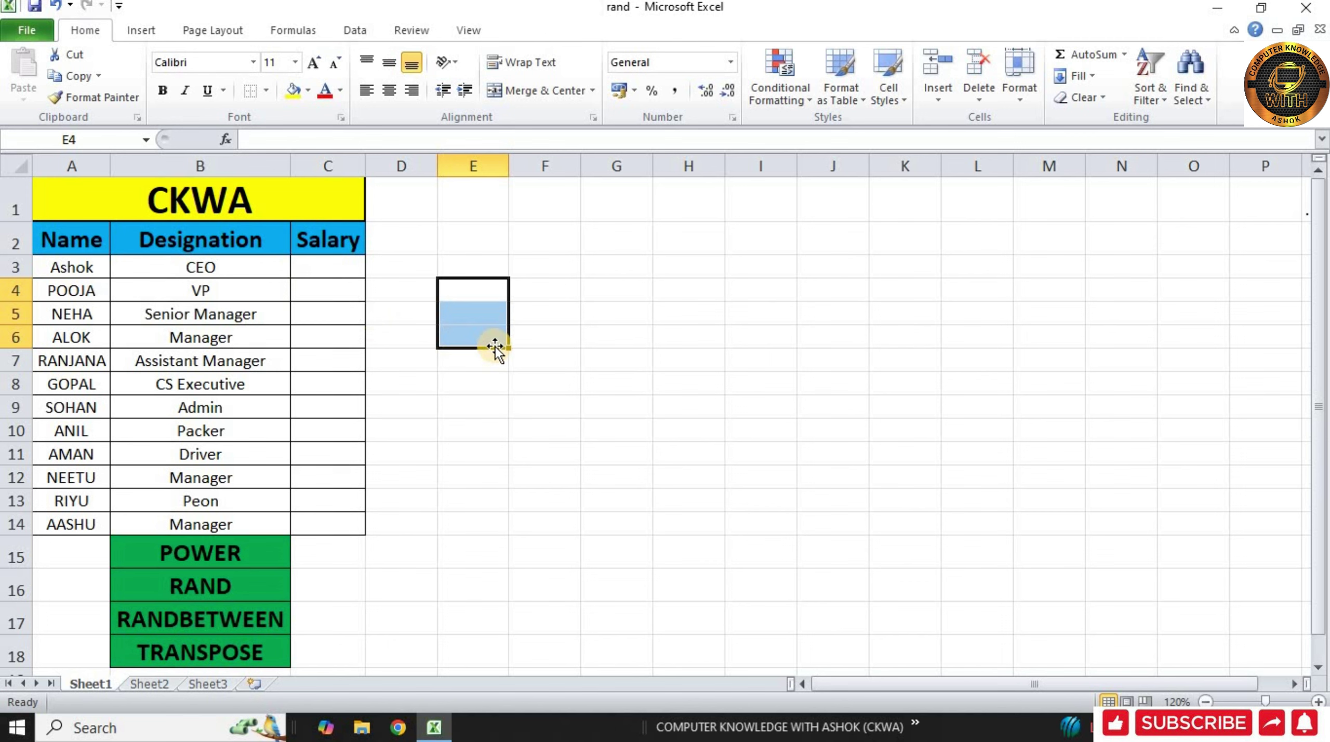
pyautogui.write('=TRA')
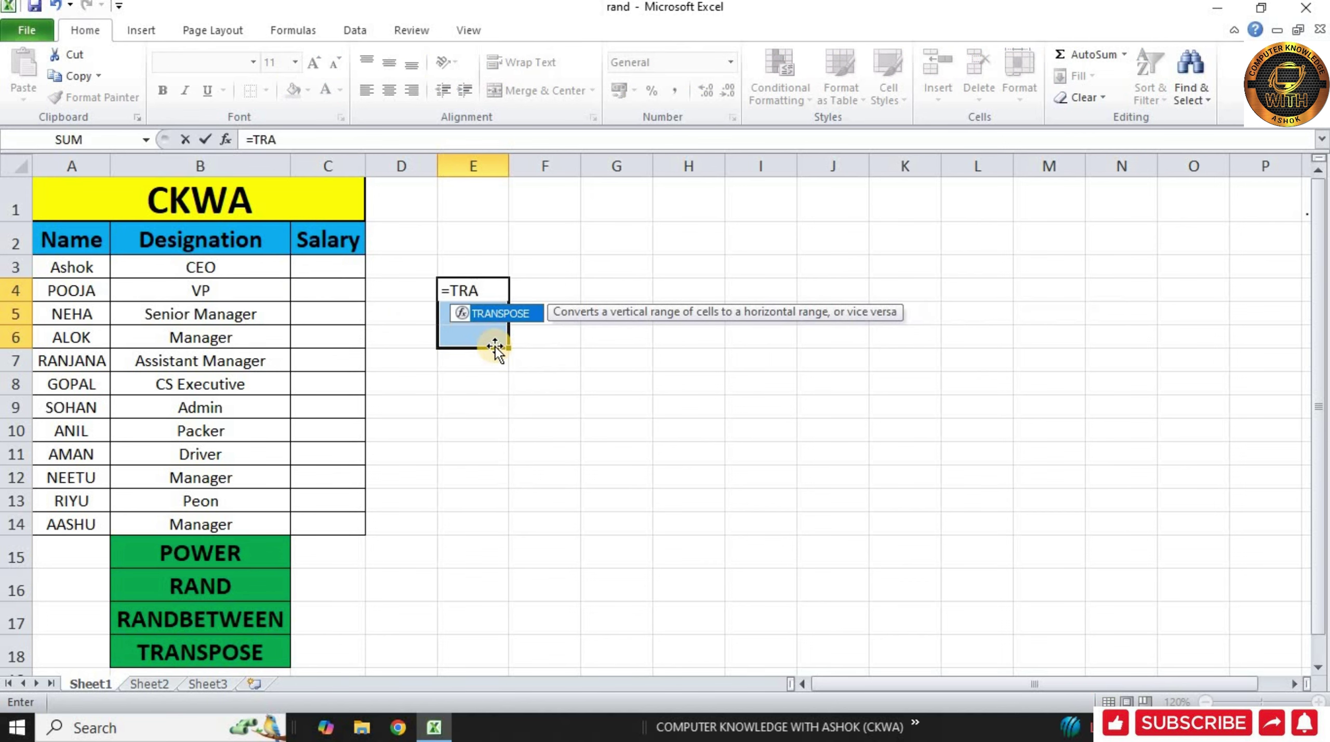
pyautogui.press('Tab')
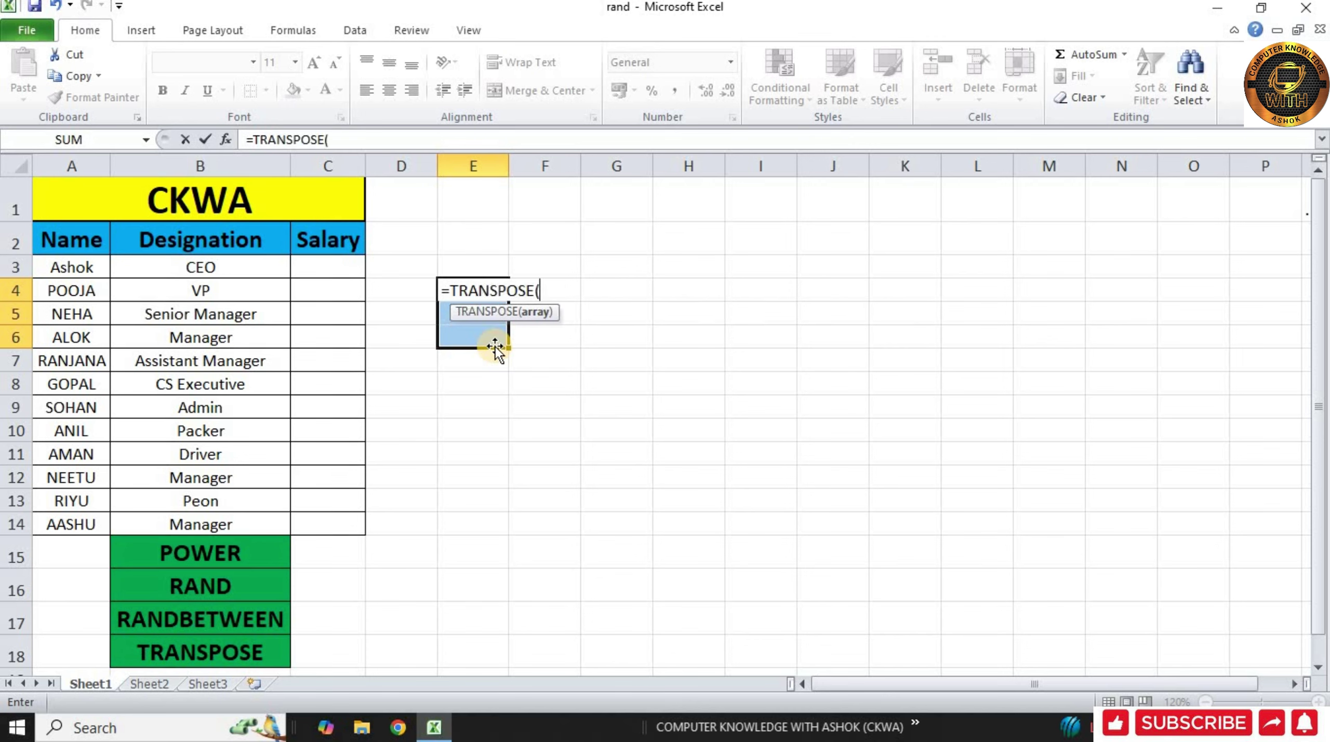
pyautogui.click(92, 233)
pyautogui.moveTo(92, 233); pyautogui.dragTo(301, 234)
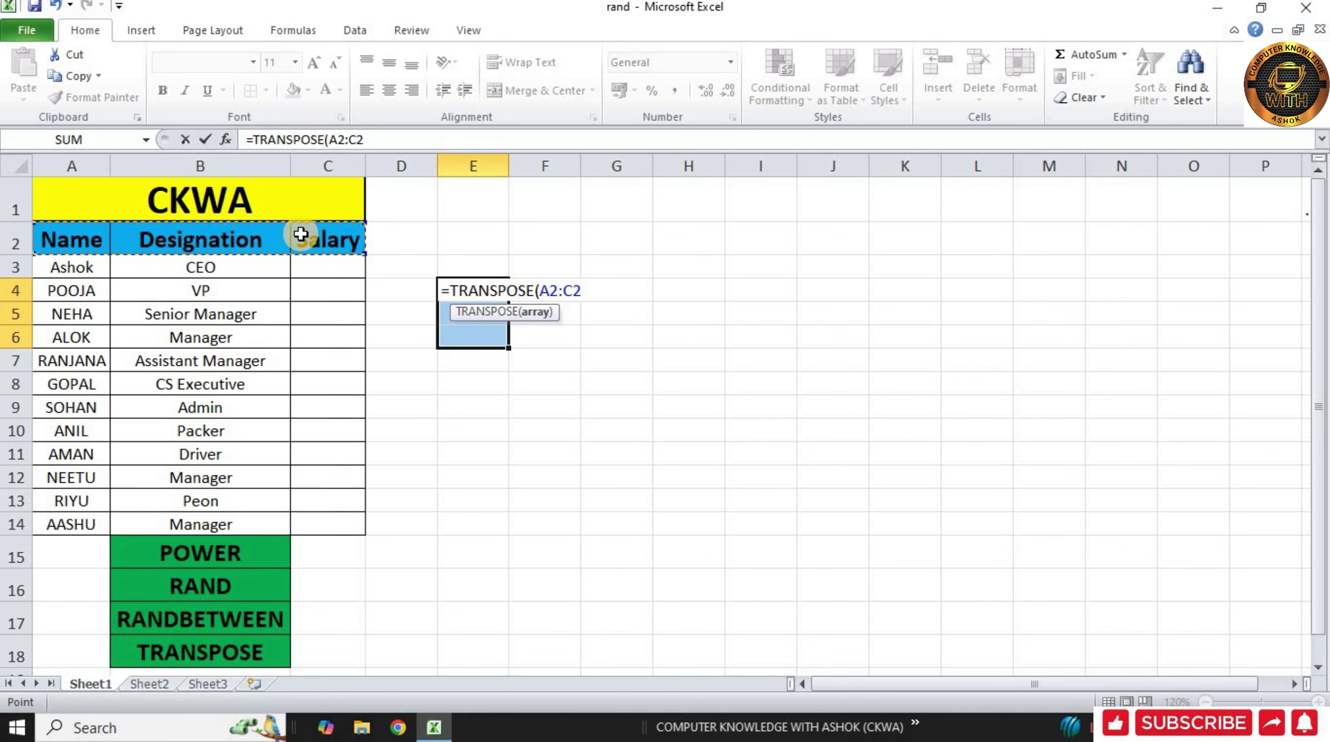
pyautogui.write(')')
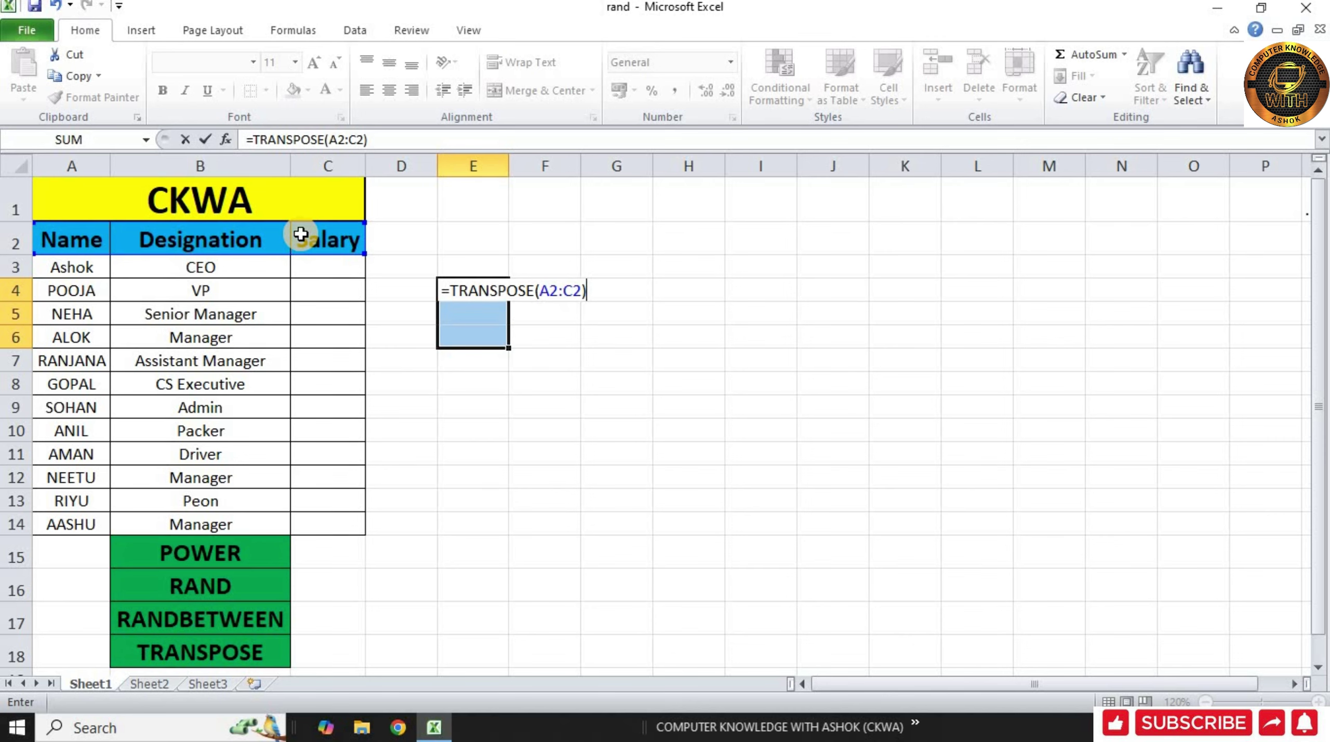
pyautogui.hotkey('ctrl', 'shift', 'Return')
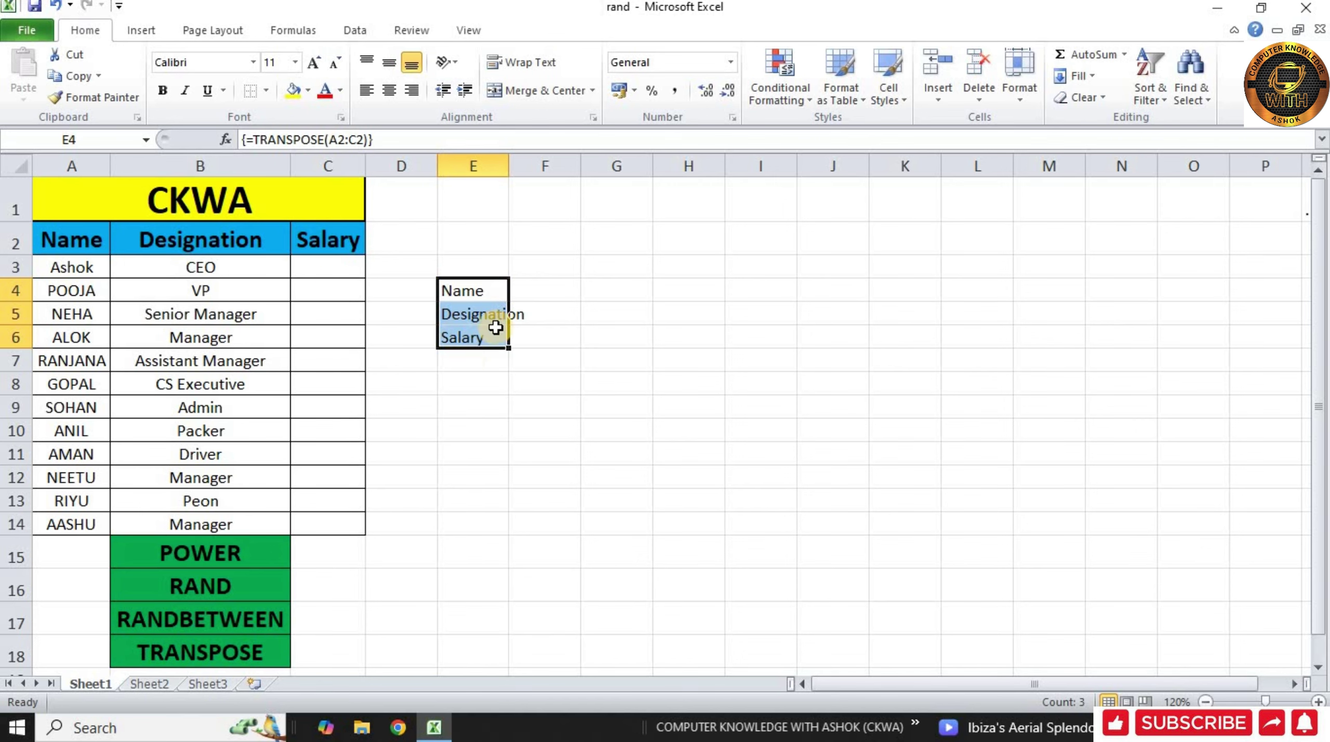
pyautogui.doubleClick(509, 172)
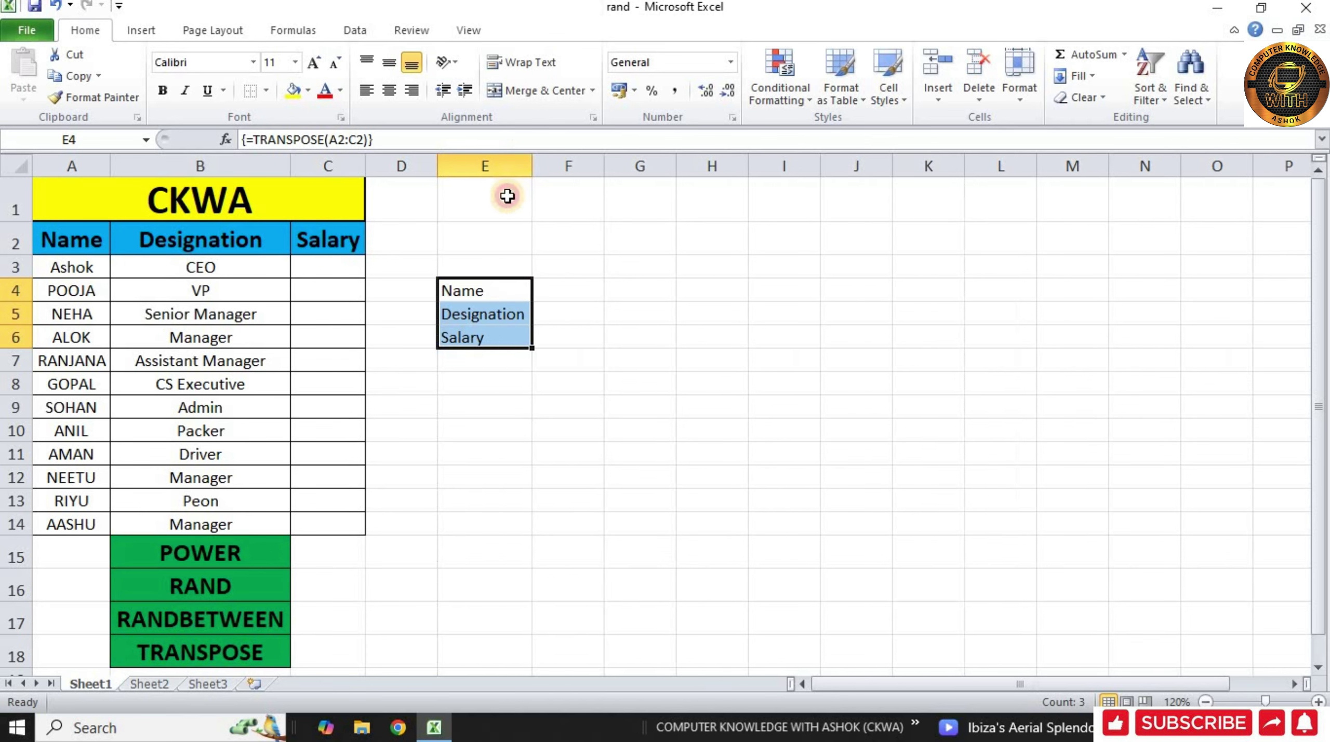
pyautogui.click(493, 332)
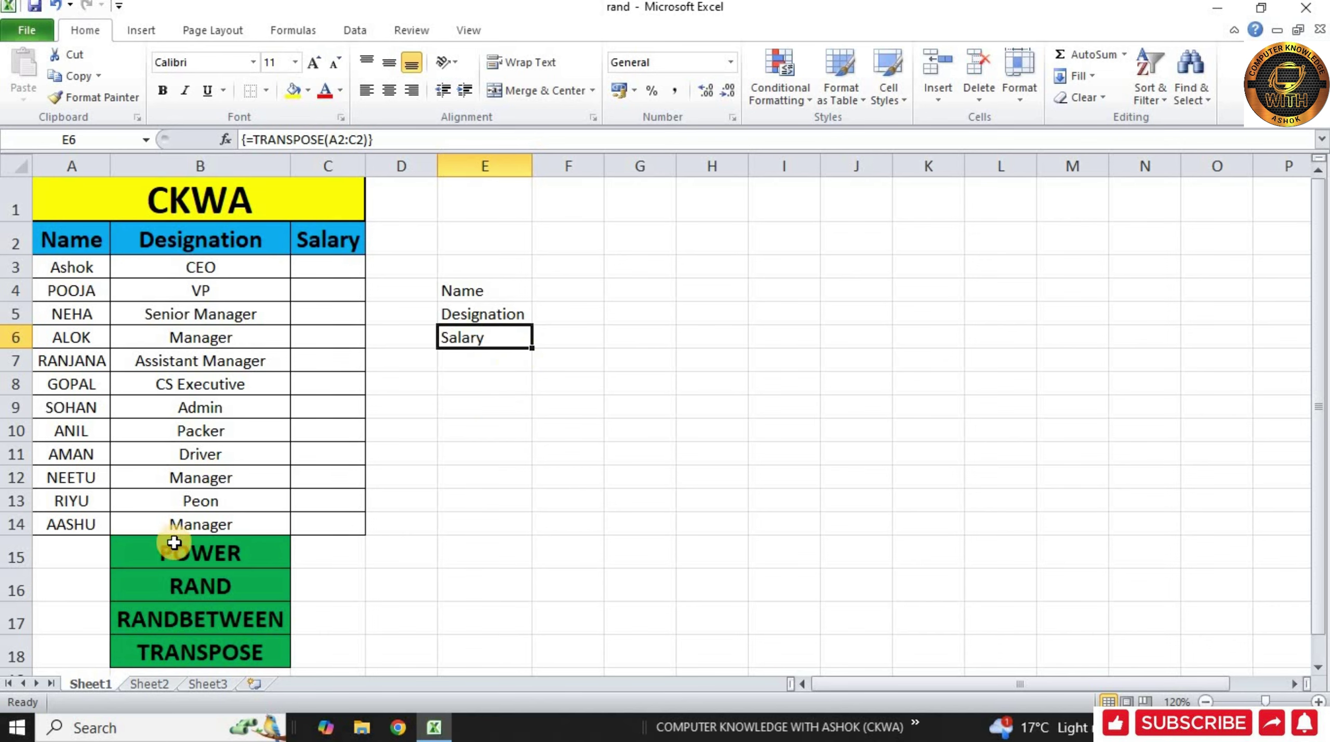
# Step: Transpose the function names in B15:B18 into the horizontal range F3:I3 with the array formula =TRANSPOSE(B15:B18)
pyautogui.moveTo(179, 543); pyautogui.dragTo(198, 649)
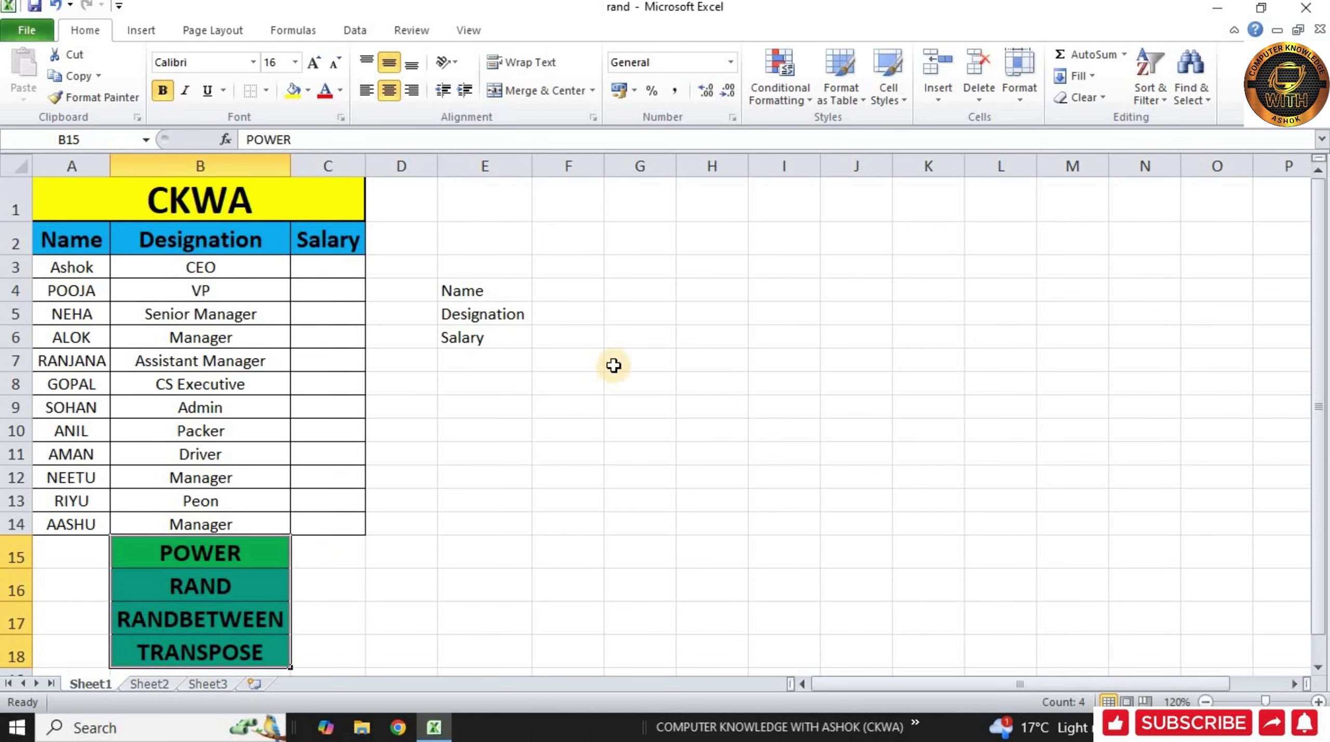
pyautogui.moveTo(562, 264); pyautogui.dragTo(785, 267)
pyautogui.write('=')
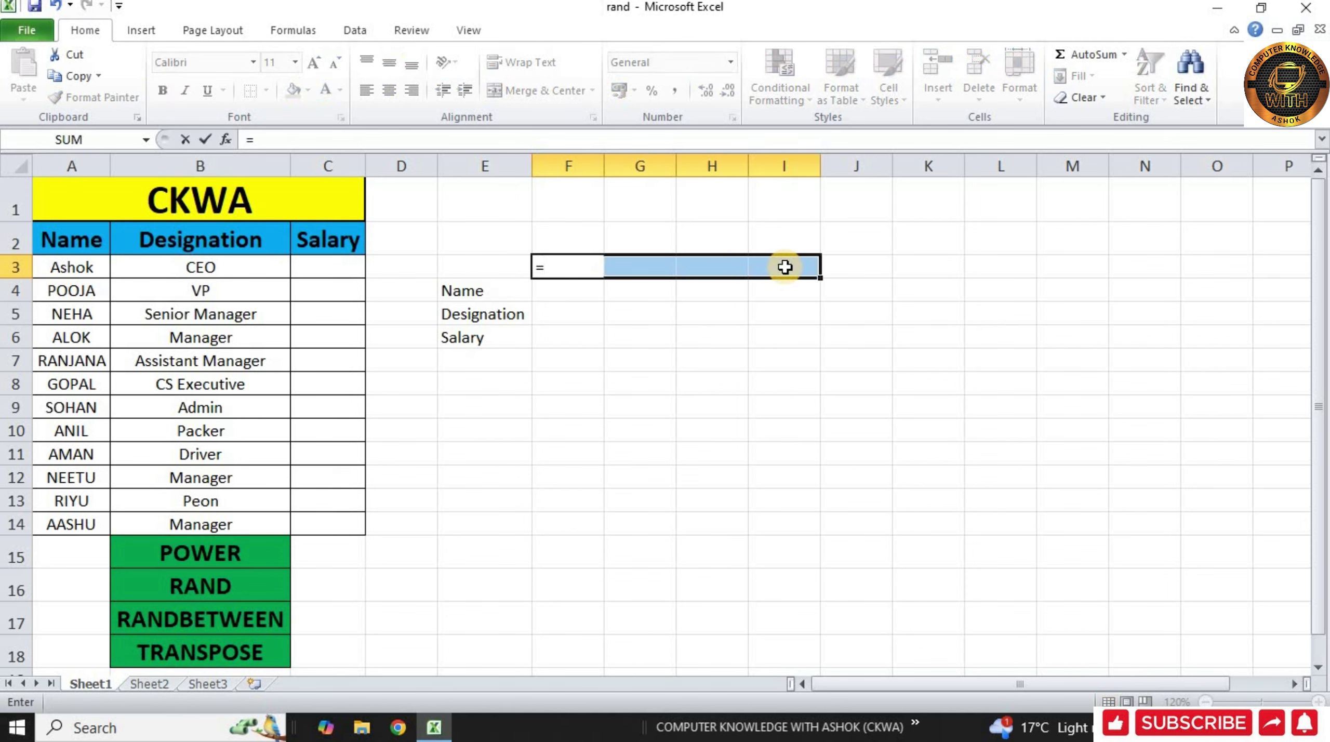
pyautogui.write('TRA')
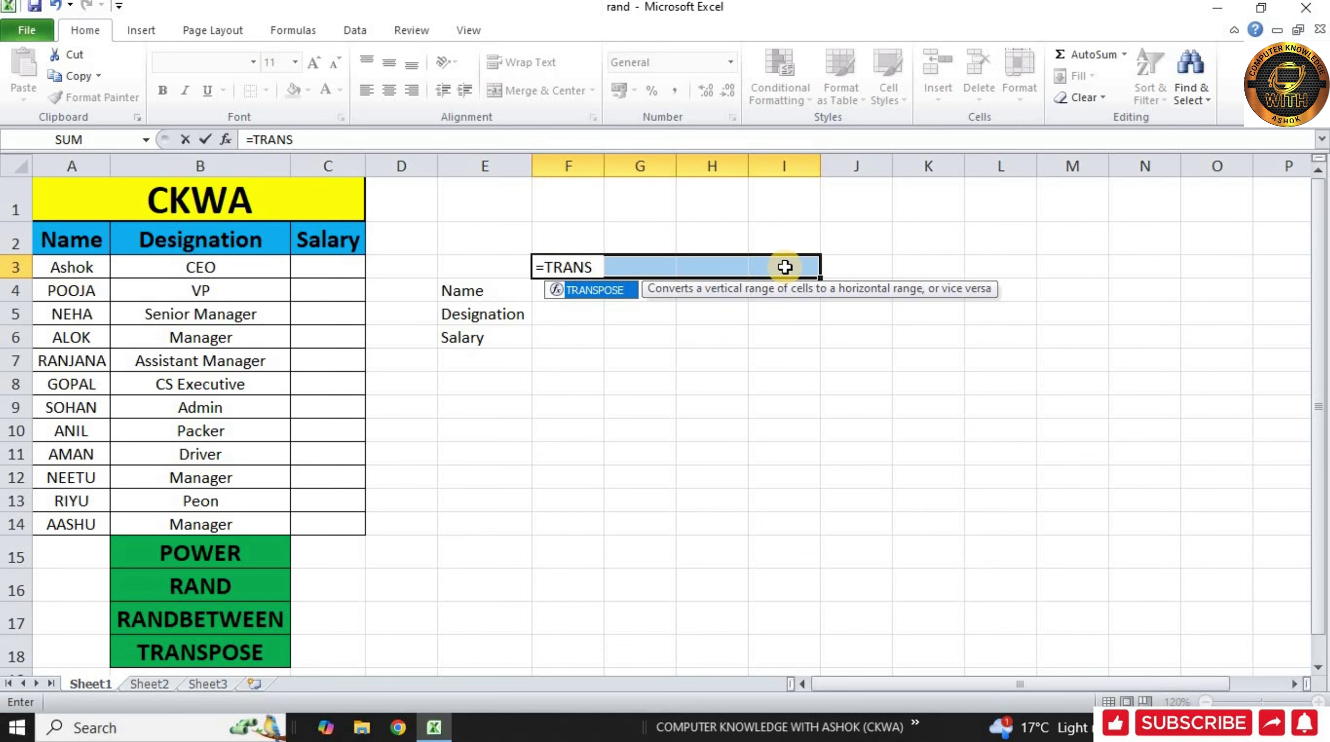
pyautogui.write('NS')
pyautogui.press('Tab')
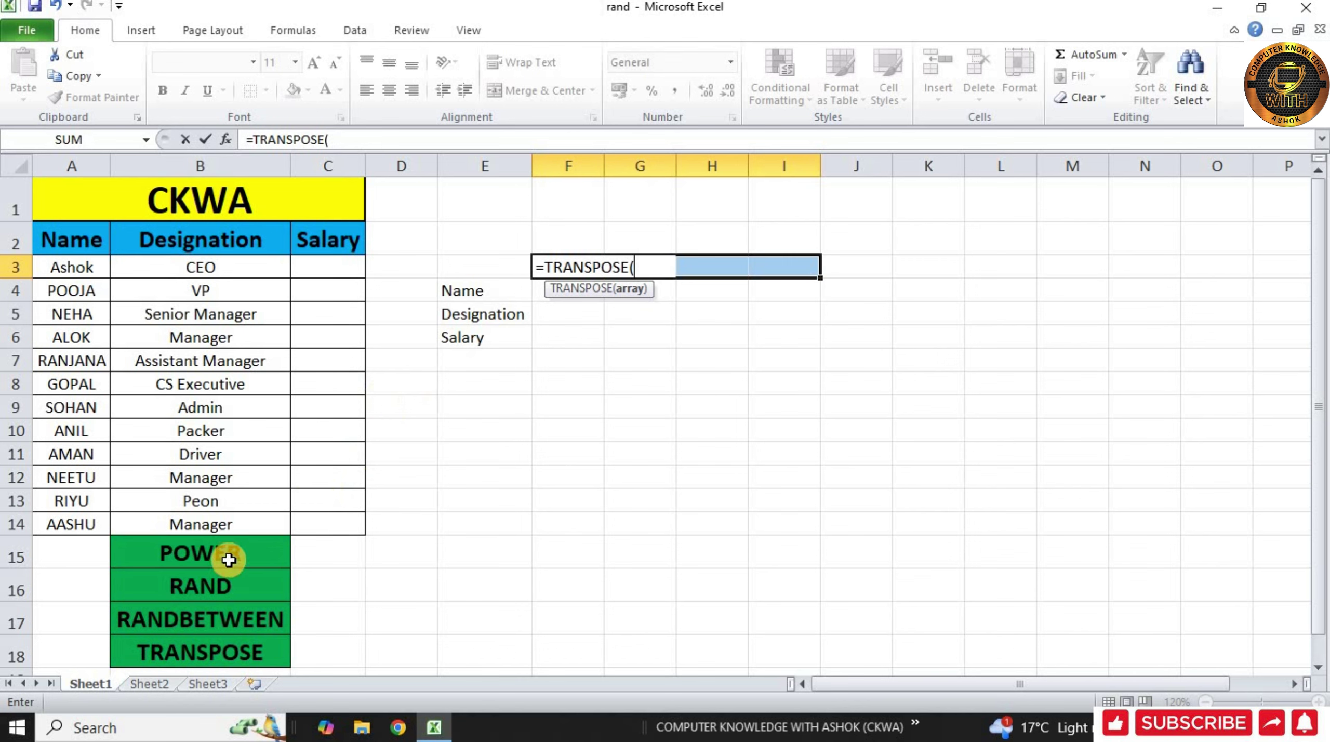
pyautogui.moveTo(231, 559); pyautogui.dragTo(222, 640)
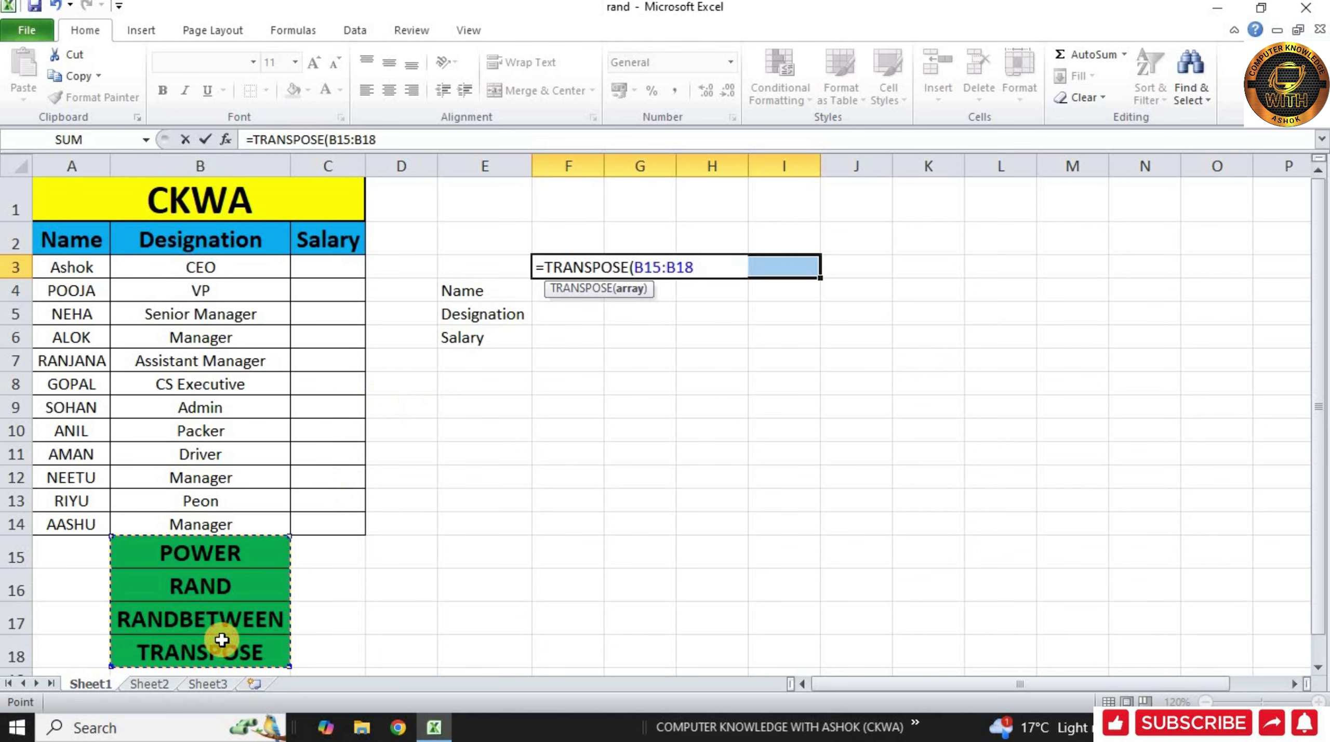
pyautogui.write(')')
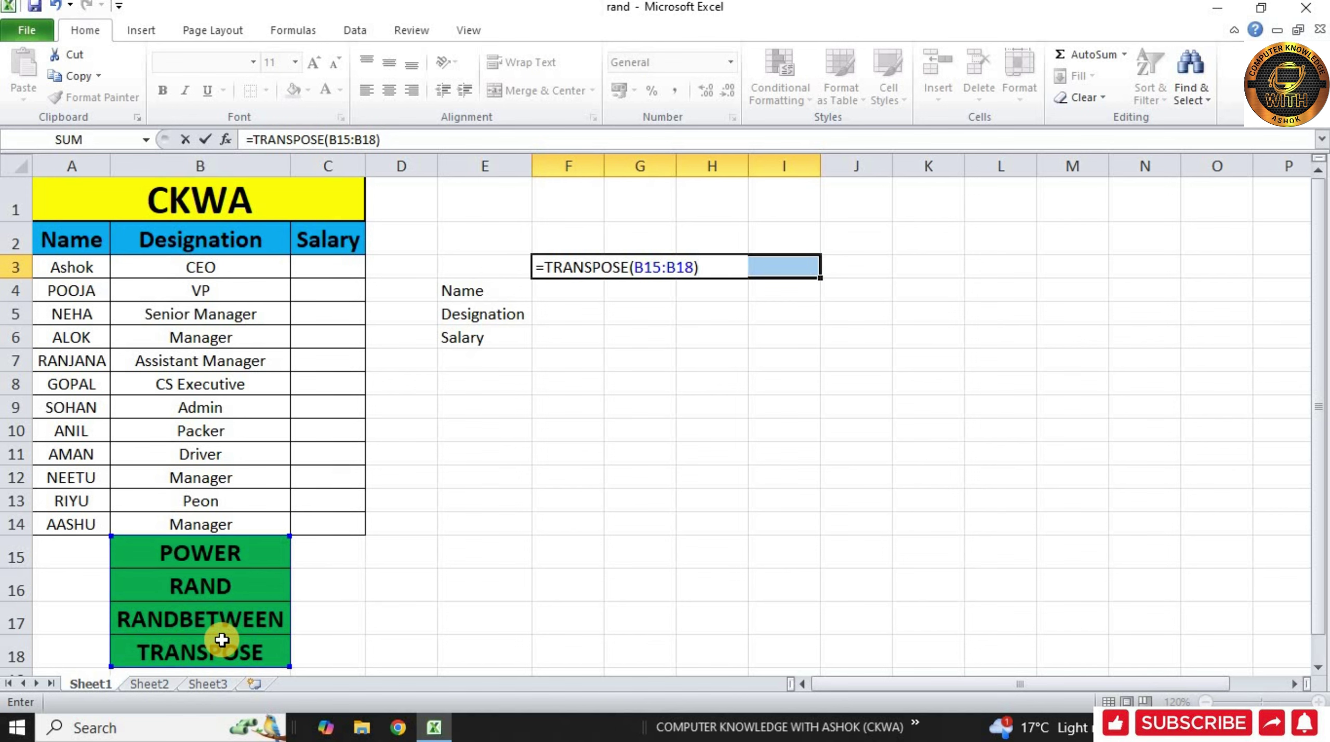
pyautogui.hotkey('ctrl', 'shift', 'Return')
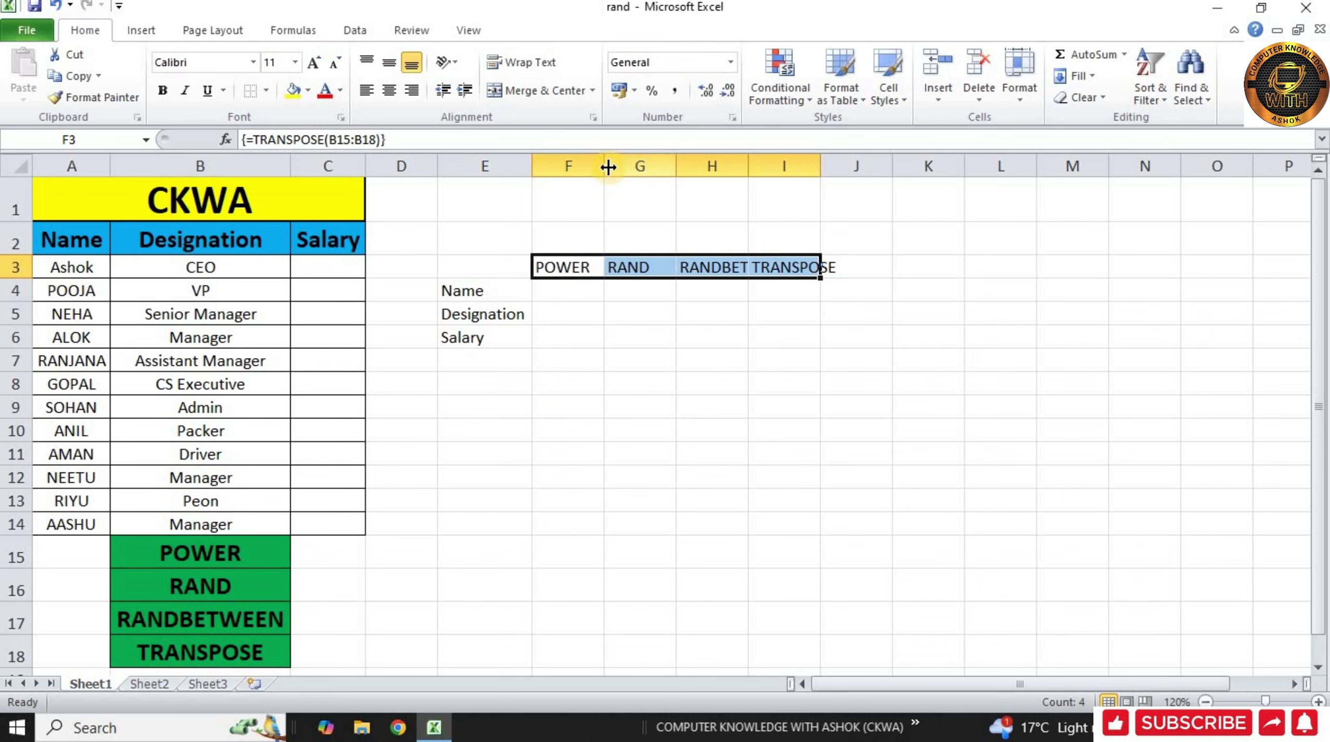
# Step: Autofit the widths of columns F to I to the transposed function names
pyautogui.click(590, 162)
pyautogui.moveTo(588, 160); pyautogui.dragTo(810, 185)
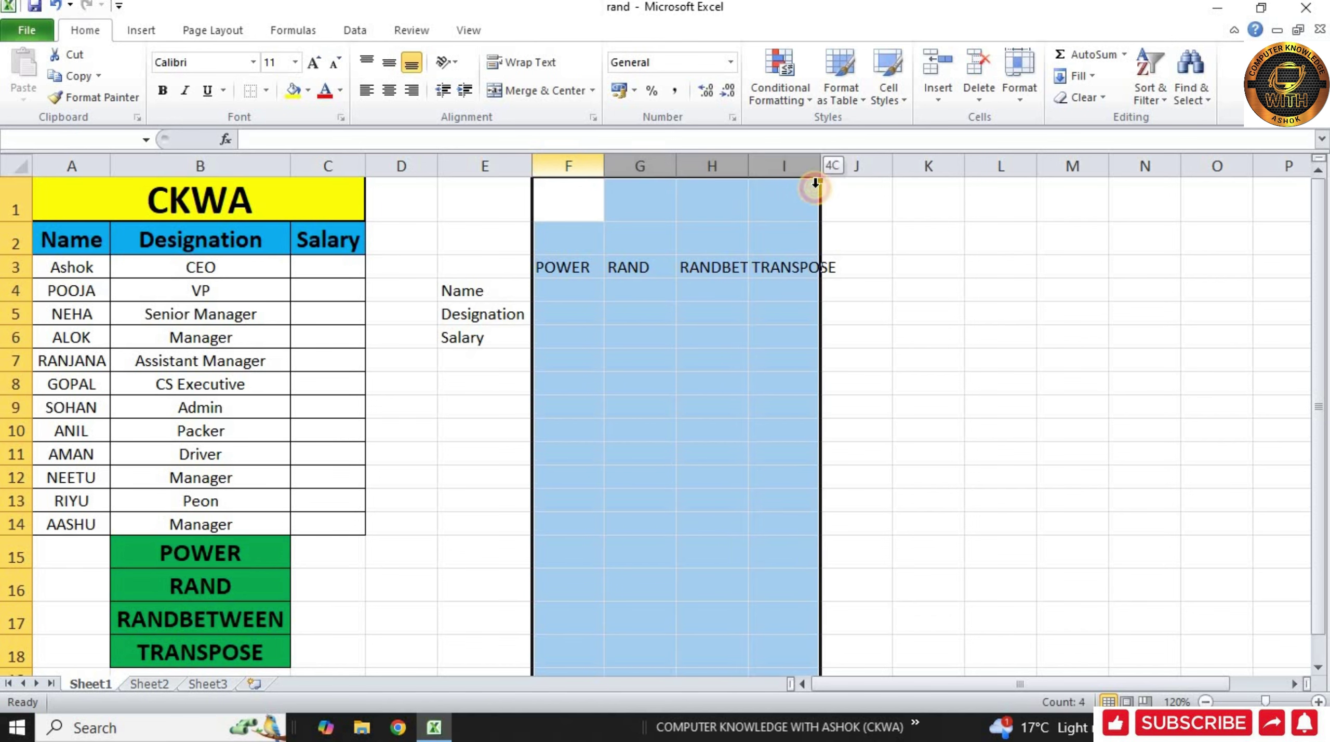
pyautogui.click(777, 180)
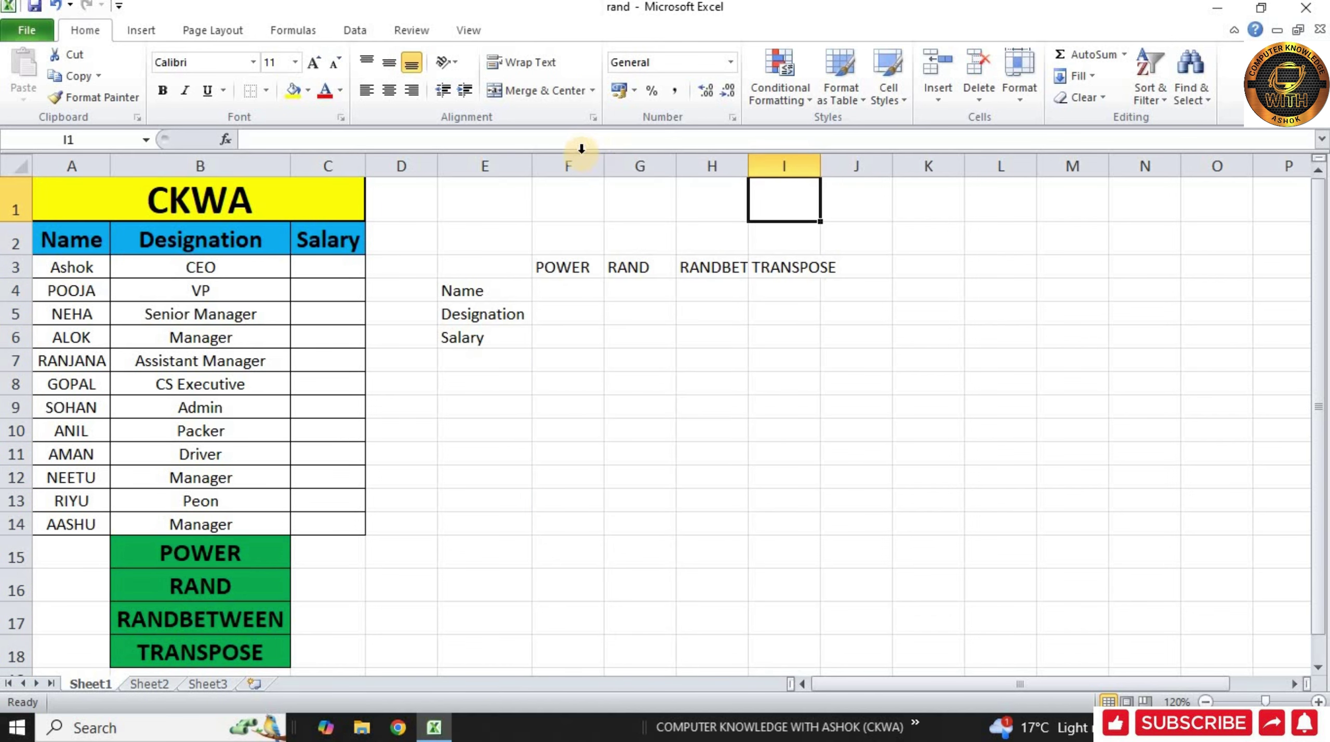
pyautogui.moveTo(587, 162); pyautogui.dragTo(788, 171)
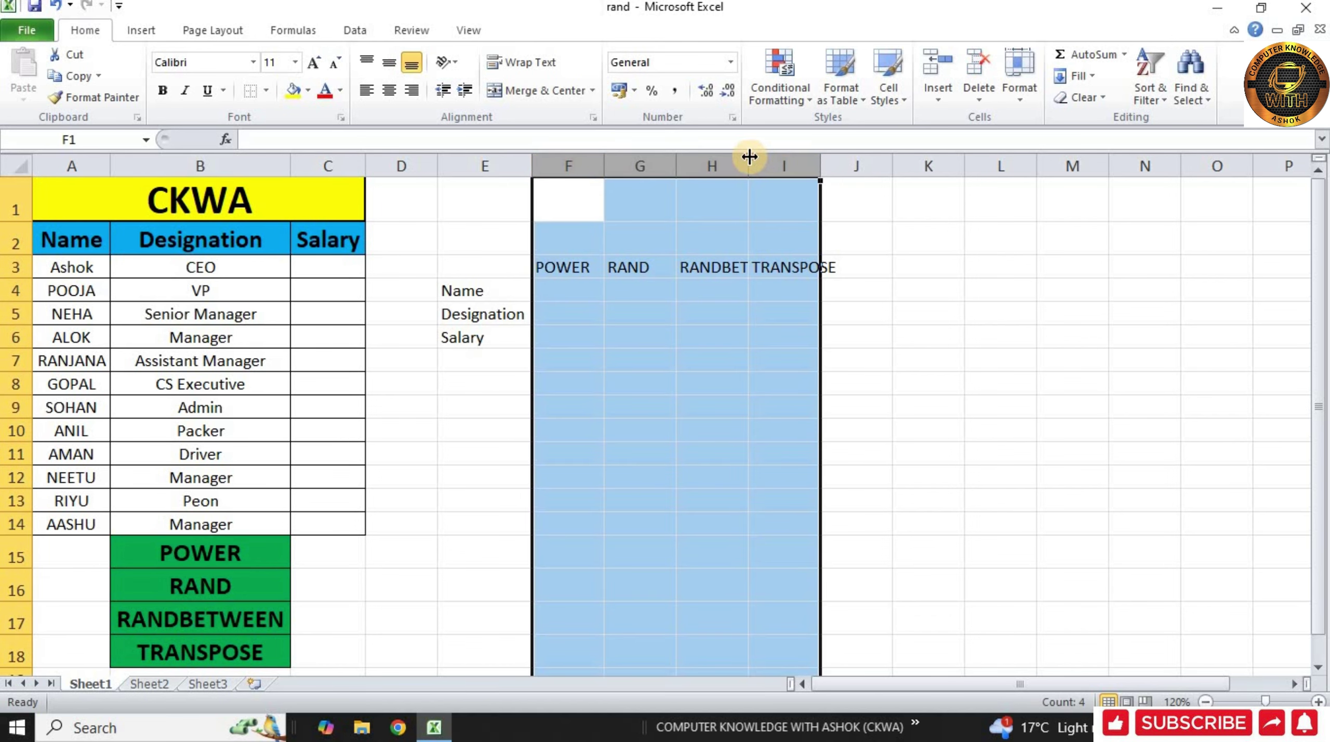
pyautogui.doubleClick(749, 156)
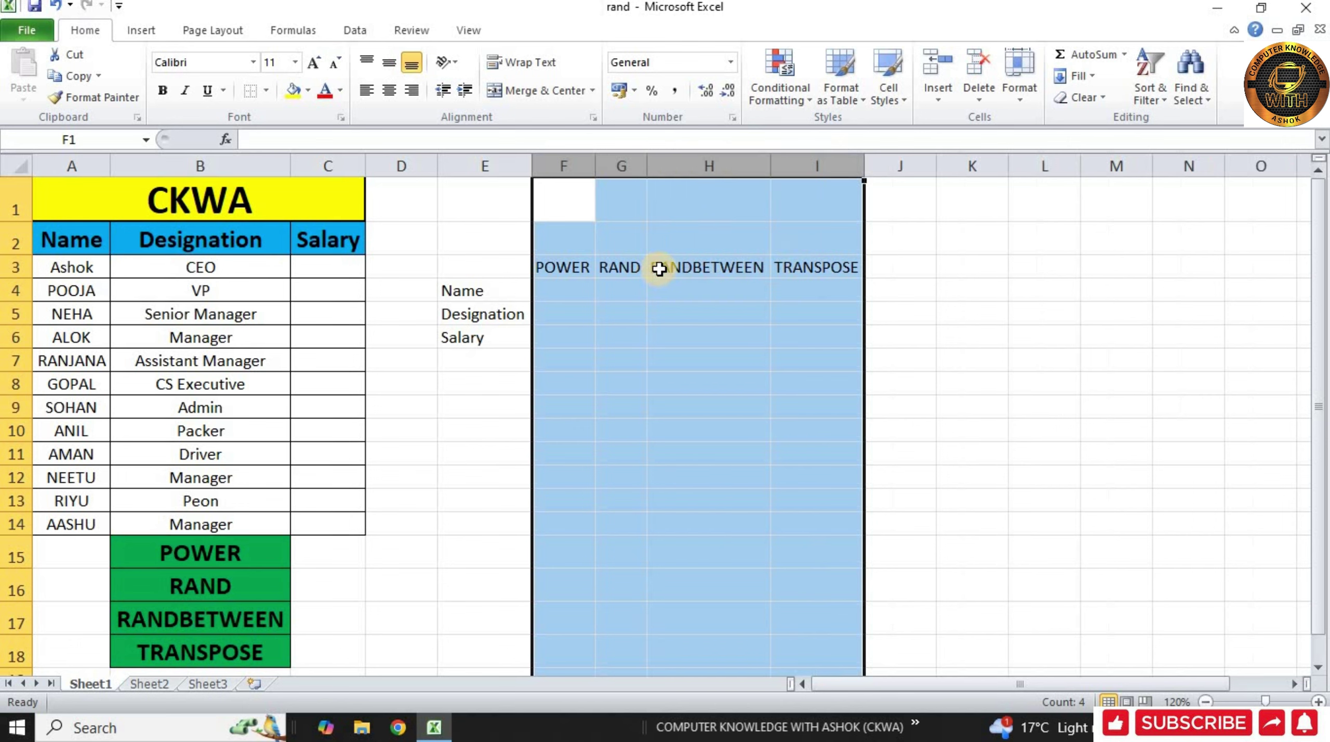
pyautogui.click(585, 336)
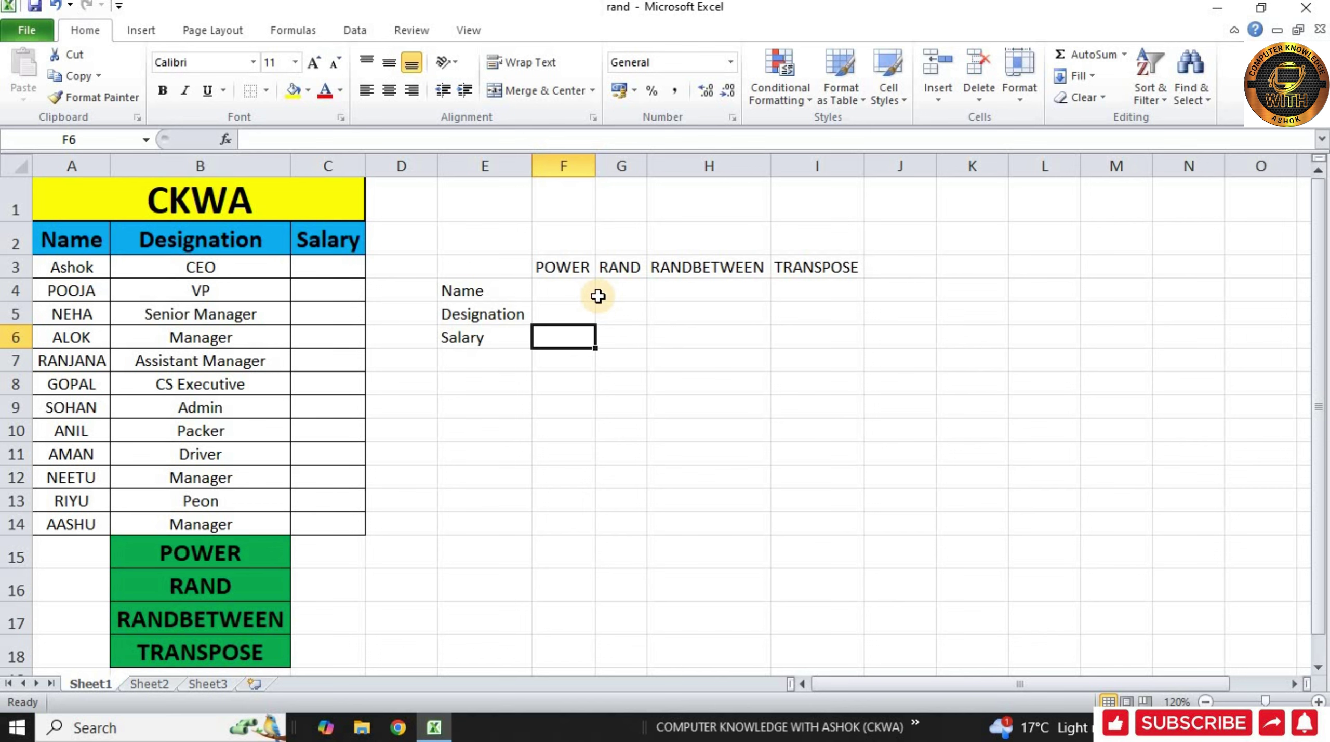
# Step: Clear the transposed headers and function names from the range E2:J12
pyautogui.moveTo(461, 231); pyautogui.dragTo(875, 474)
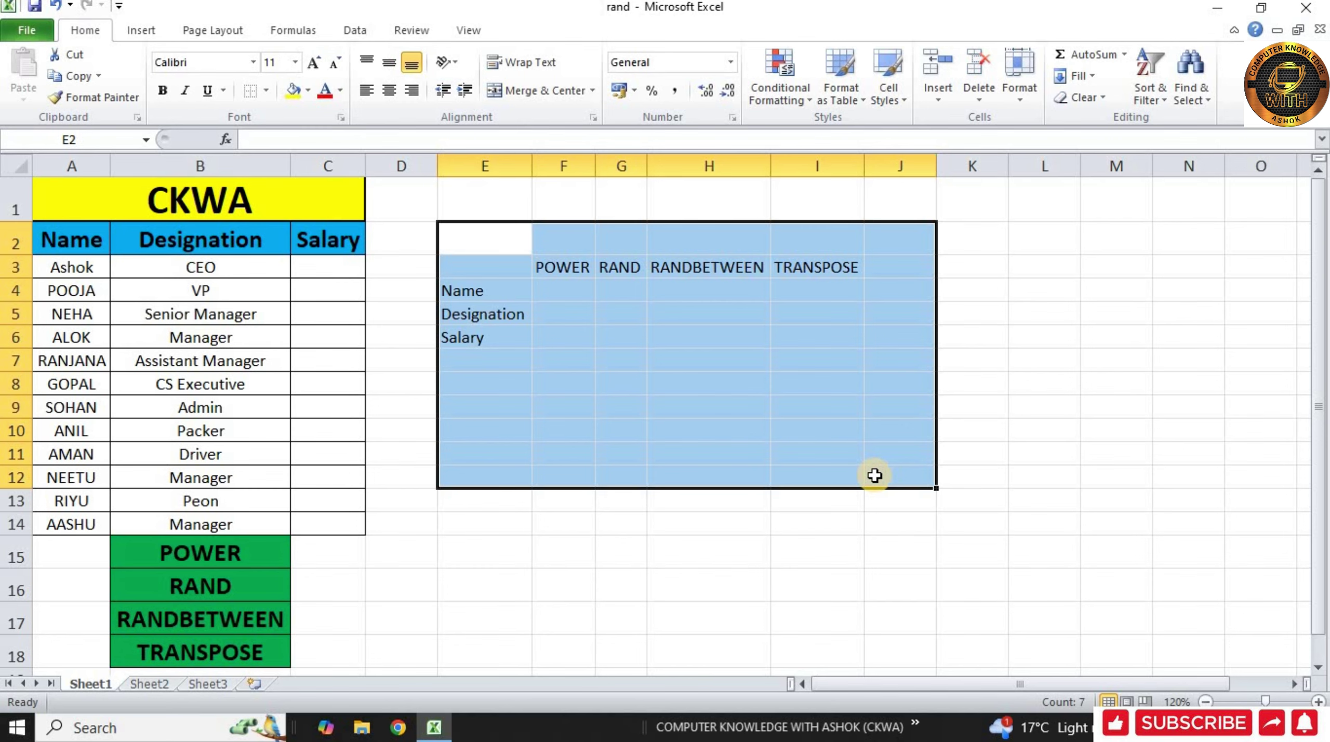
pyautogui.press('Delete')
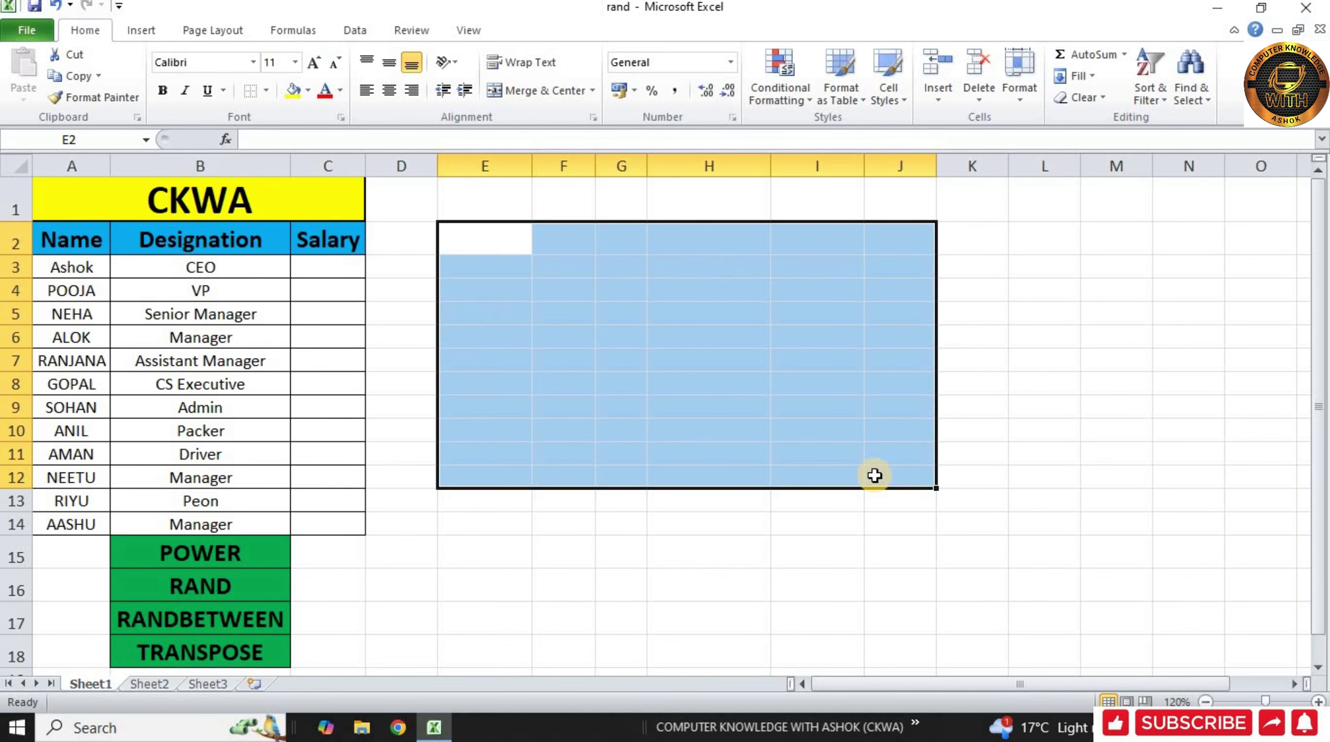
pyautogui.click(451, 264)
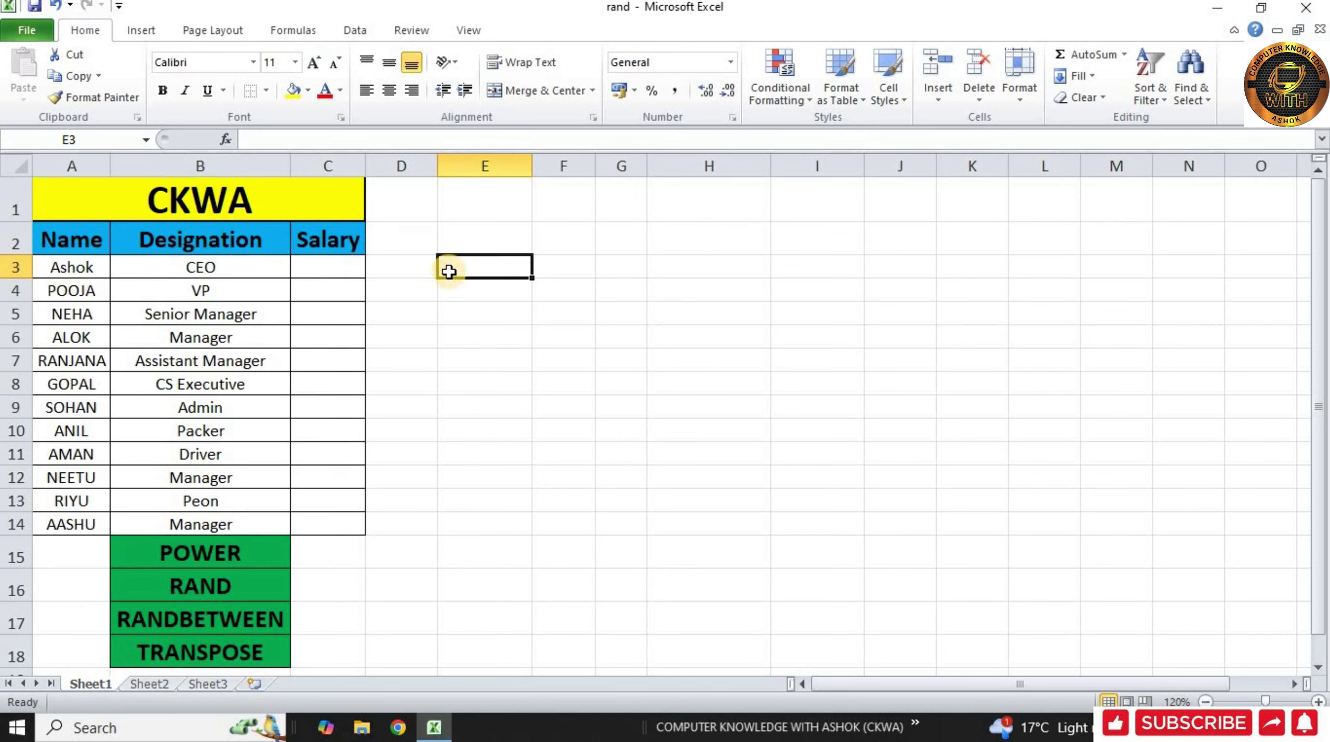
pyautogui.moveTo(477, 273); pyautogui.dragTo(495, 302)
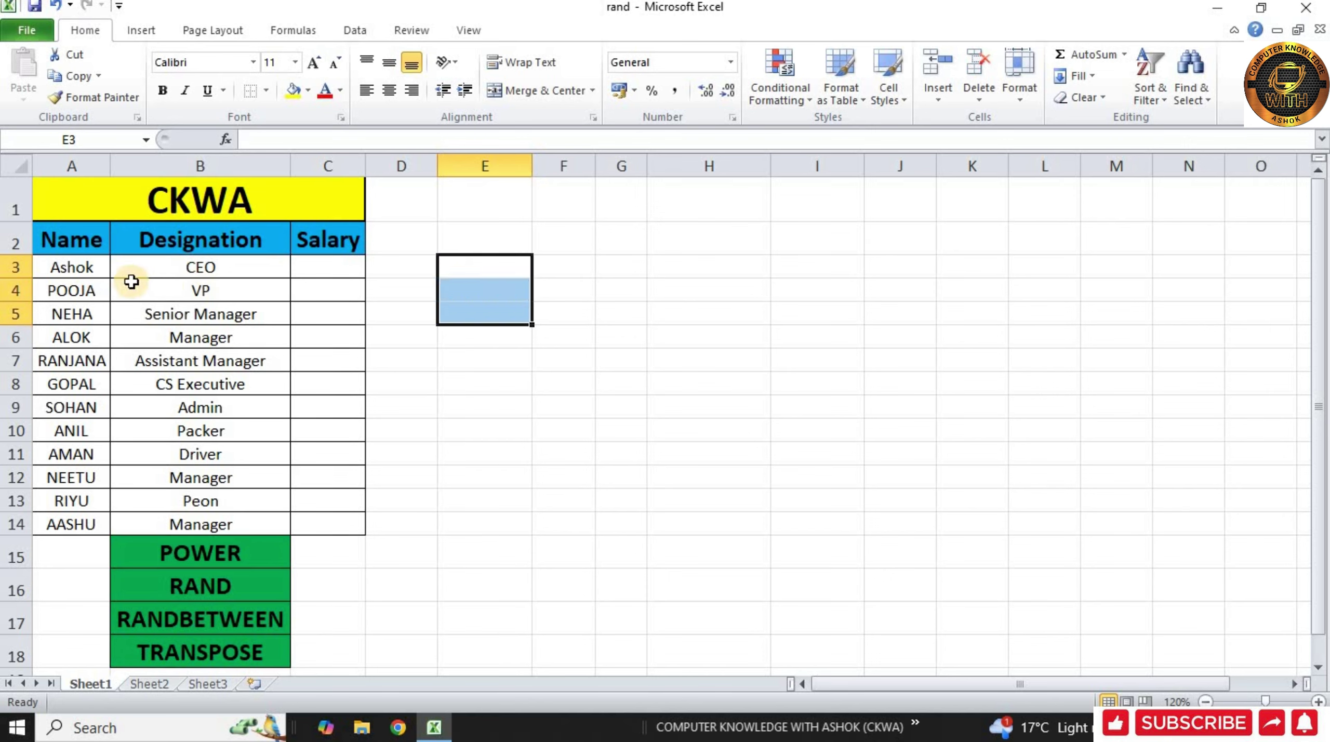
pyautogui.moveTo(106, 274); pyautogui.dragTo(82, 527)
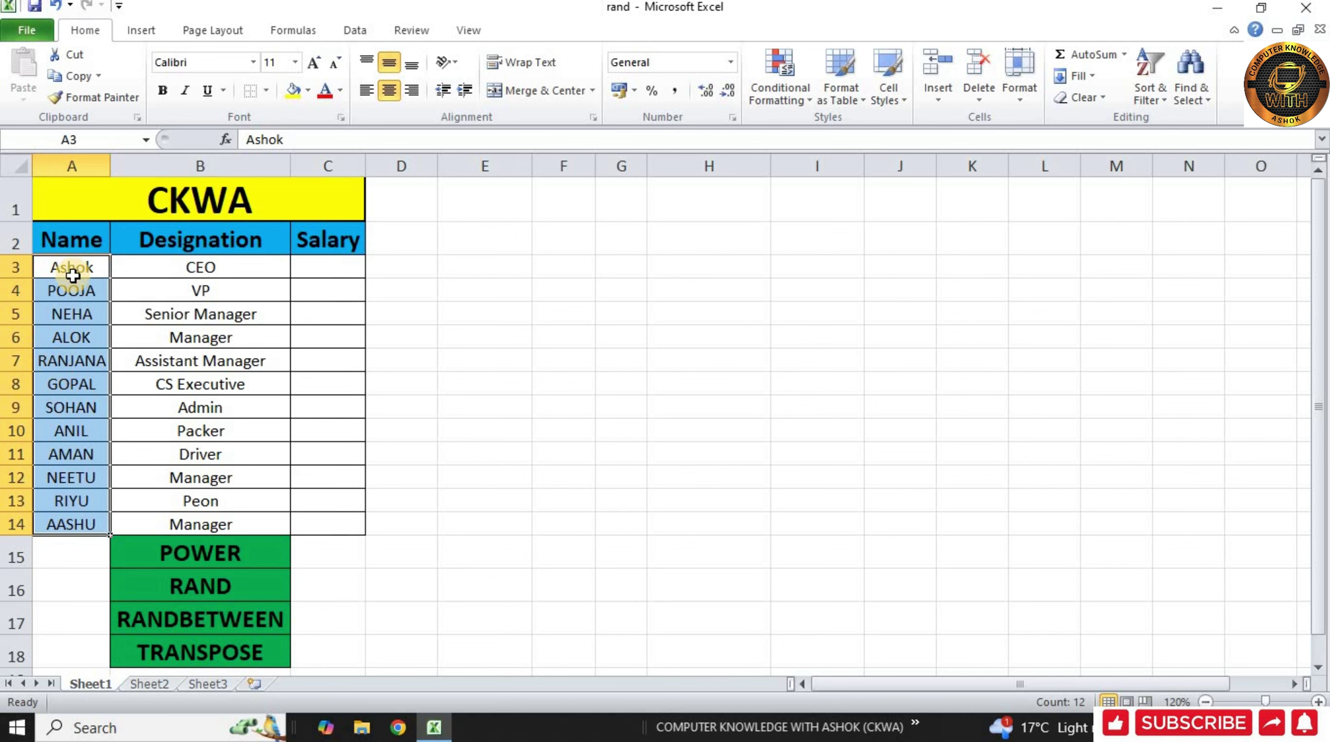
pyautogui.moveTo(72, 276); pyautogui.dragTo(87, 517)
pyautogui.moveTo(92, 237); pyautogui.dragTo(368, 238)
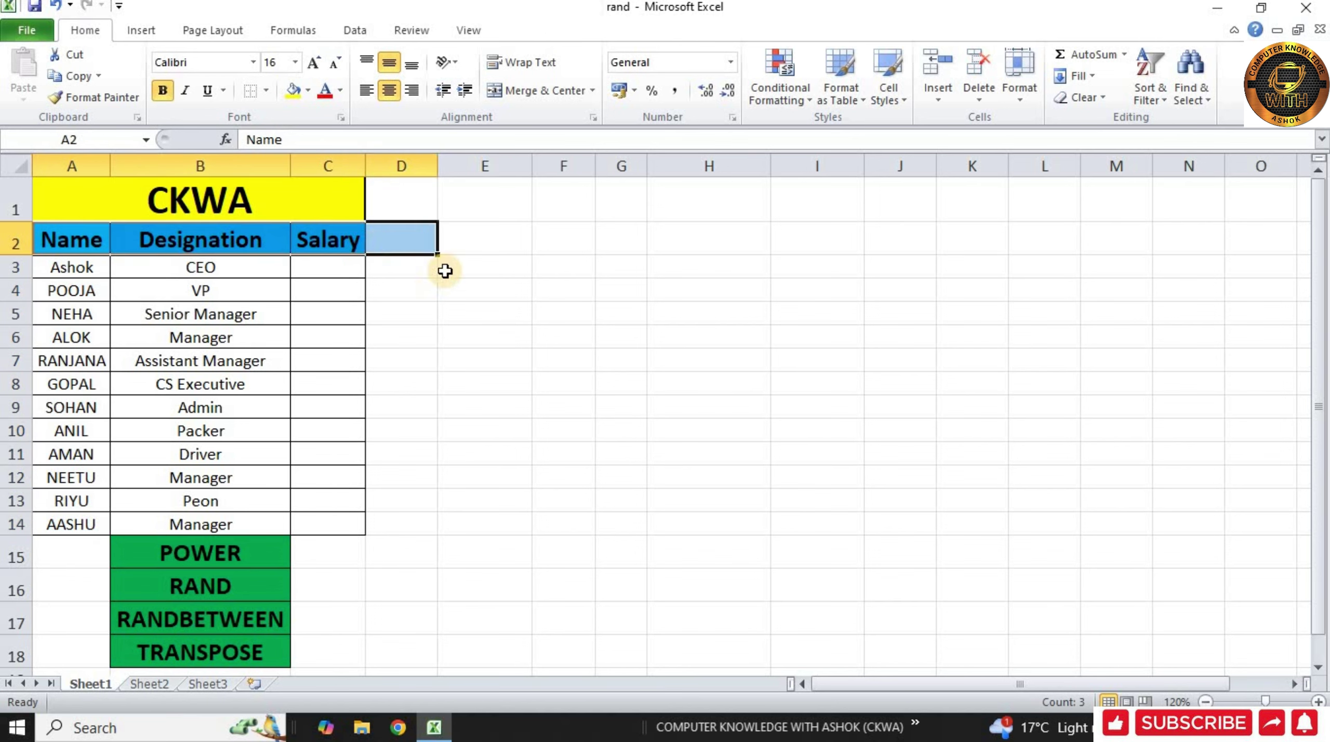
# Step: Transpose the employee table A2:C14 into the range E3:P5 with the array formula =TRANSPOSE(A2:C14)
pyautogui.moveTo(460, 266); pyautogui.dragTo(471, 306)
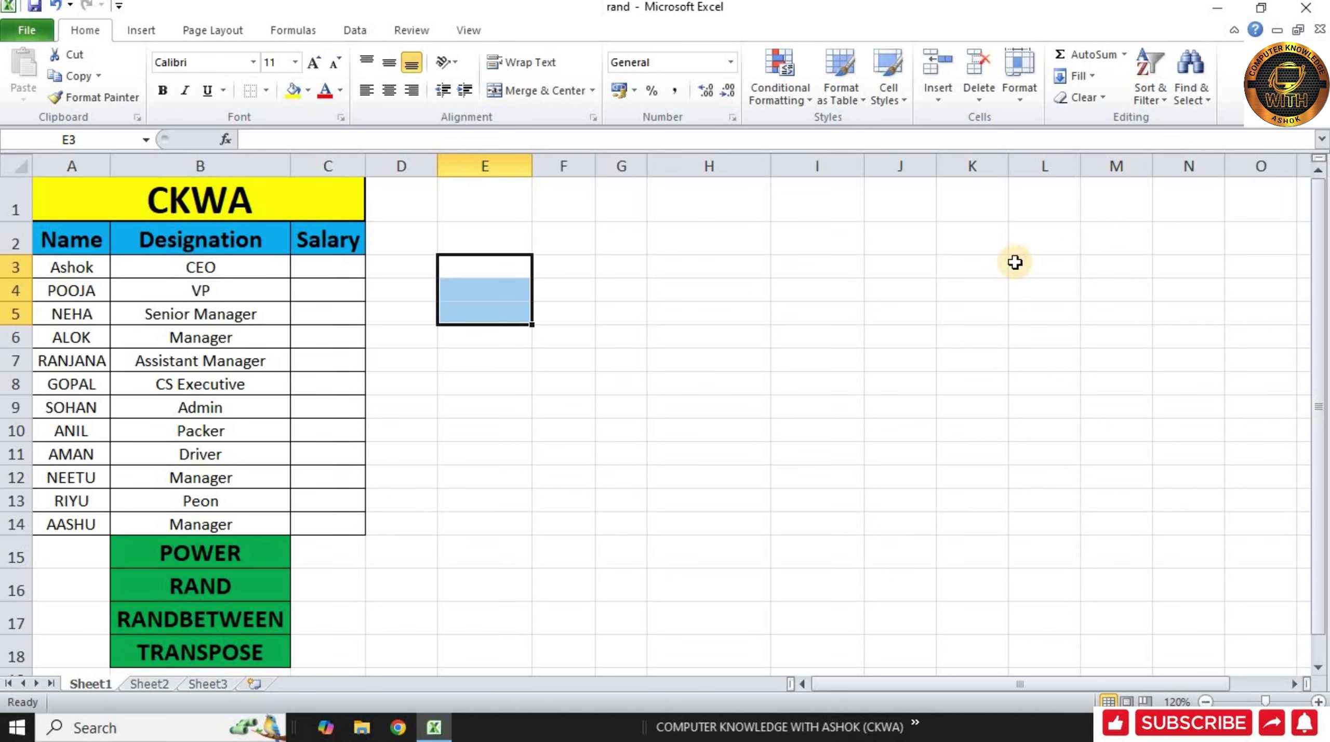
pyautogui.hotkey('shift', 'Right')
pyautogui.hotkey('shift', 'Right')
pyautogui.hotkey('shift', 'Right')
pyautogui.hotkey('shift', 'Right')
pyautogui.hotkey('shift', 'Right')
pyautogui.hotkey('shift', 'Right')
pyautogui.hotkey('shift', 'Right')
pyautogui.hotkey('shift', 'Right')
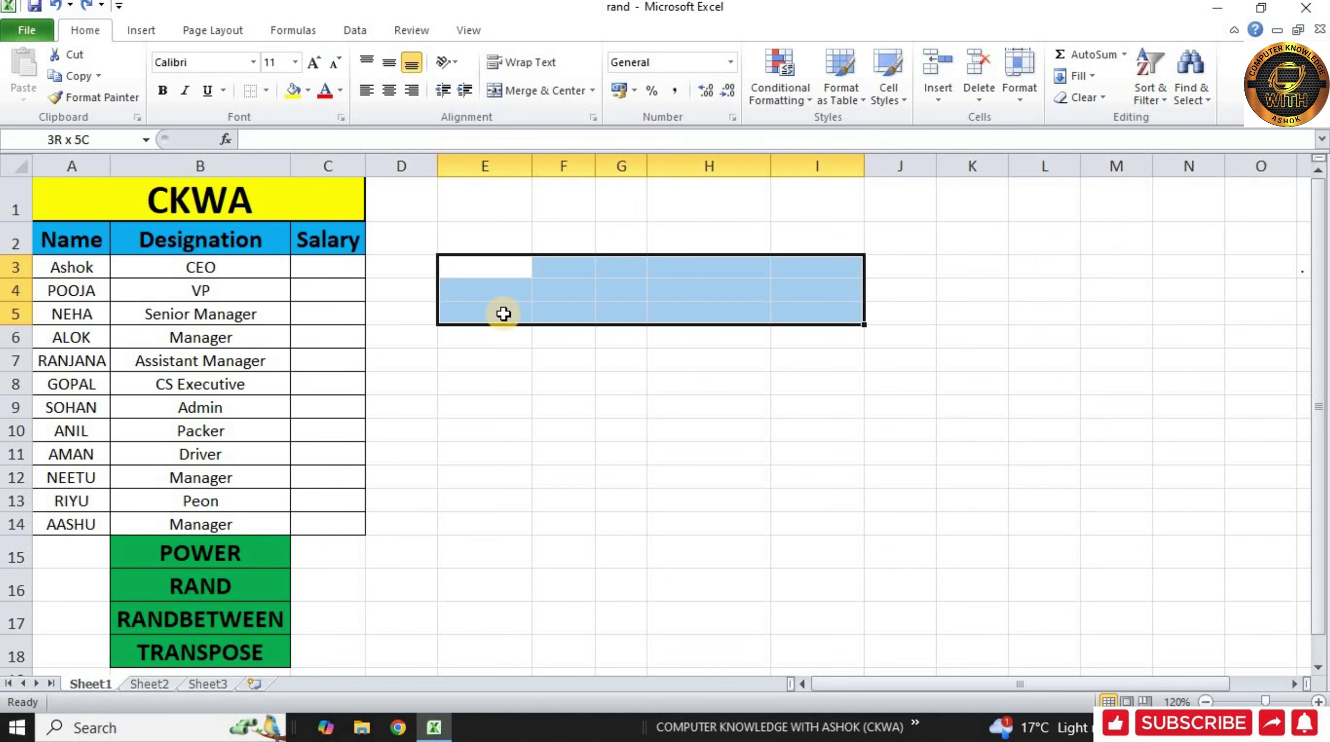
pyautogui.hotkey('shift', 'Right')
pyautogui.hotkey('shift', 'Right')
pyautogui.hotkey('shift', 'Right')
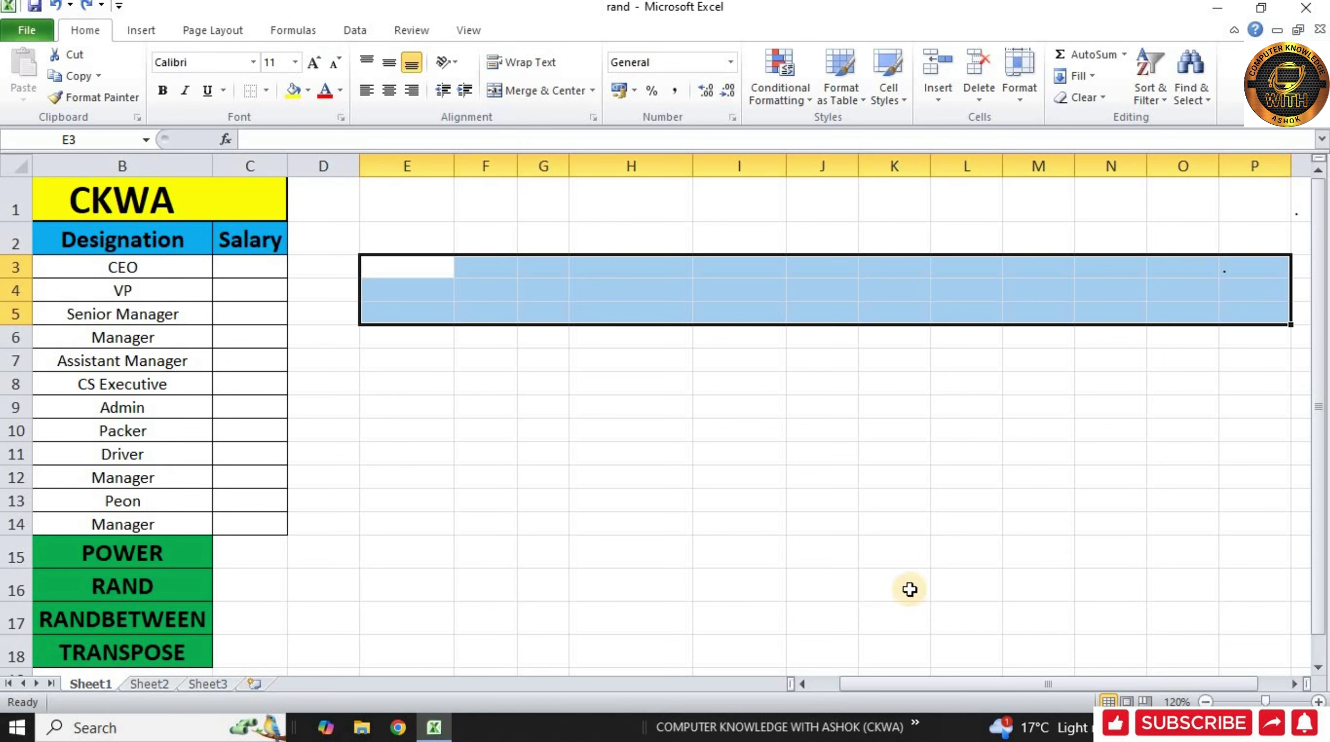
pyautogui.click(798, 684)
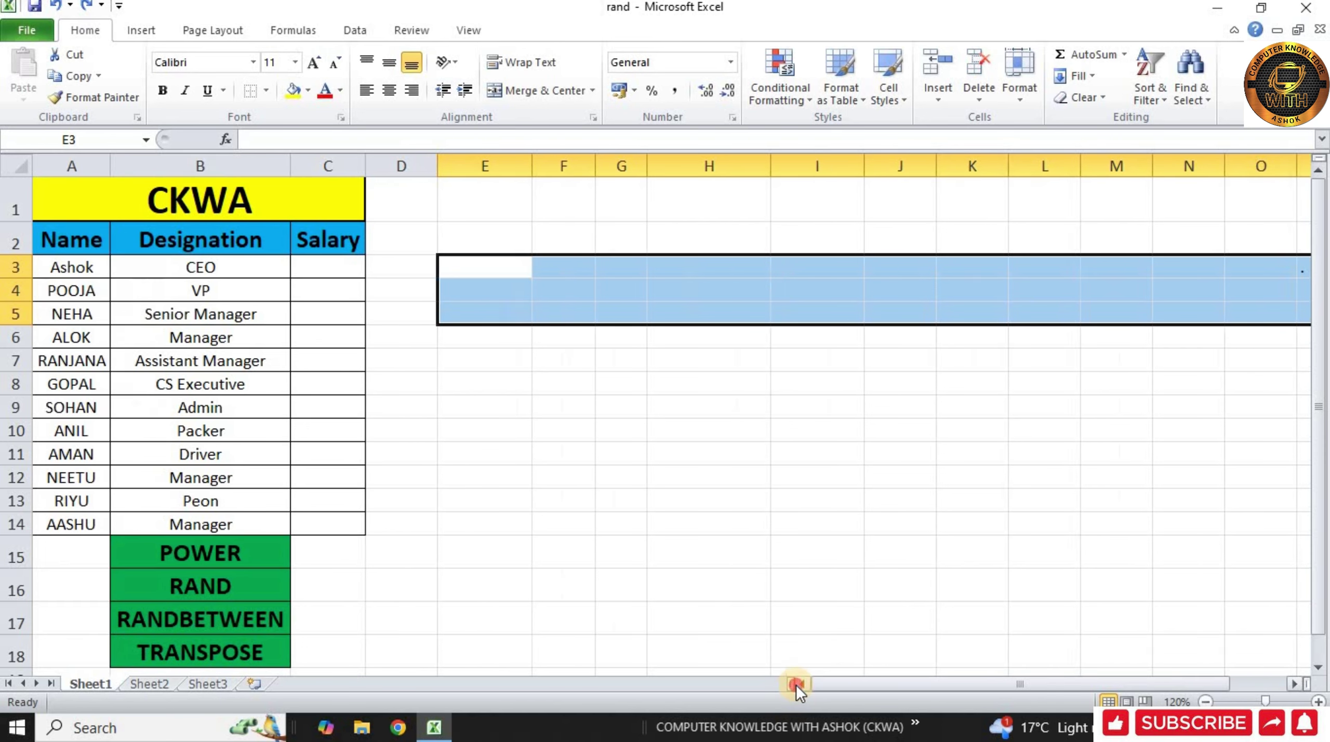
pyautogui.write('=')
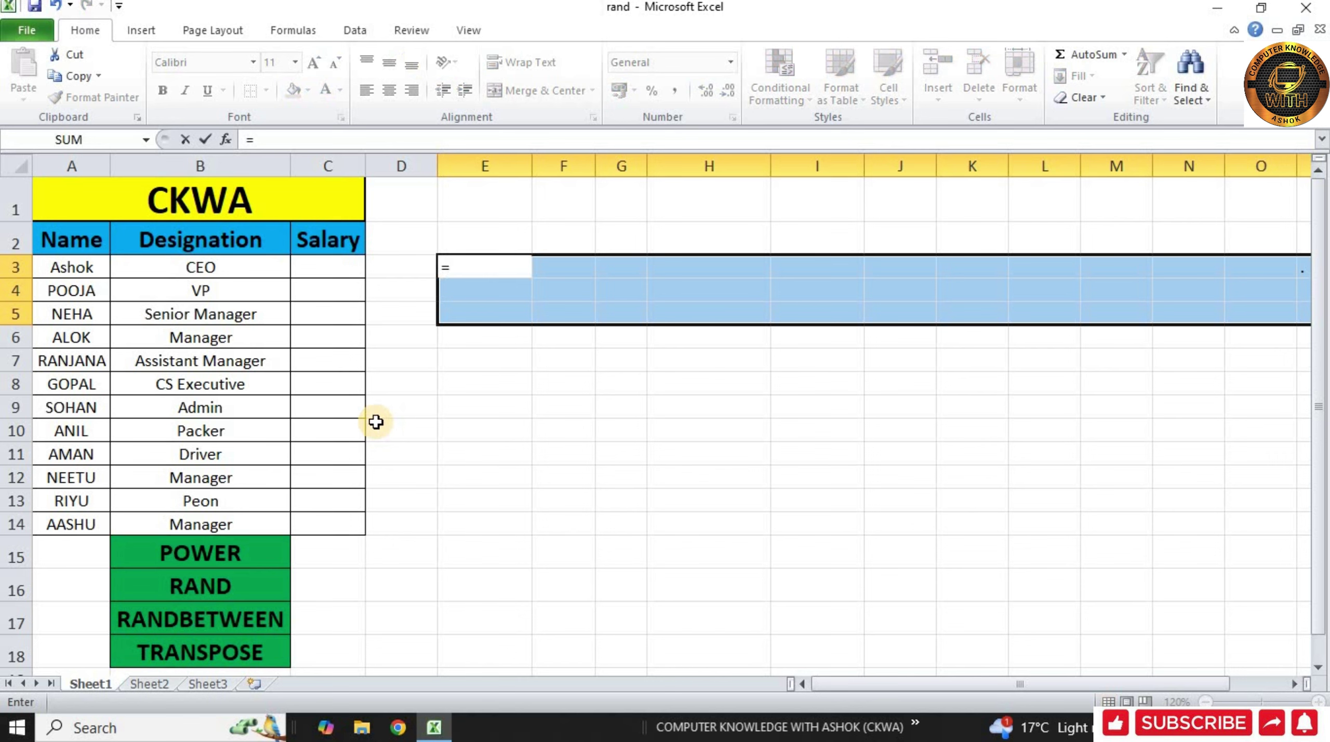
pyautogui.write('TRA')
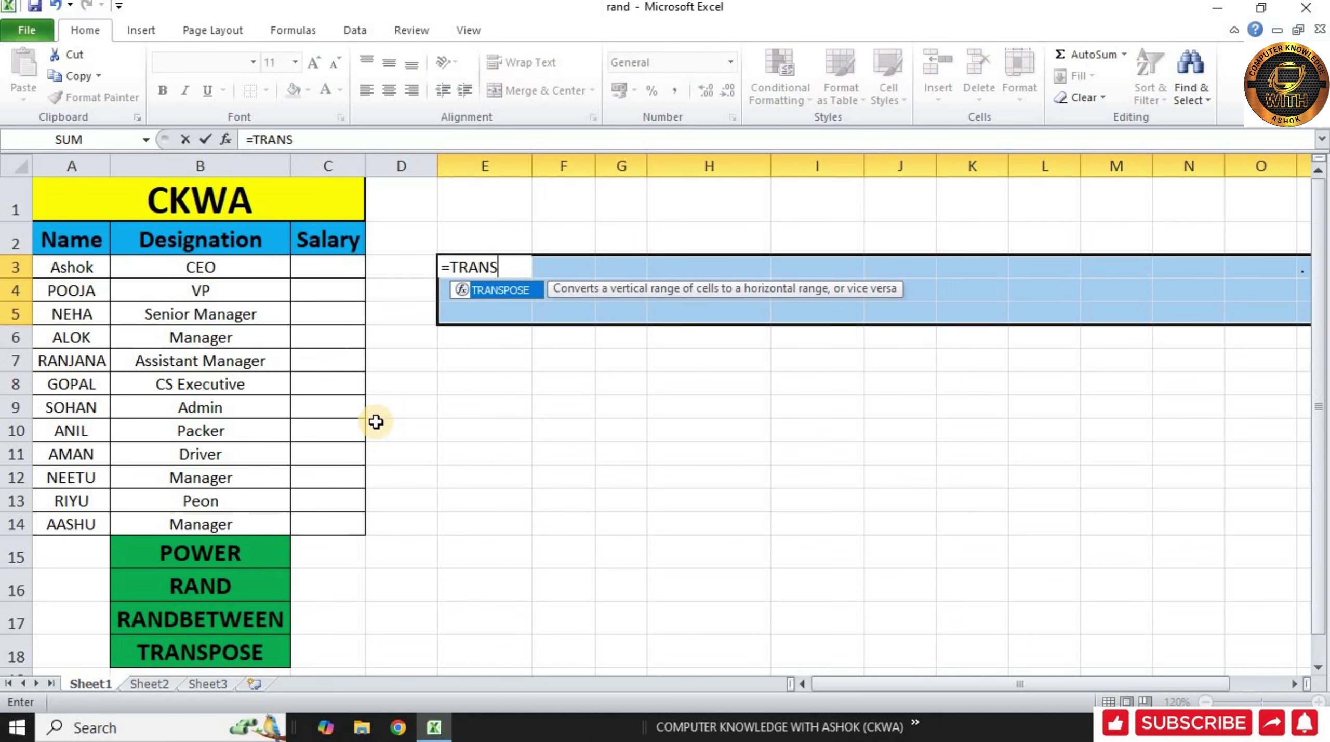
pyautogui.write('NS')
pyautogui.press('Tab')
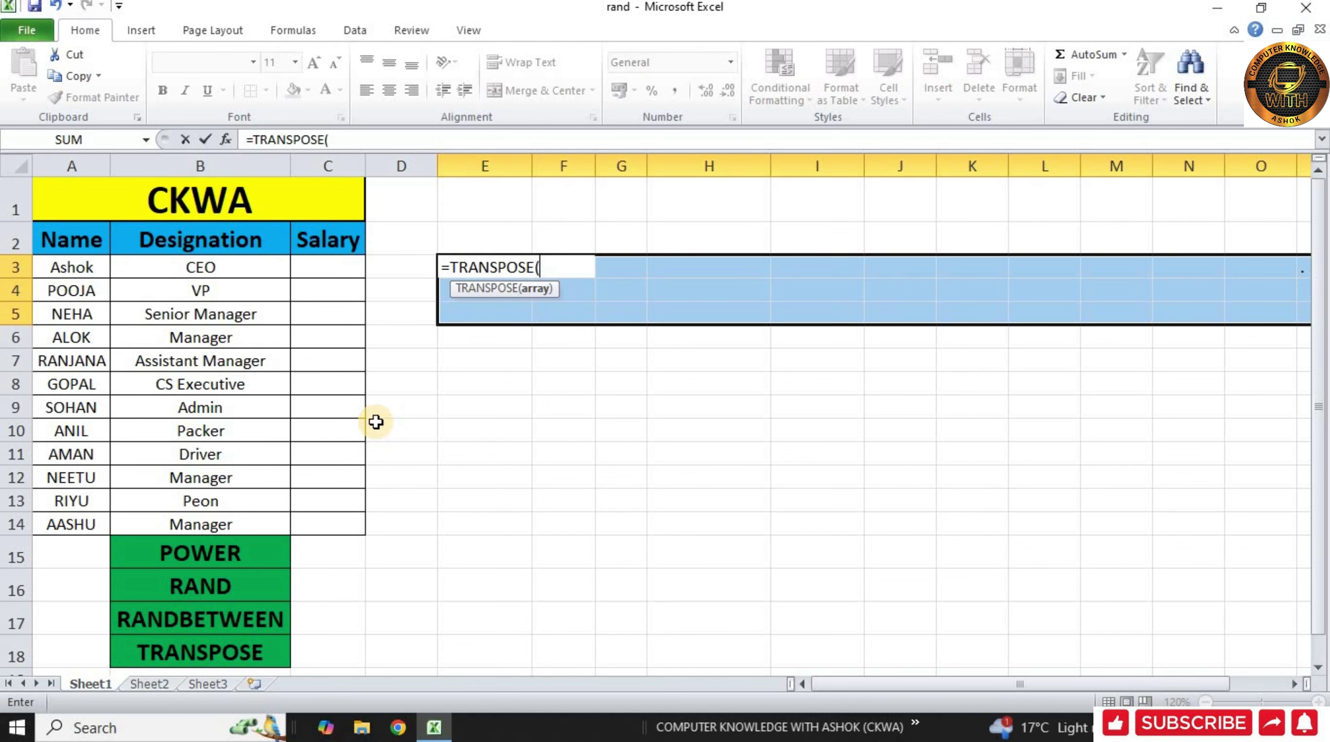
pyautogui.moveTo(52, 232); pyautogui.dragTo(306, 525)
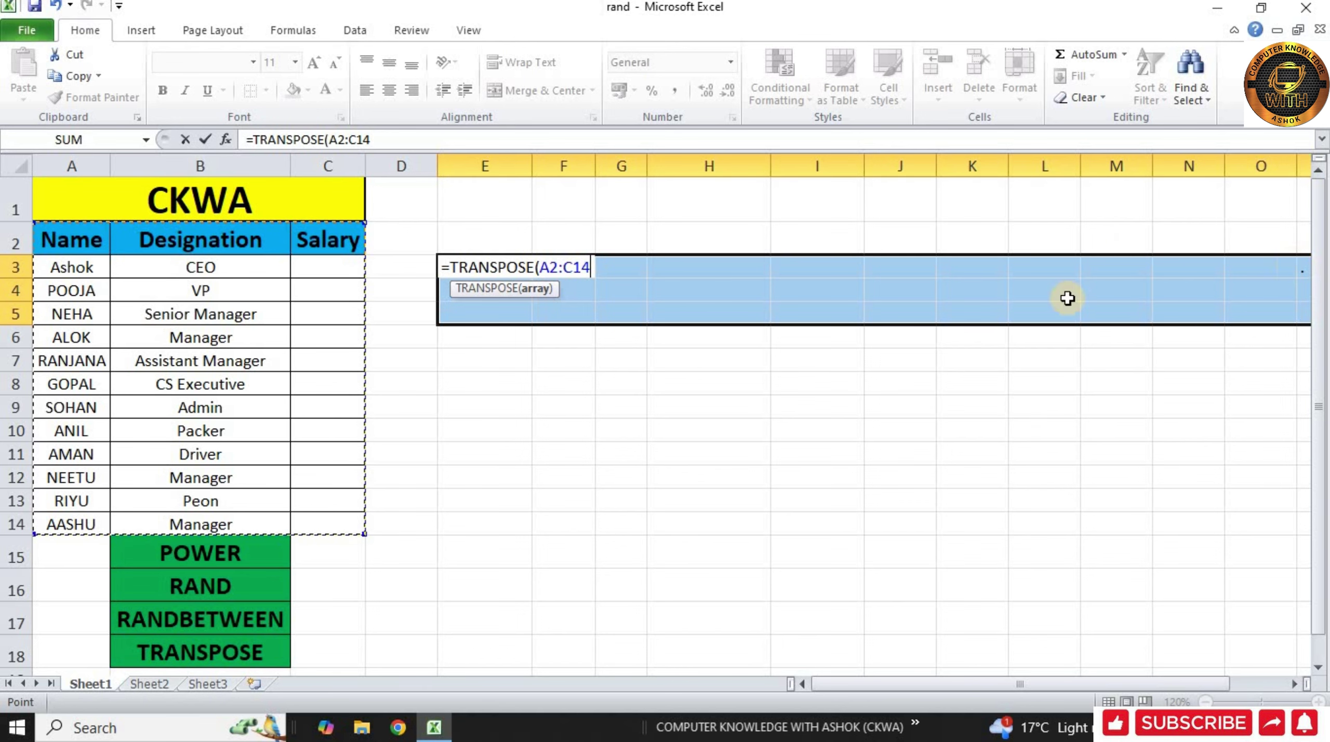
pyautogui.write(')')
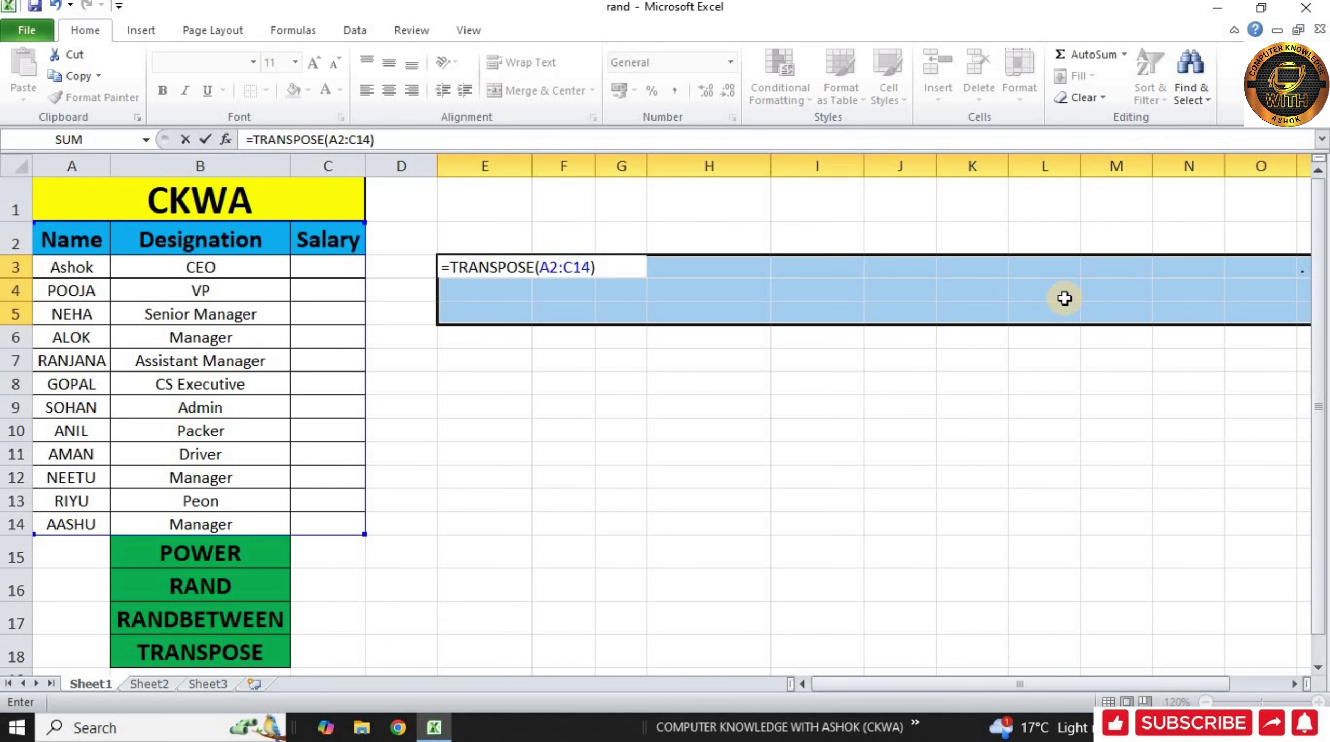
pyautogui.hotkey('ctrl', 'shift', 'Return')
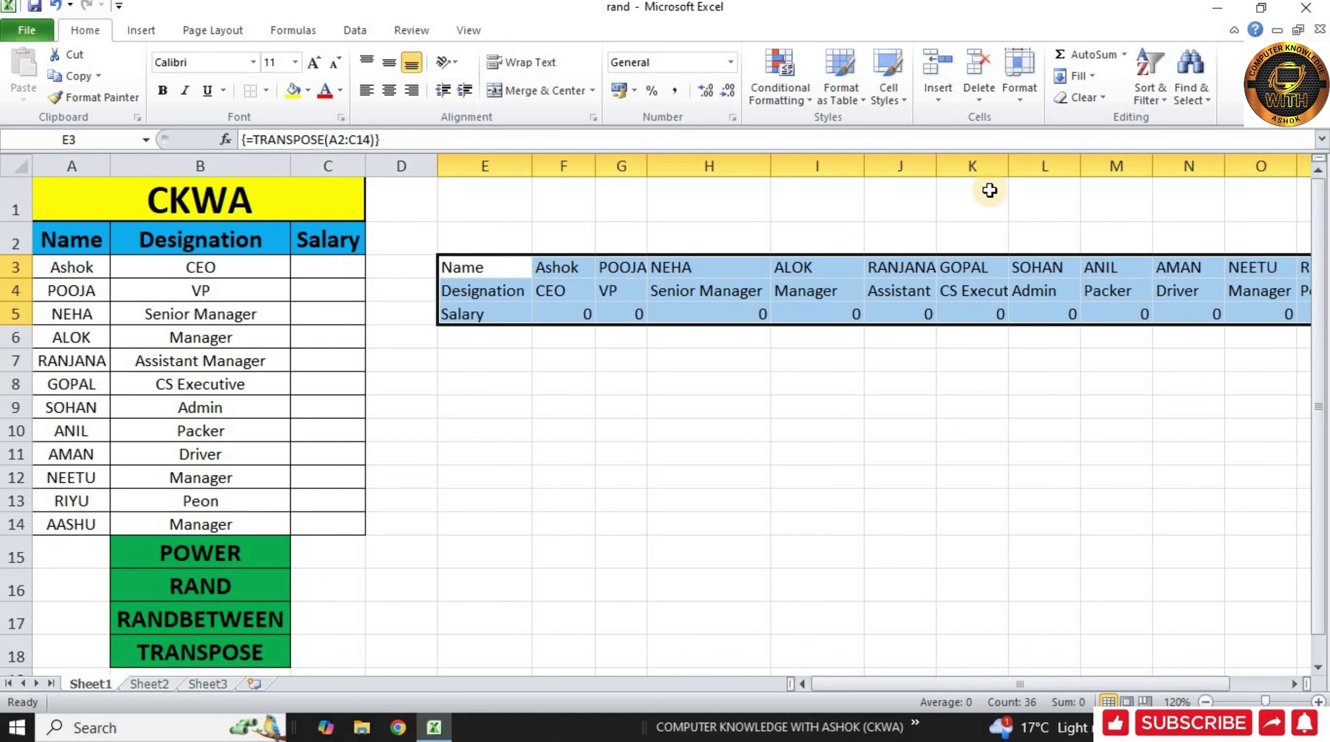
# Step: Autofit the widths of all columns in the worksheet to their contents
pyautogui.click(19, 166)
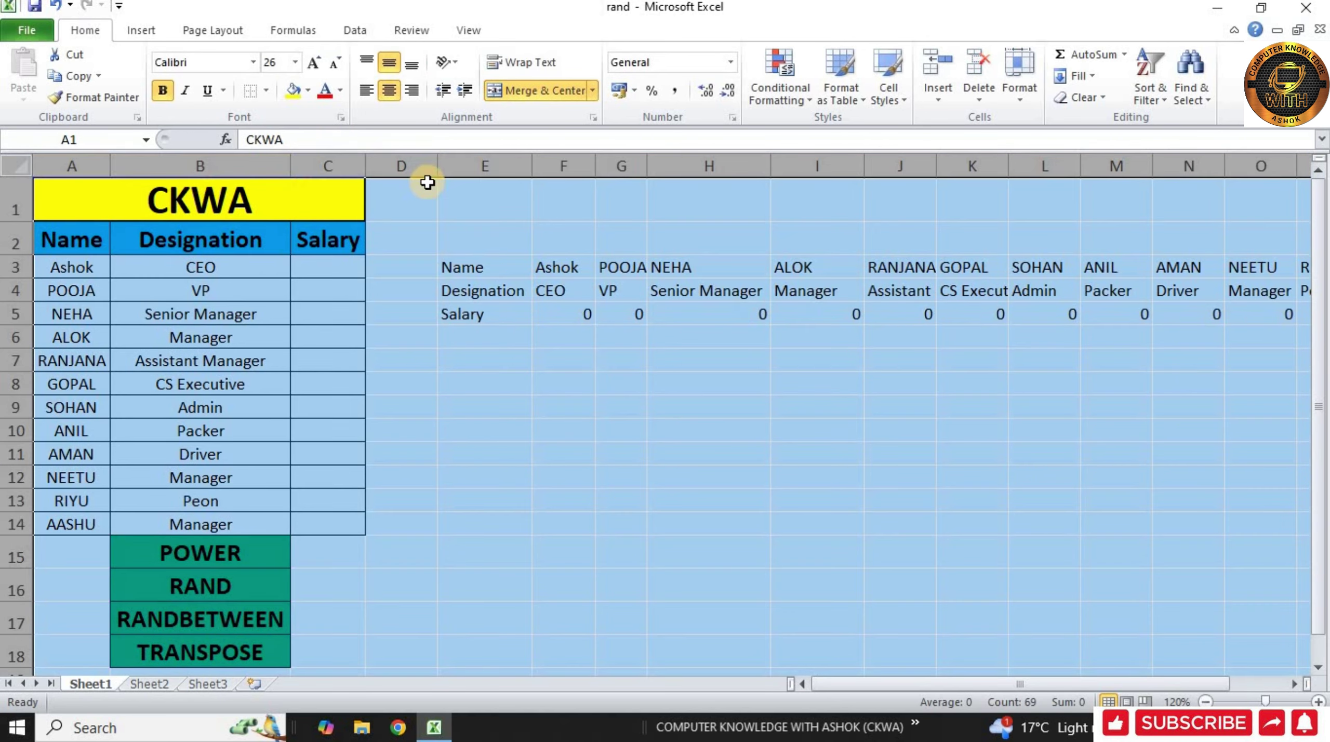
pyautogui.doubleClick(434, 165)
pyautogui.click(525, 290)
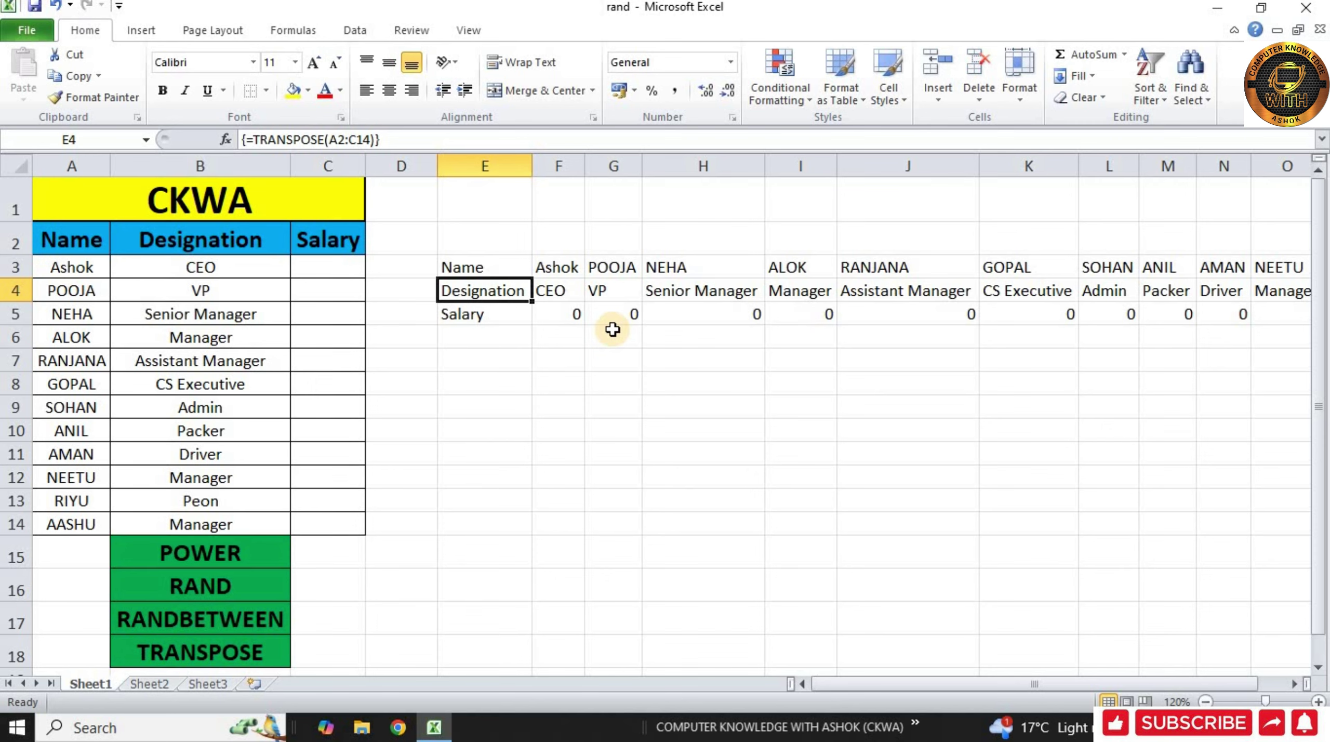
# Step: Enter the salaries 12000, 14000, 18000 and 35000 in cells C3 to C6 of the source table
pyautogui.click(339, 265)
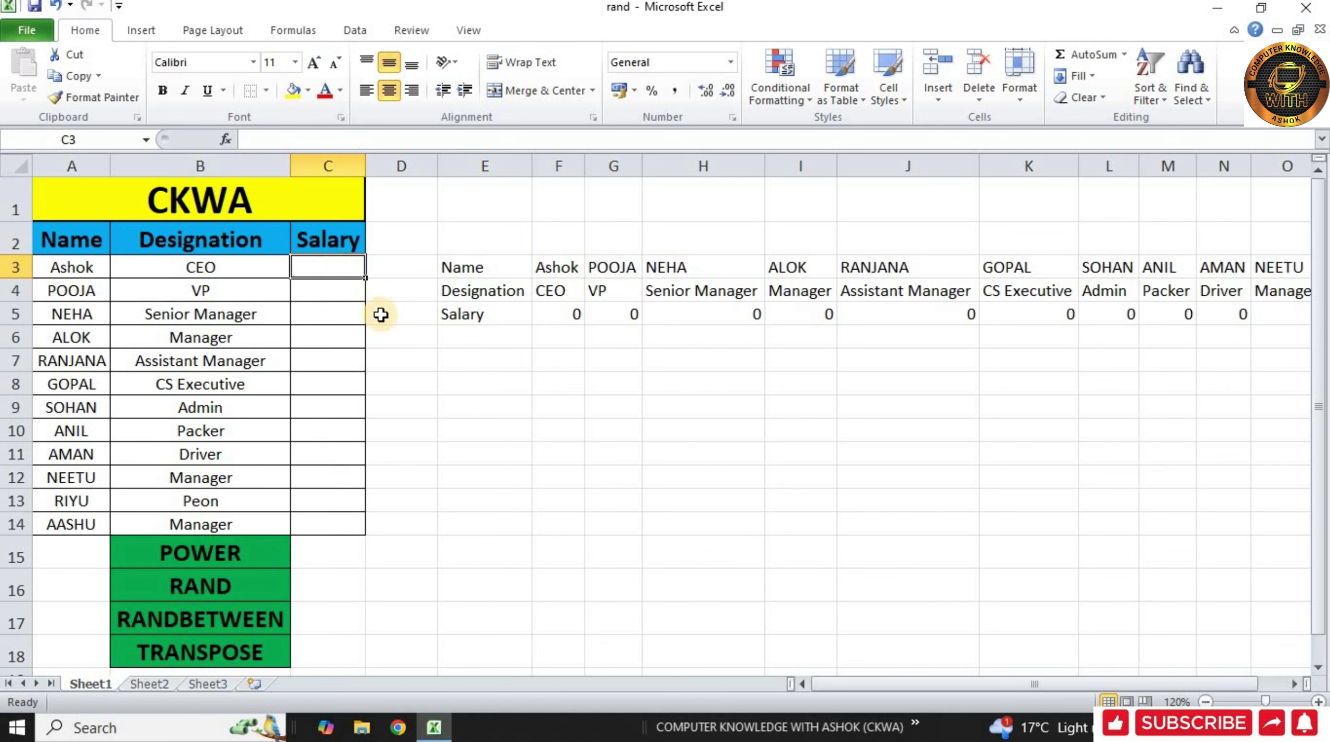
pyautogui.write('12000')
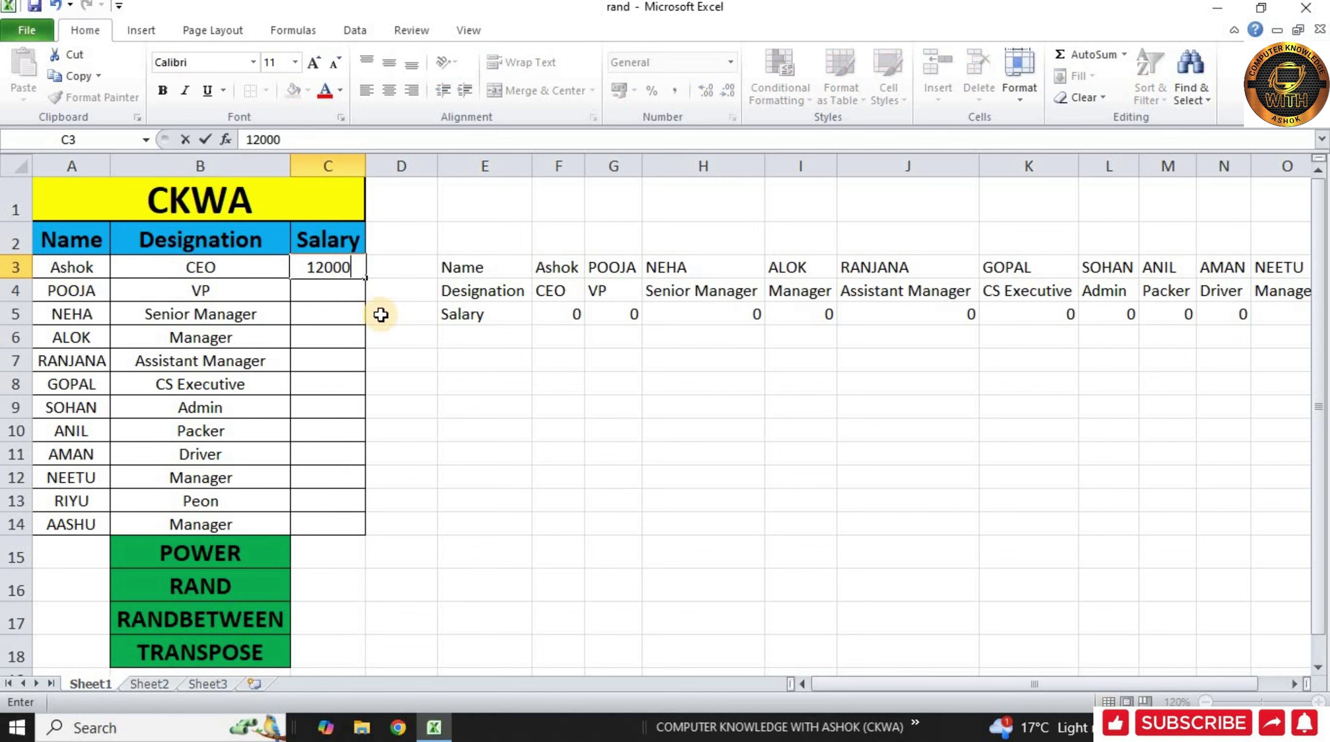
pyautogui.press('Return')
pyautogui.write('14000')
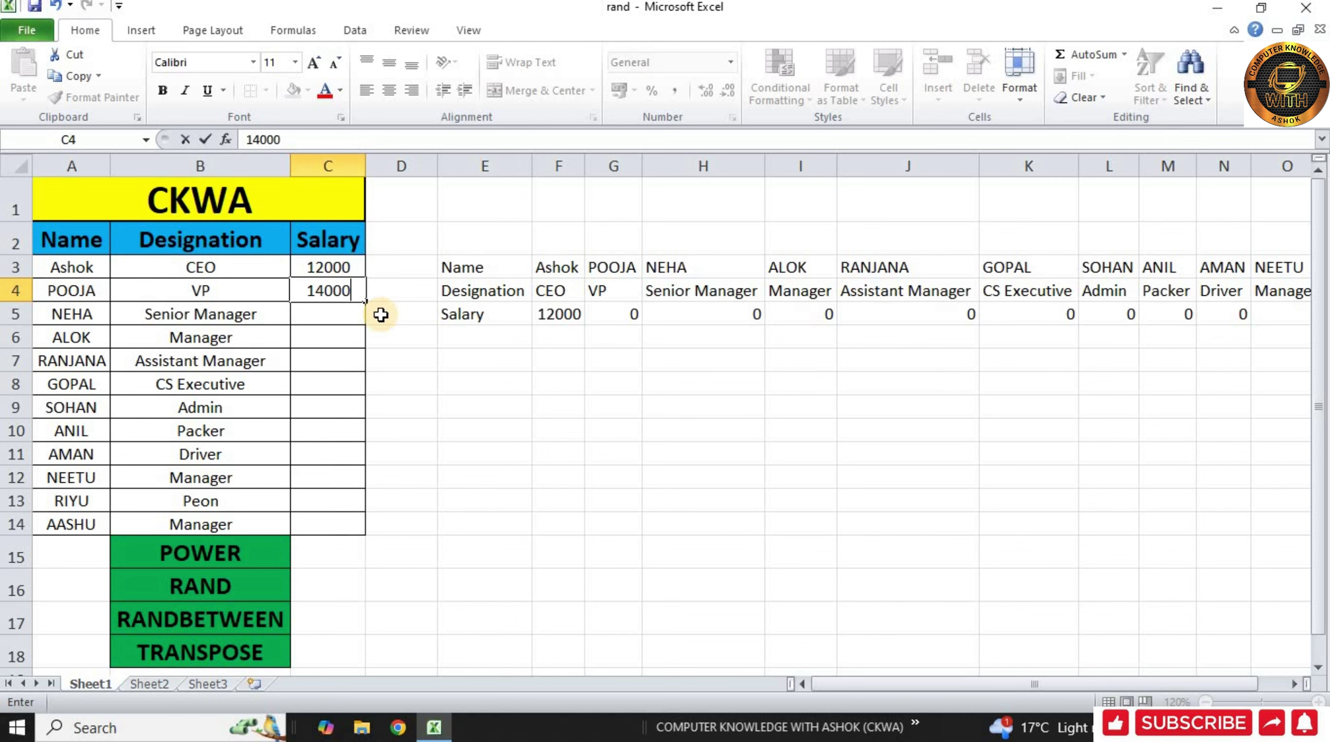
pyautogui.press('Return')
pyautogui.write('18000')
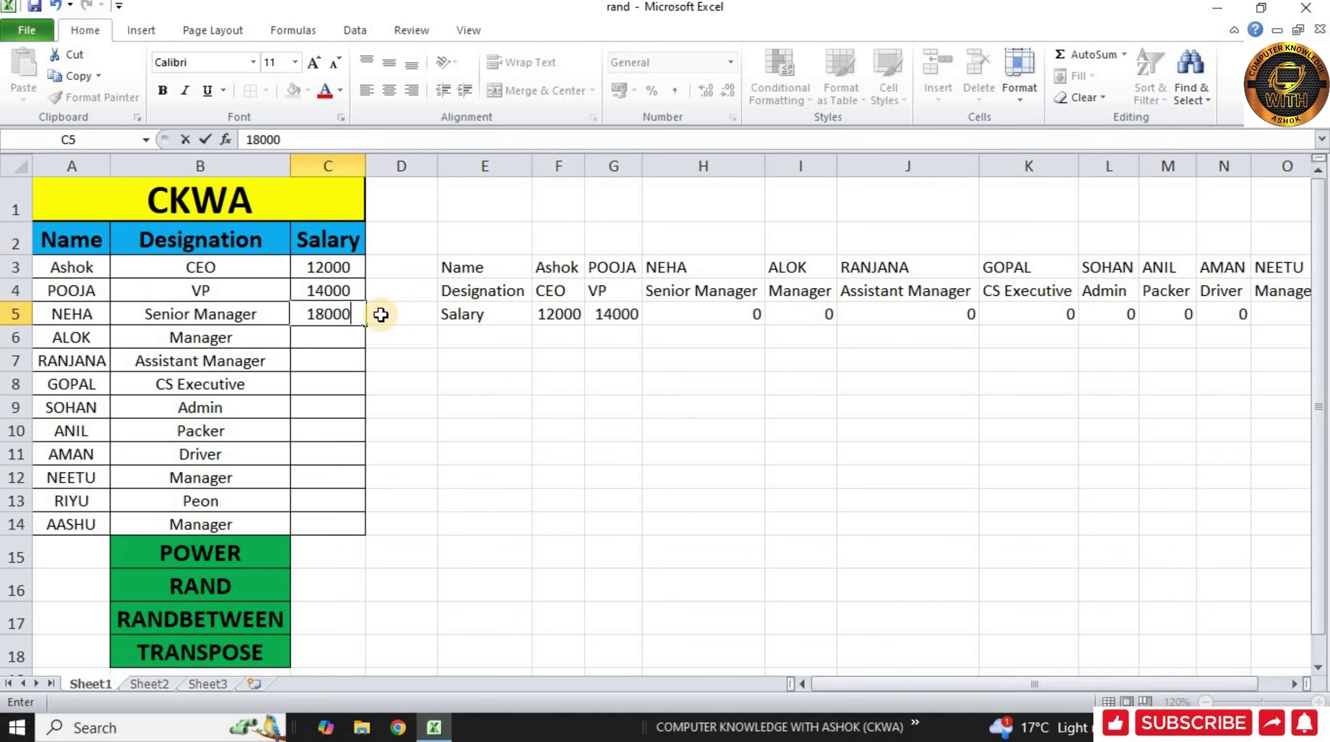
pyautogui.press('Return')
pyautogui.write('35000')
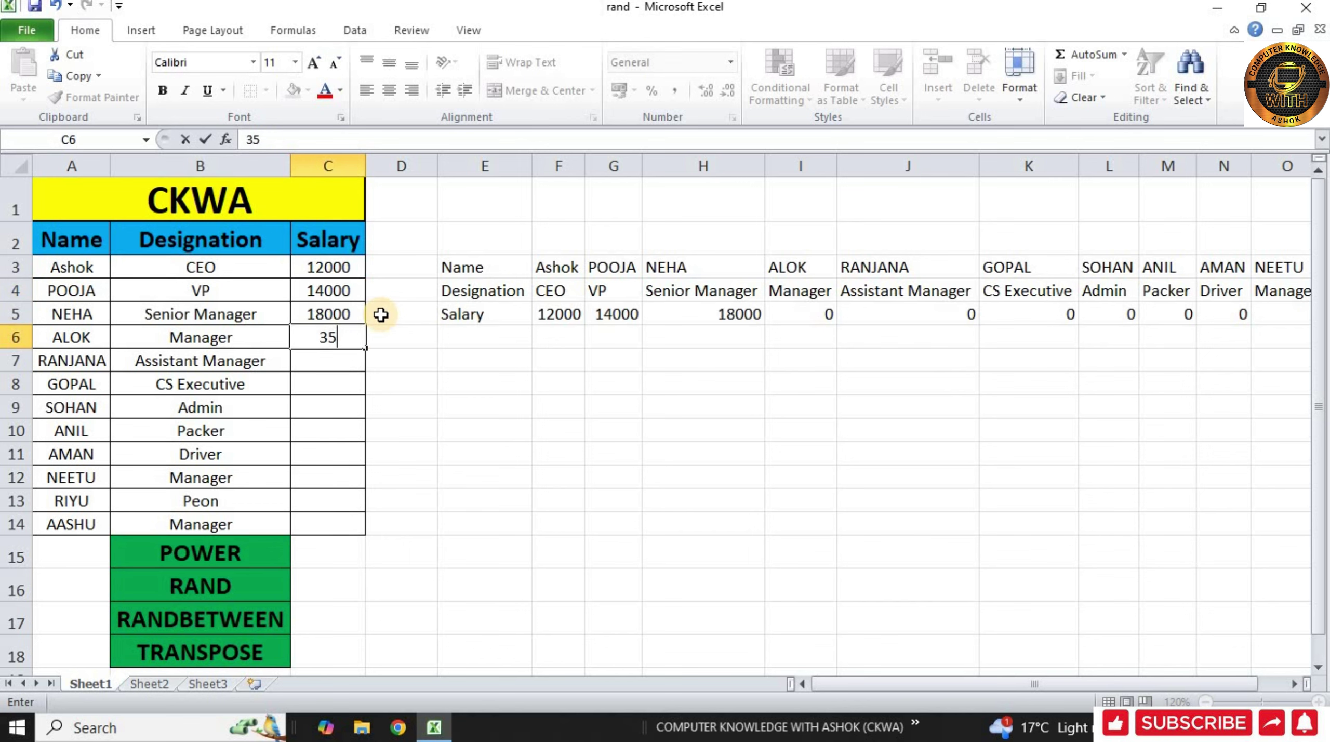
pyautogui.press('Return')
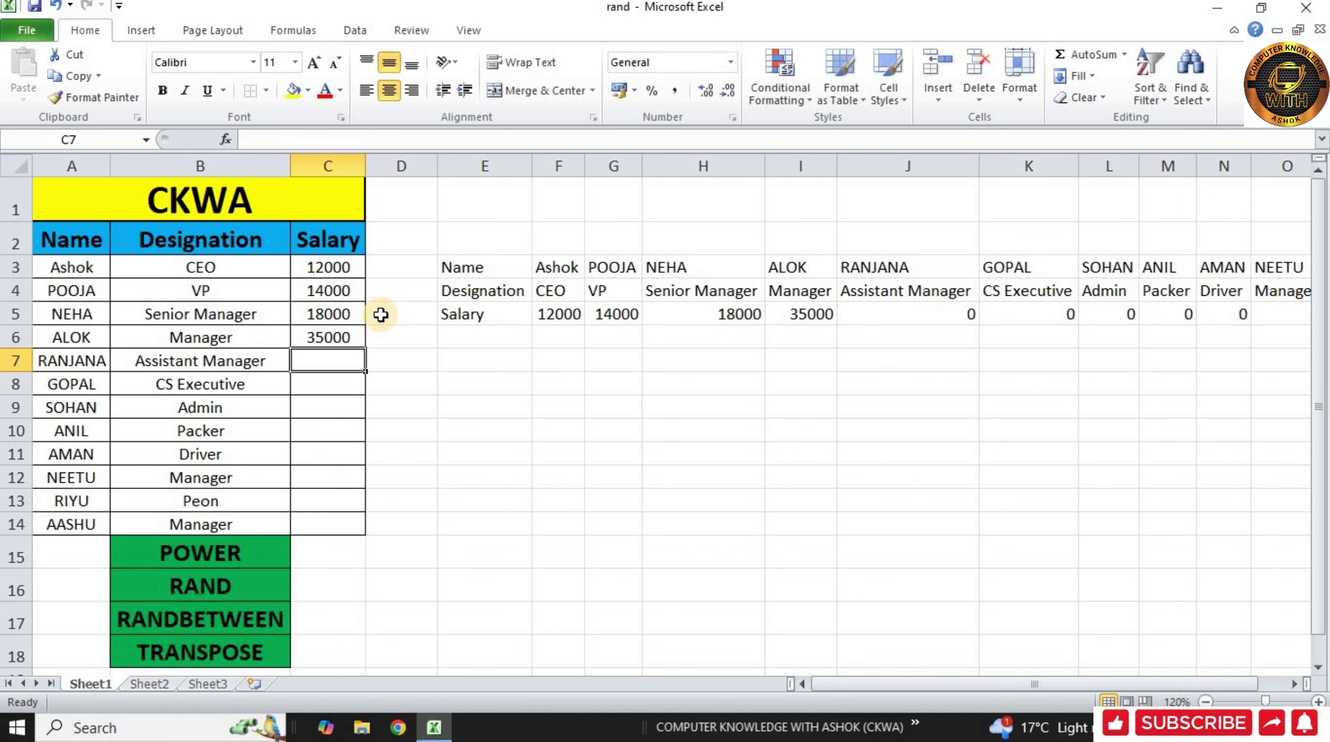
# Step: Fill the salary cells C7 to C10 with 45000, 45000, 60000 and 78000
pyautogui.write('45000')
pyautogui.press('Return')
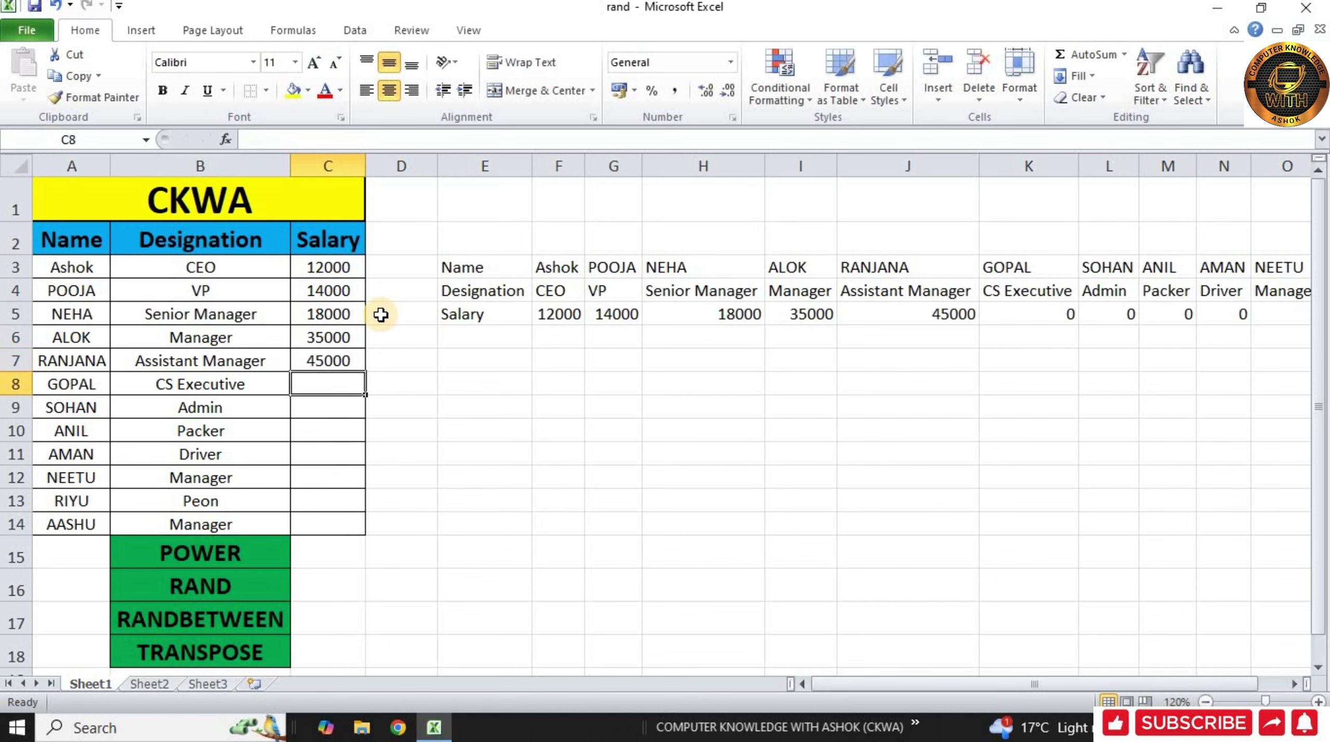
pyautogui.write('45000')
pyautogui.press('Return')
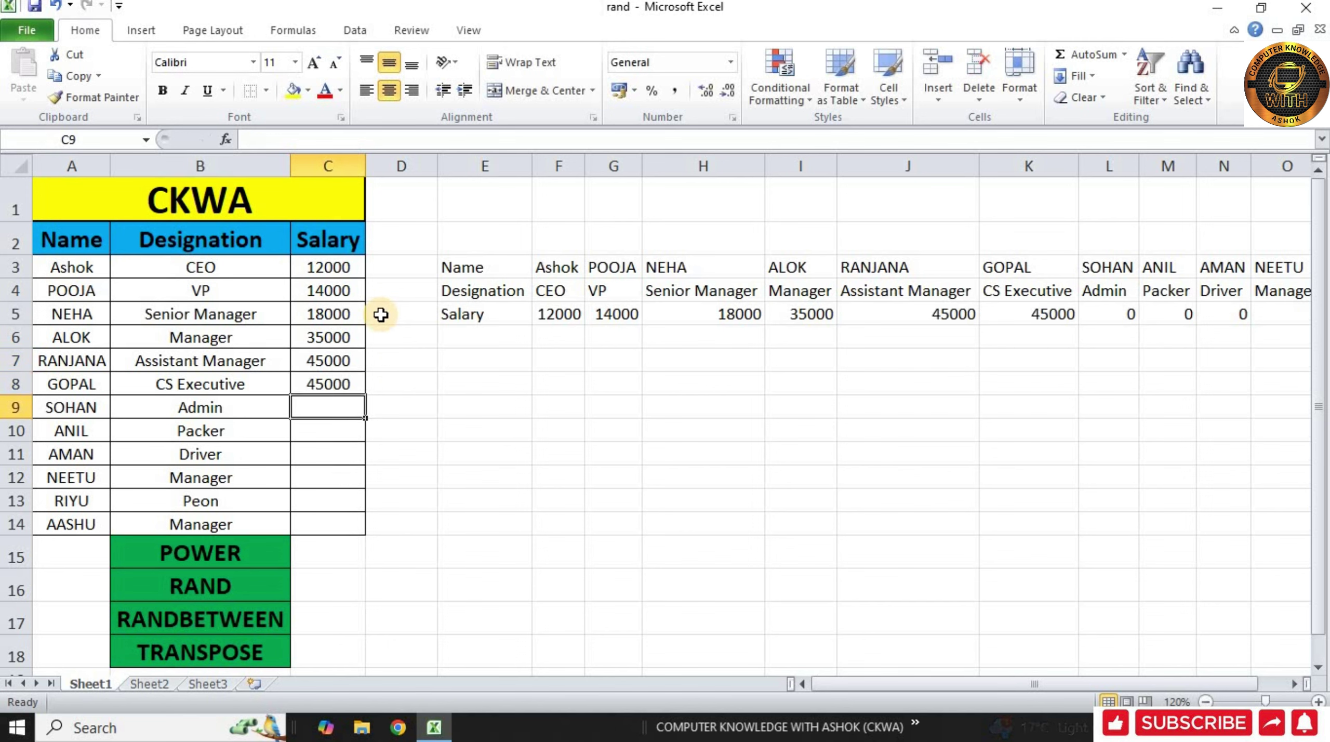
pyautogui.write('60000')
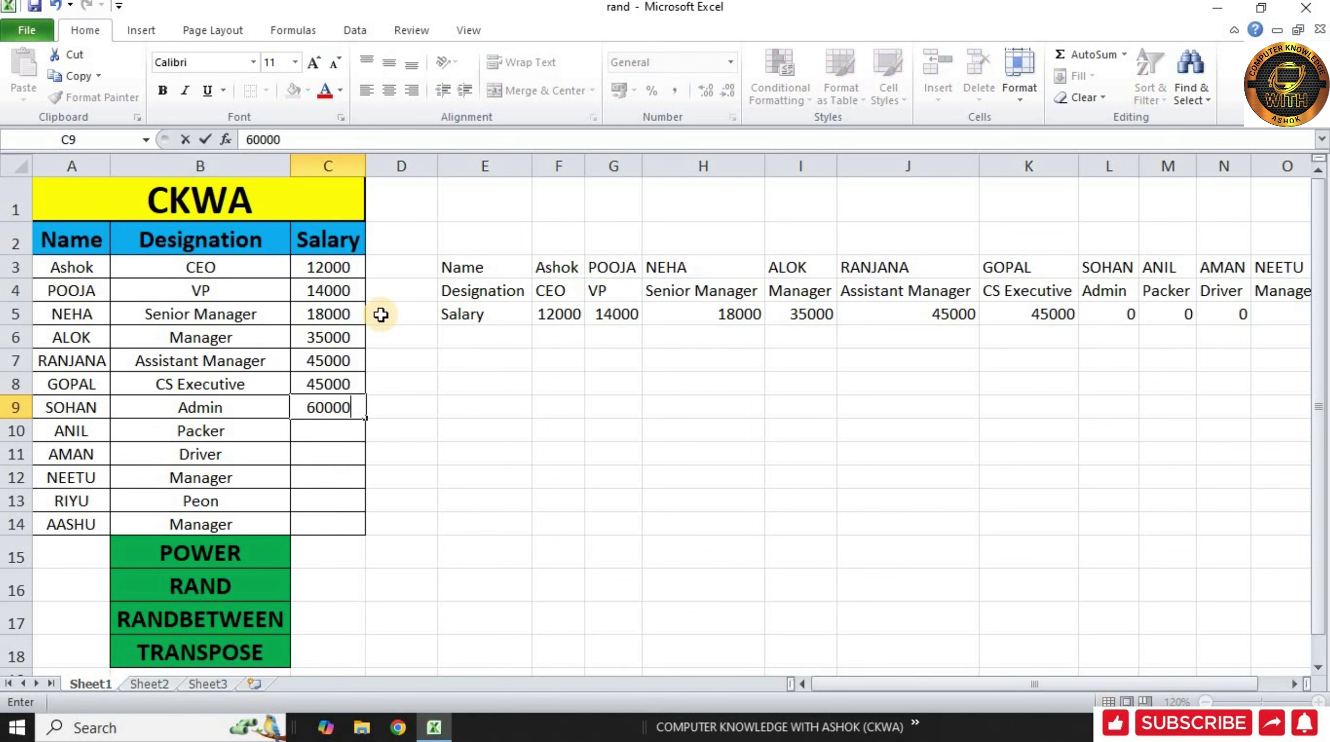
pyautogui.press('Return')
pyautogui.write('78000')
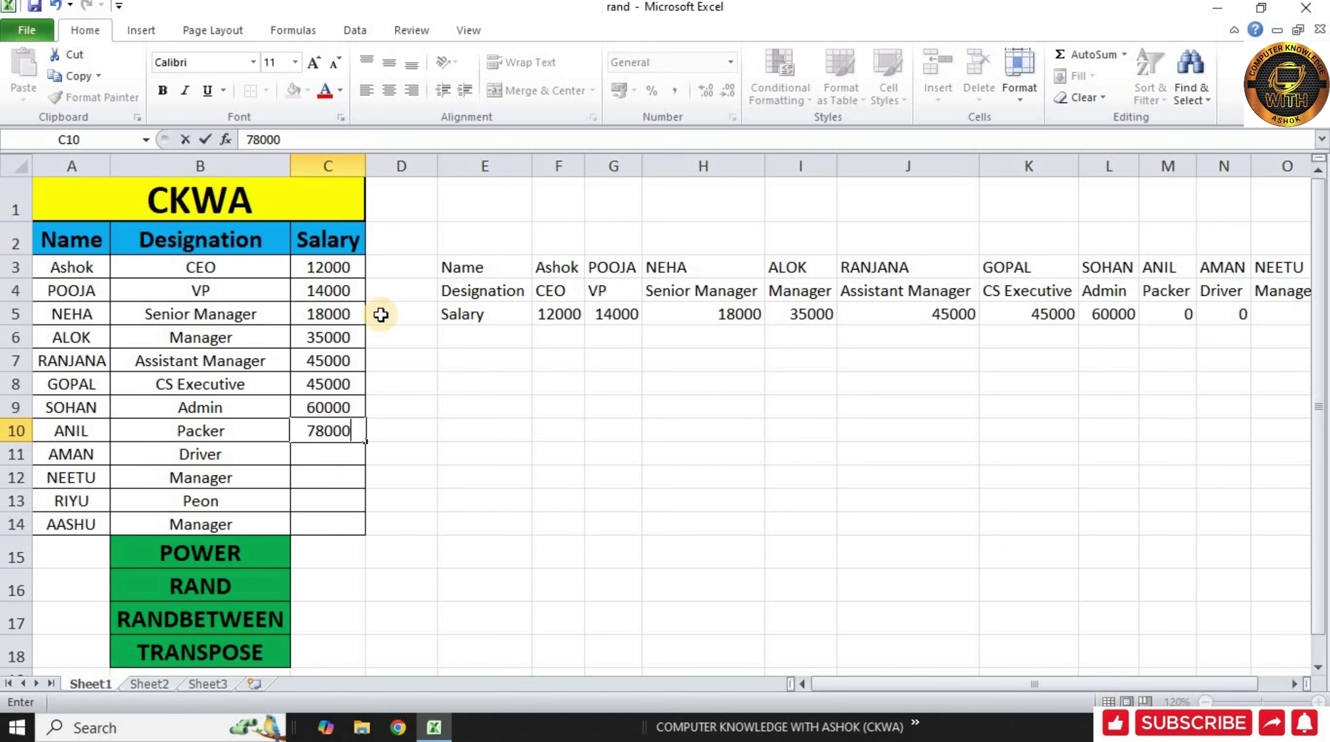
pyautogui.press('Return')
# Step: Enter the salary 65000 in C11 and 145000 in each of the cells C12 to C14
pyautogui.write('65000')
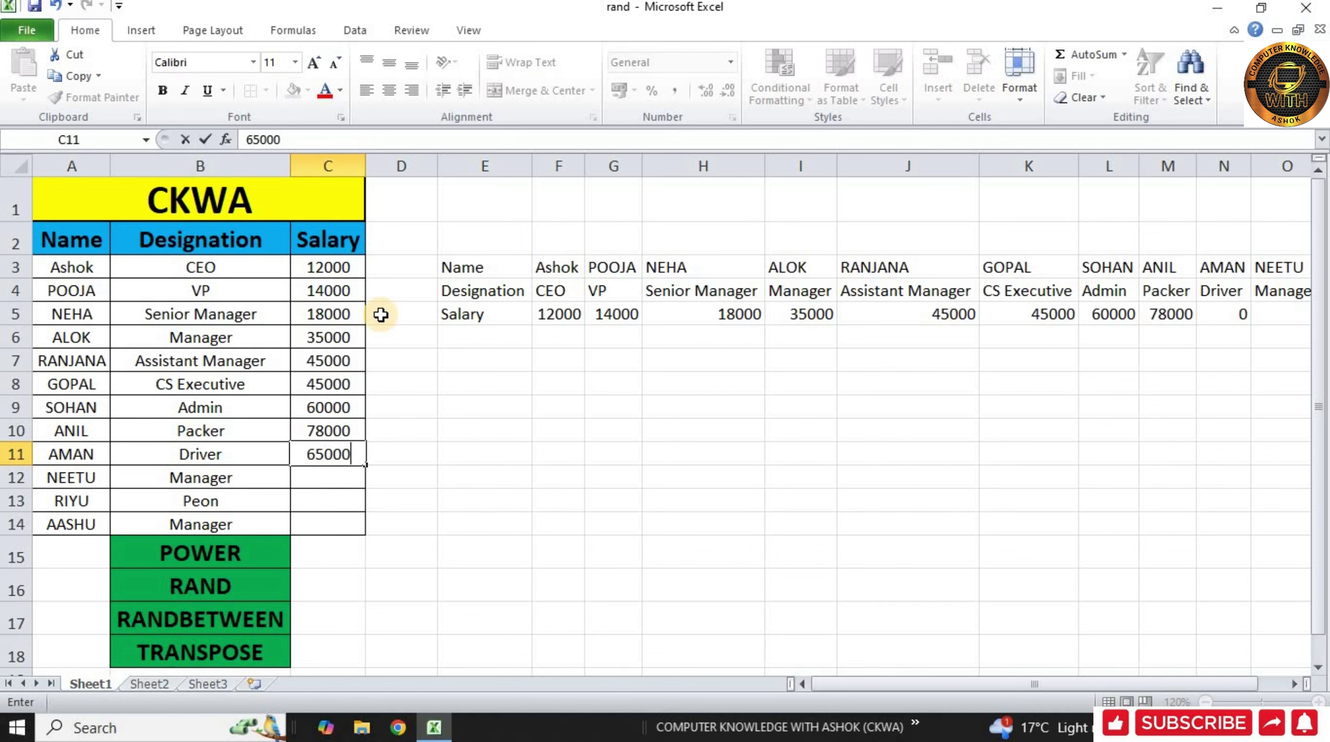
pyautogui.press('Return')
pyautogui.write('145000')
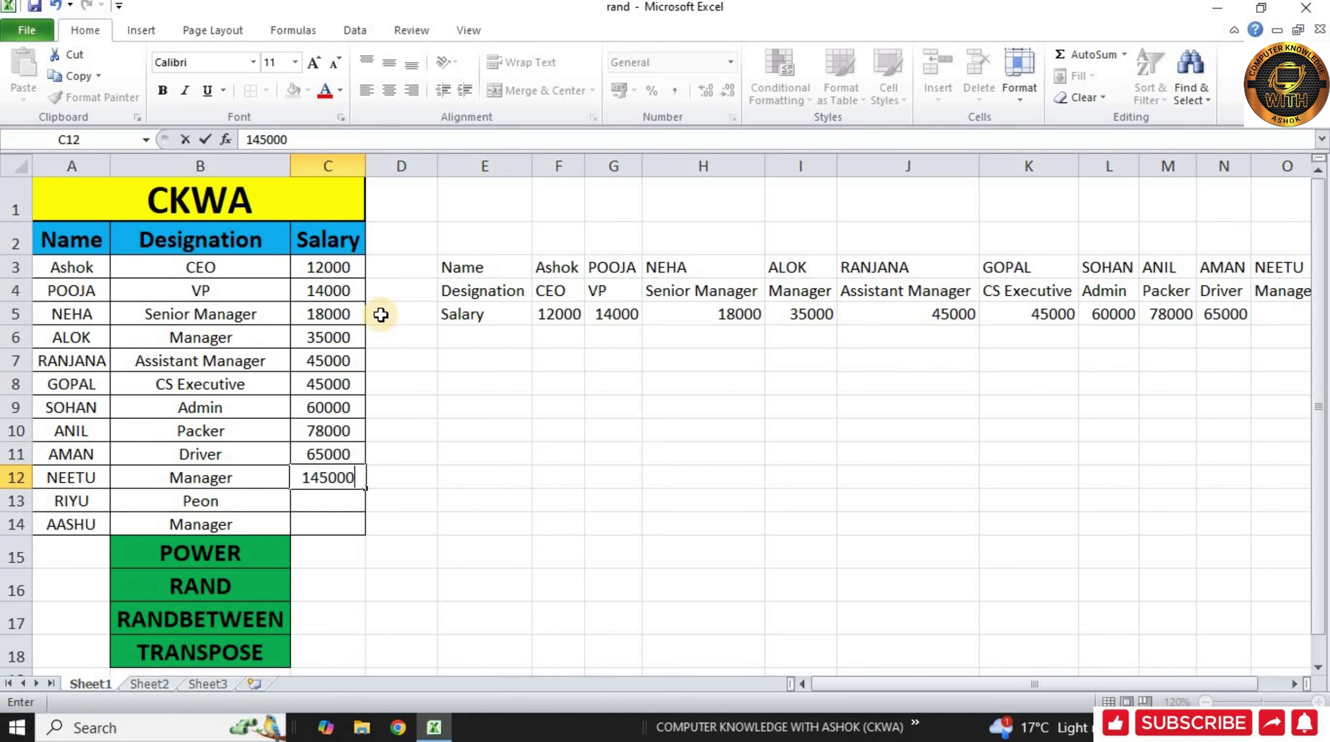
pyautogui.press('Return')
pyautogui.write('145000')
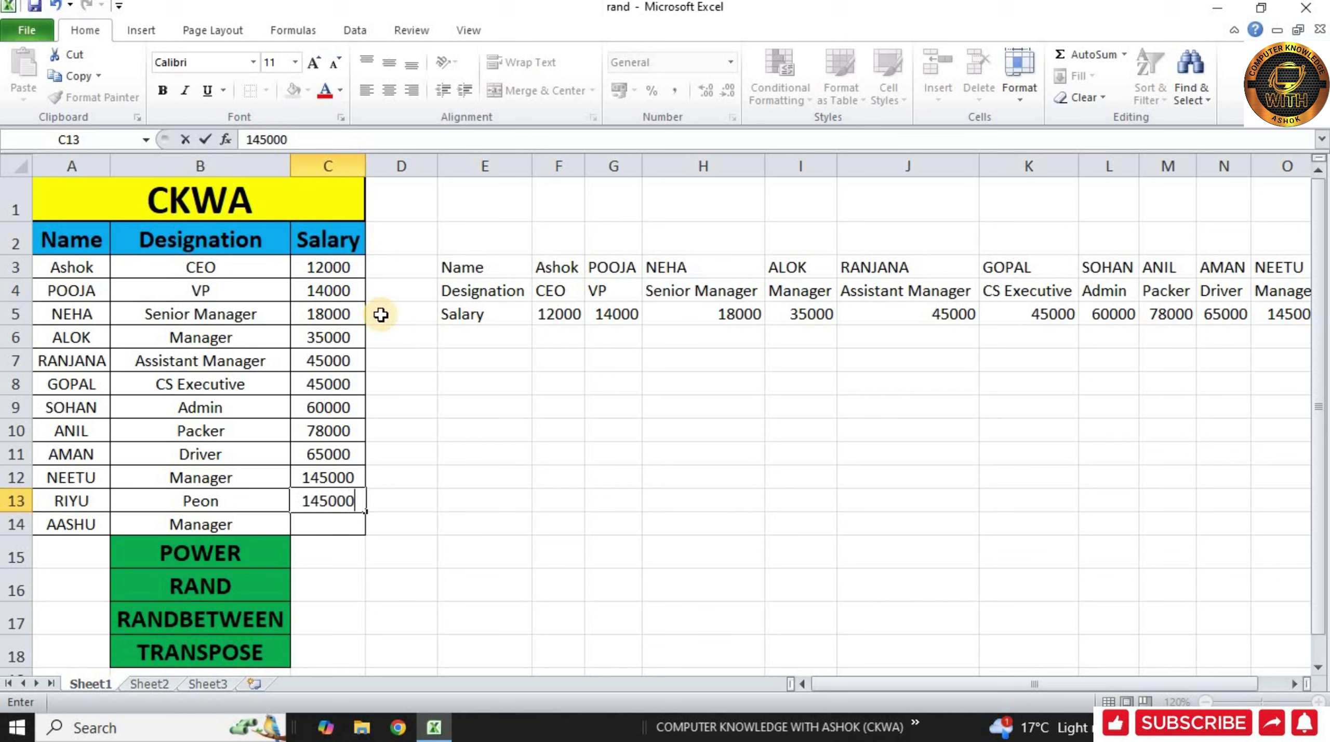
pyautogui.press('Return')
pyautogui.write('145000')
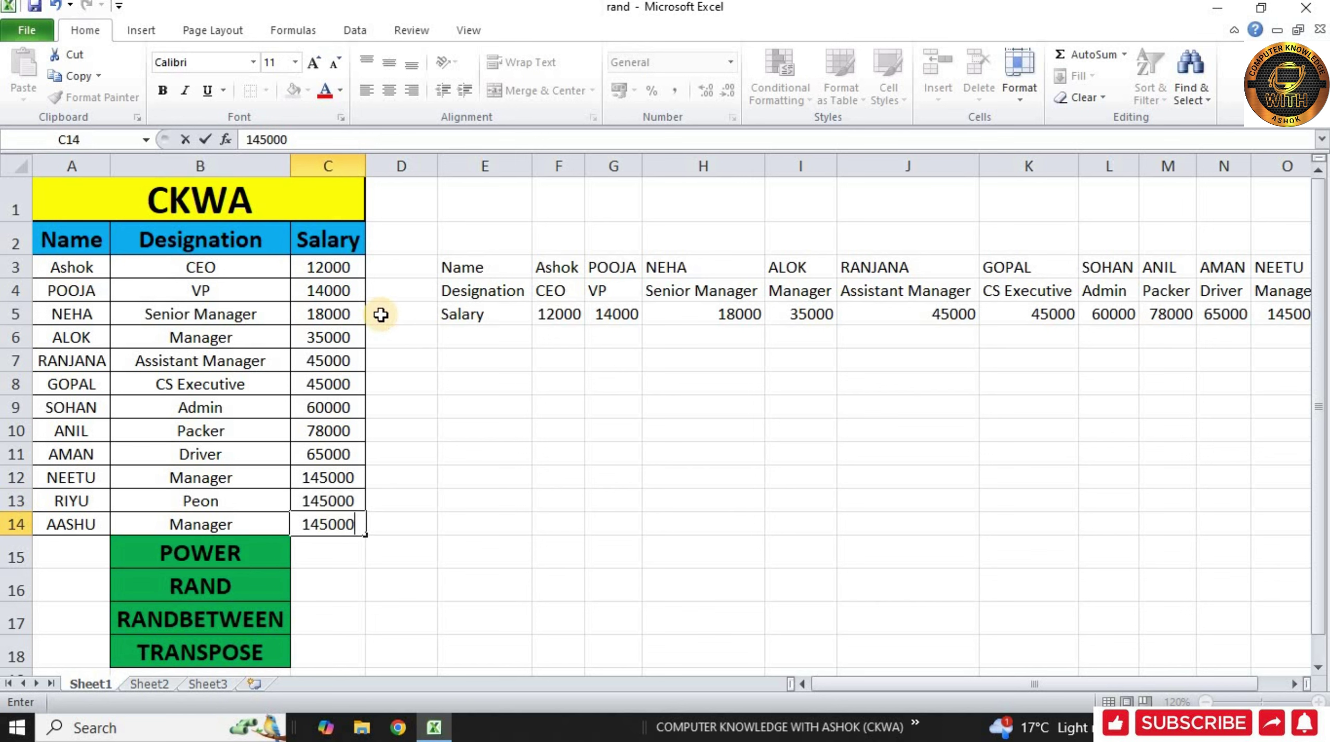
pyautogui.click(324, 312)
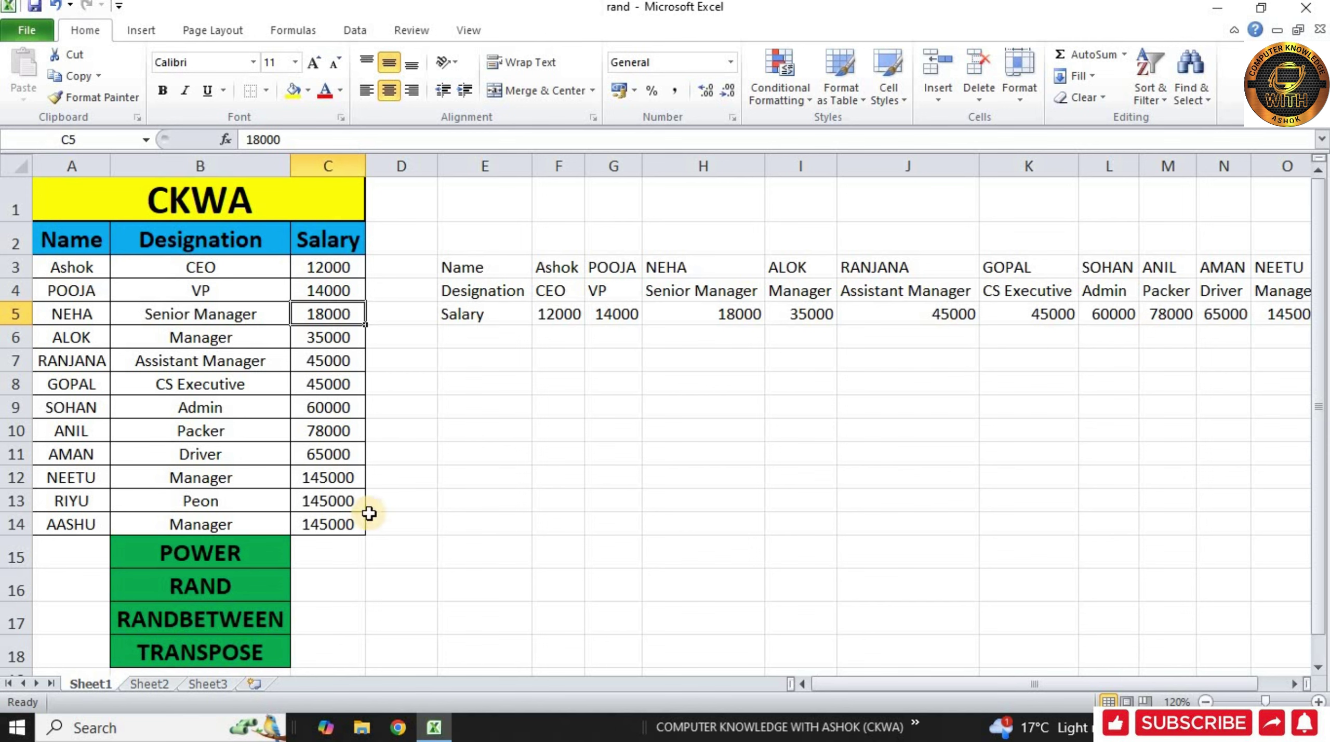
# Step: Change the designation in cell B6 of the source table to Admin
pyautogui.press('Down')
pyautogui.press('Left')
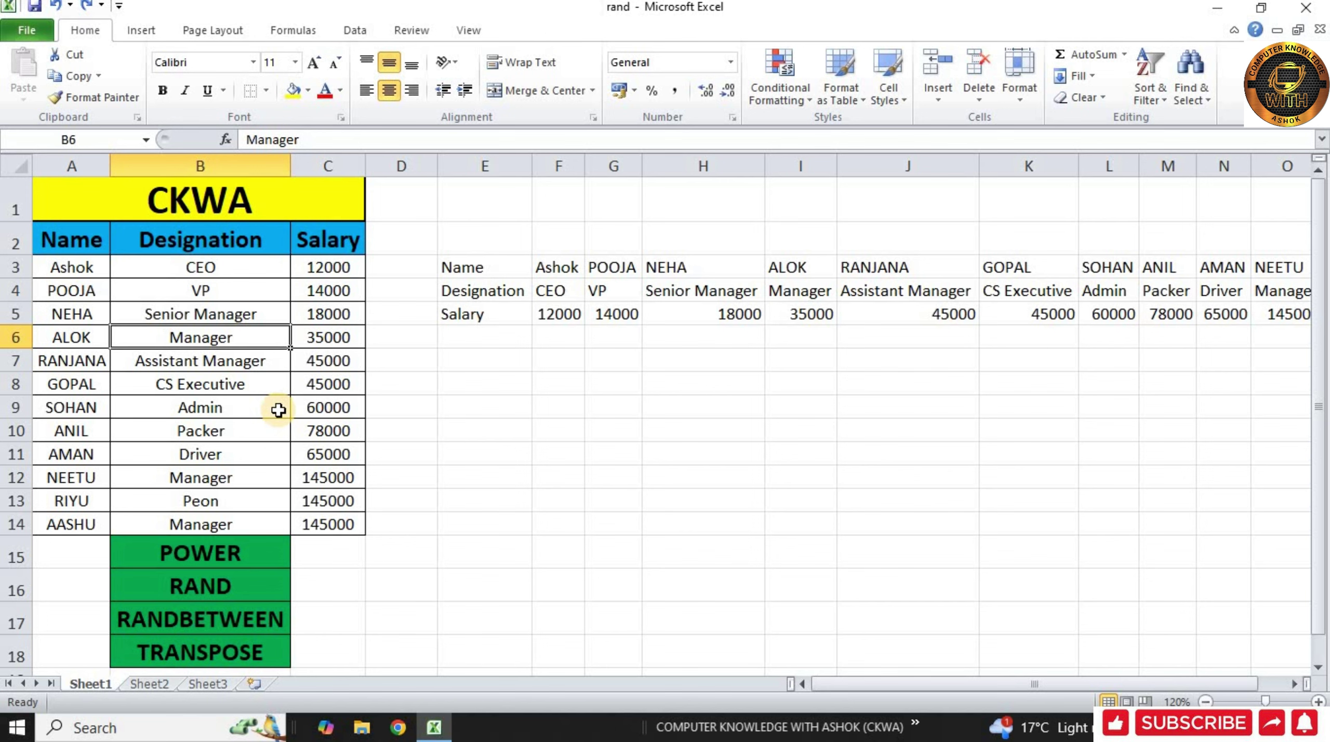
pyautogui.write('aD')
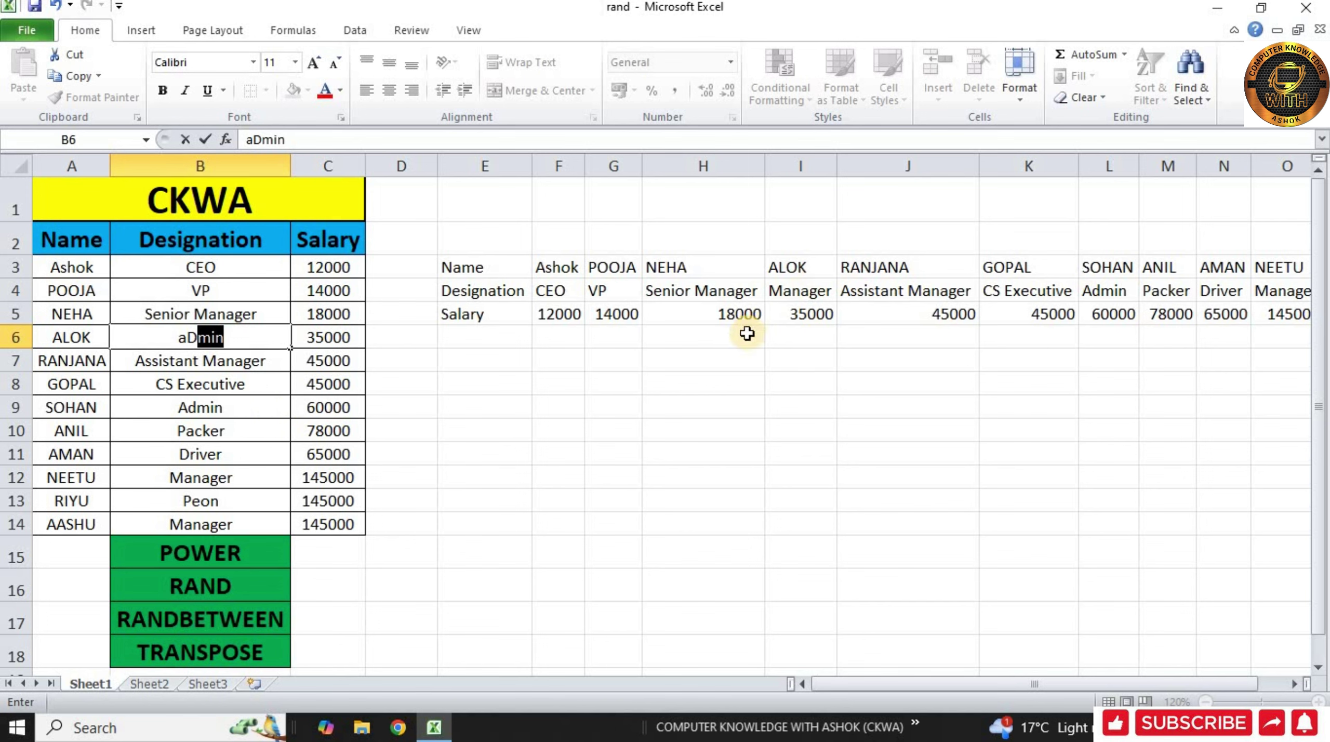
pyautogui.press('Tab')
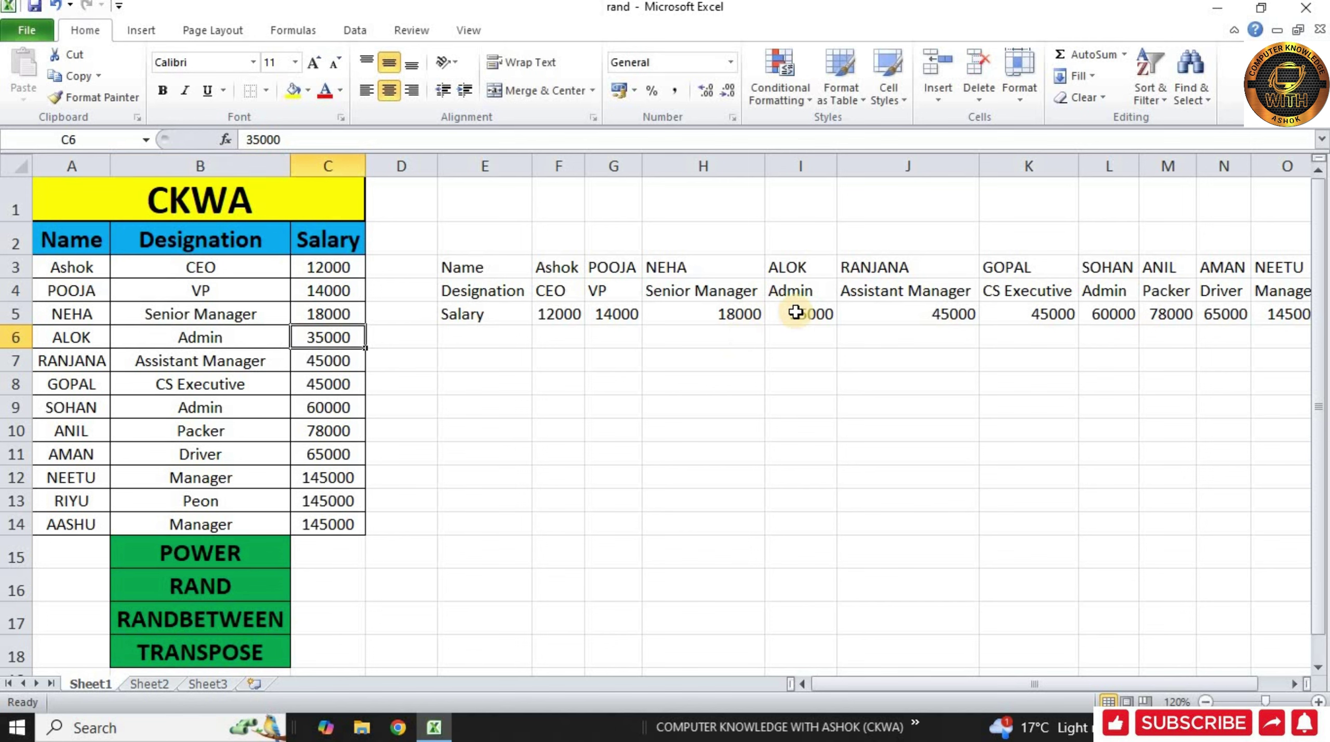
# Step: Replace the employee name in cell A6 of the source table with the same name as in A5
pyautogui.click(83, 337)
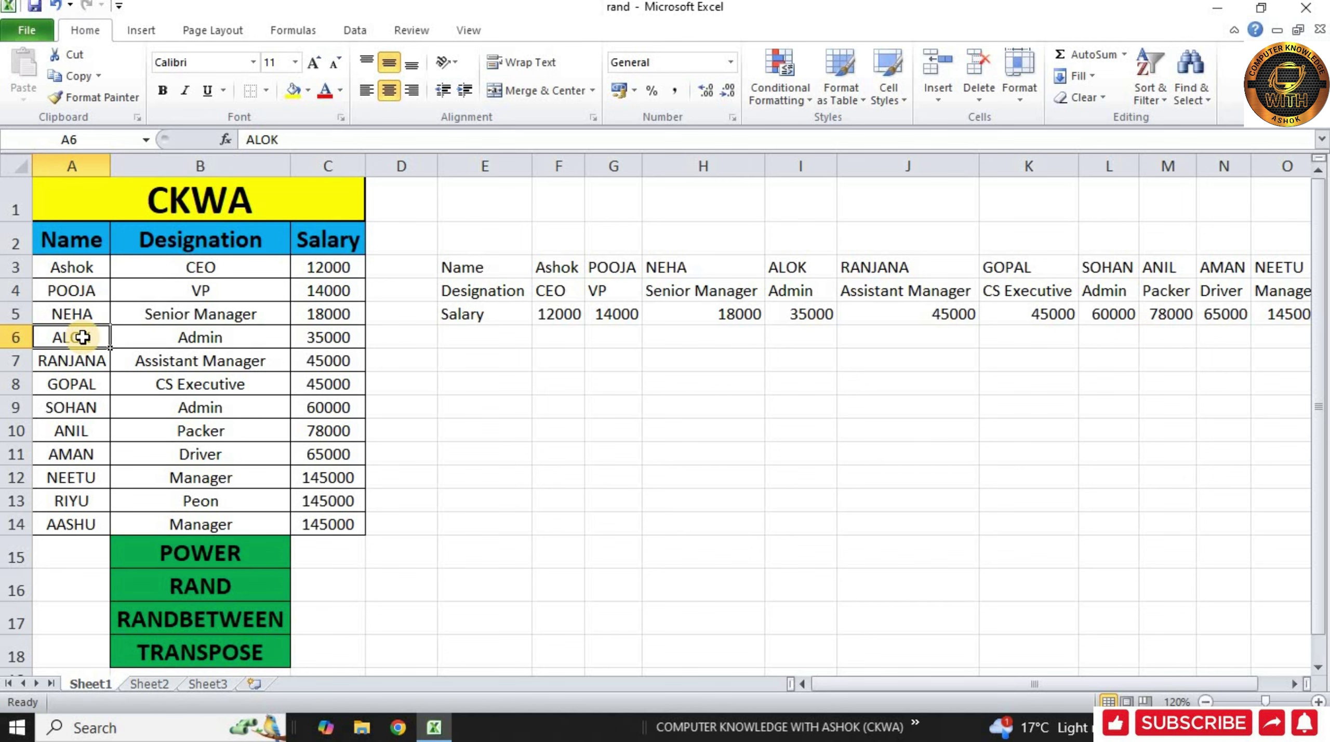
pyautogui.write('NEHA')
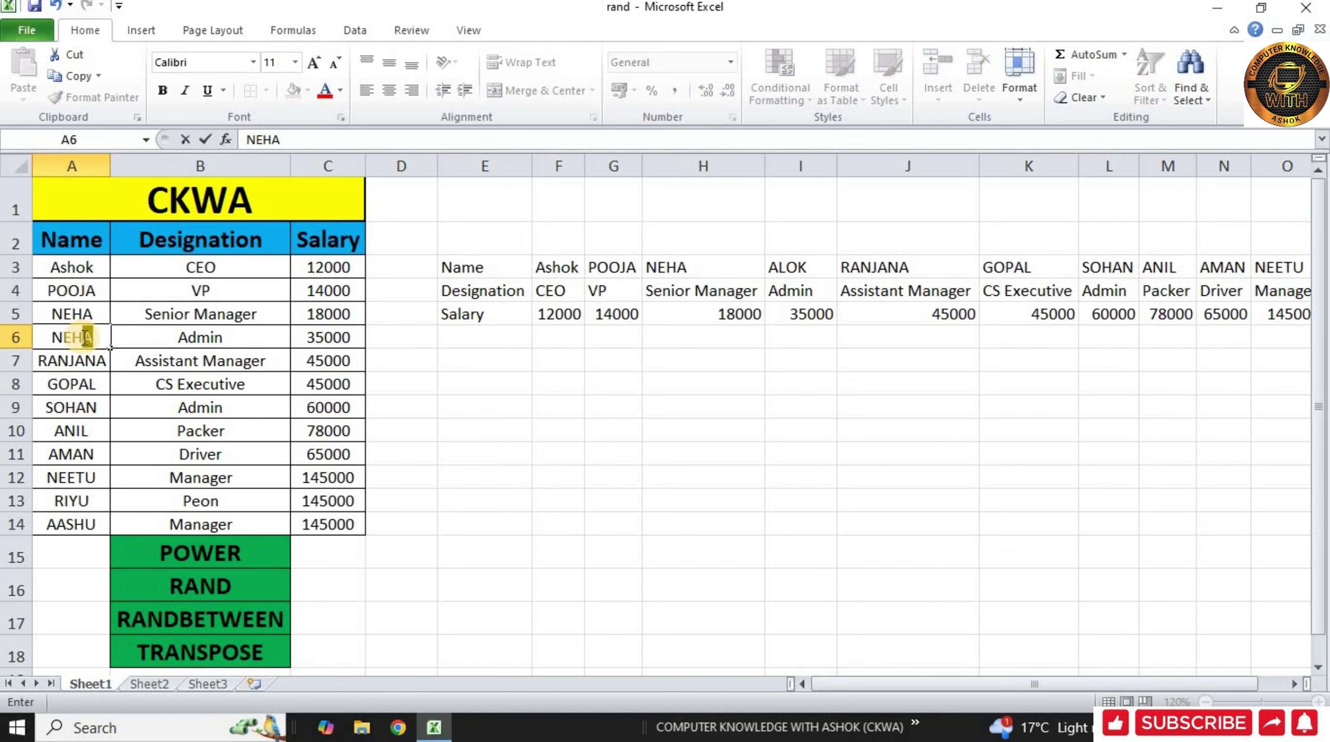
pyautogui.press('Tab')
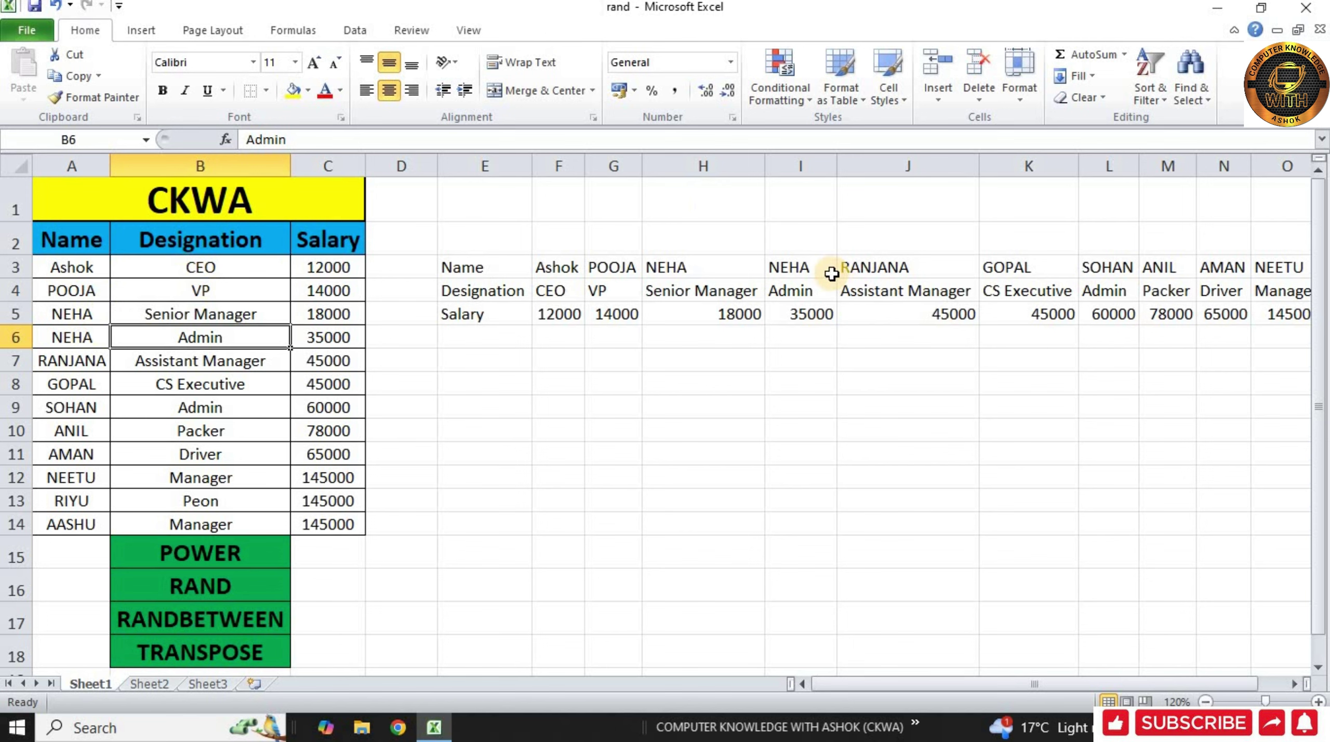
# Step: Copy the source table range A2:C14, including its header row
pyautogui.click(483, 360)
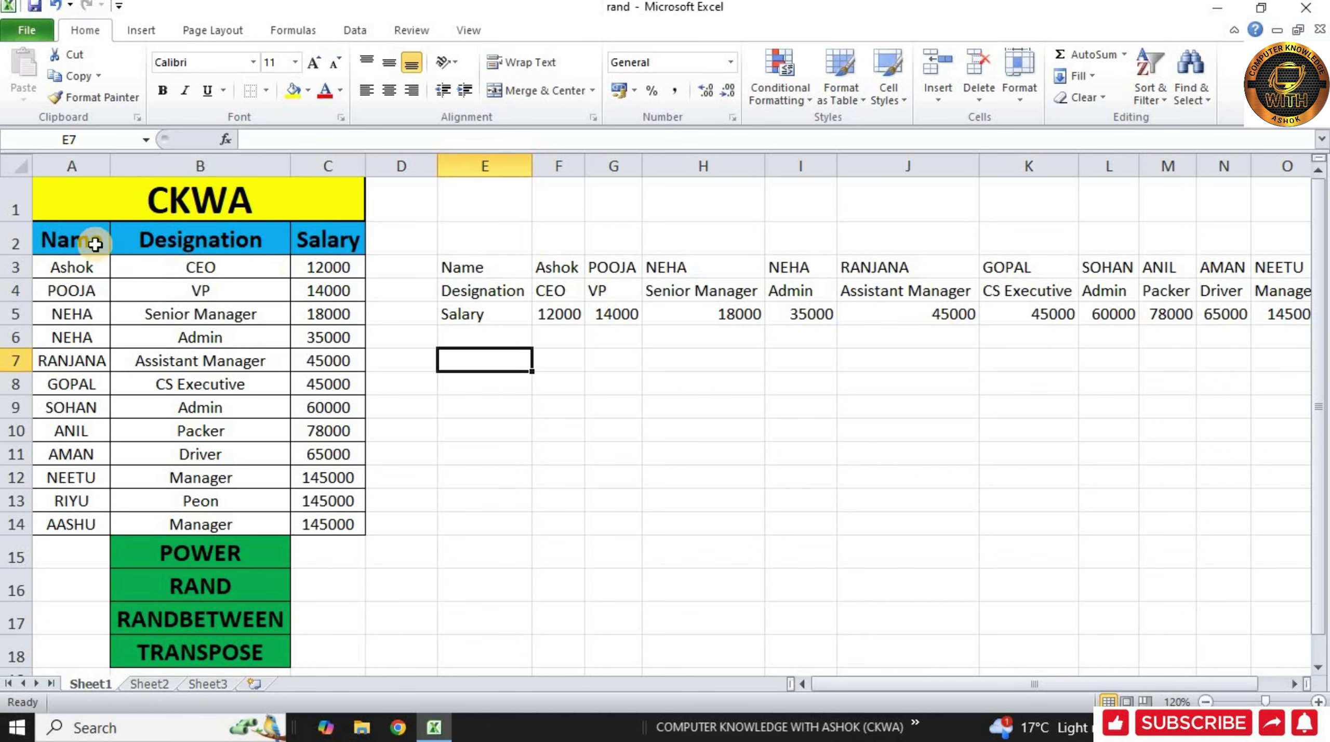
pyautogui.moveTo(70, 240); pyautogui.dragTo(323, 524)
pyautogui.rightClick(273, 351)
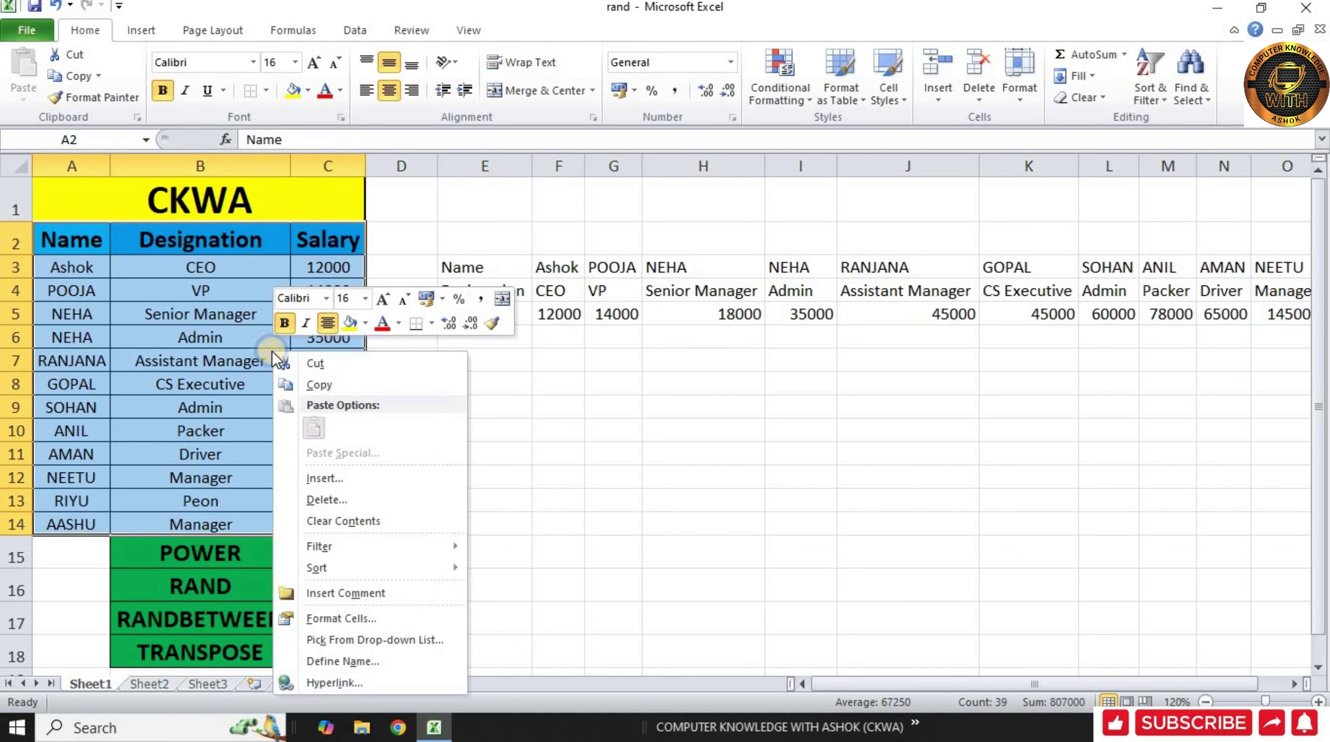
pyautogui.click(310, 384)
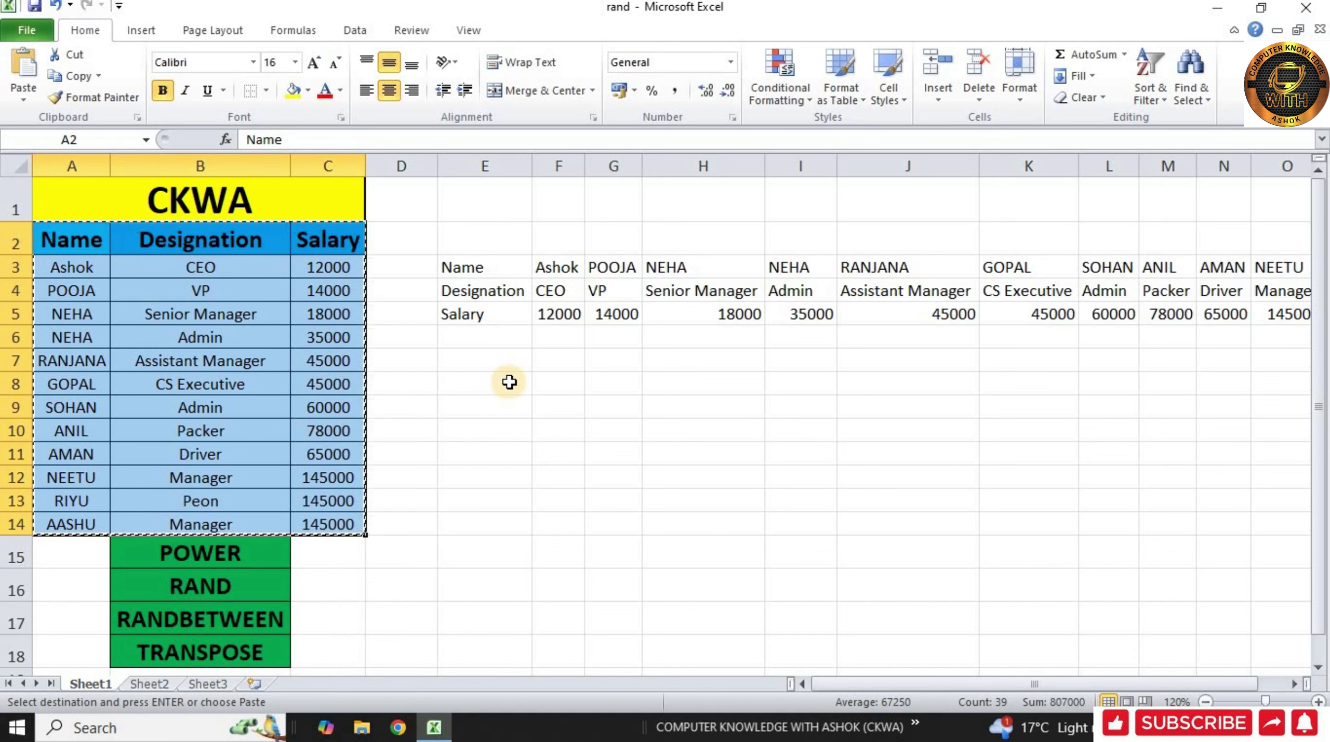
# Step: Paste the copied table at cell E7 through Paste Special with the Transpose option enabled
pyautogui.click(499, 362)
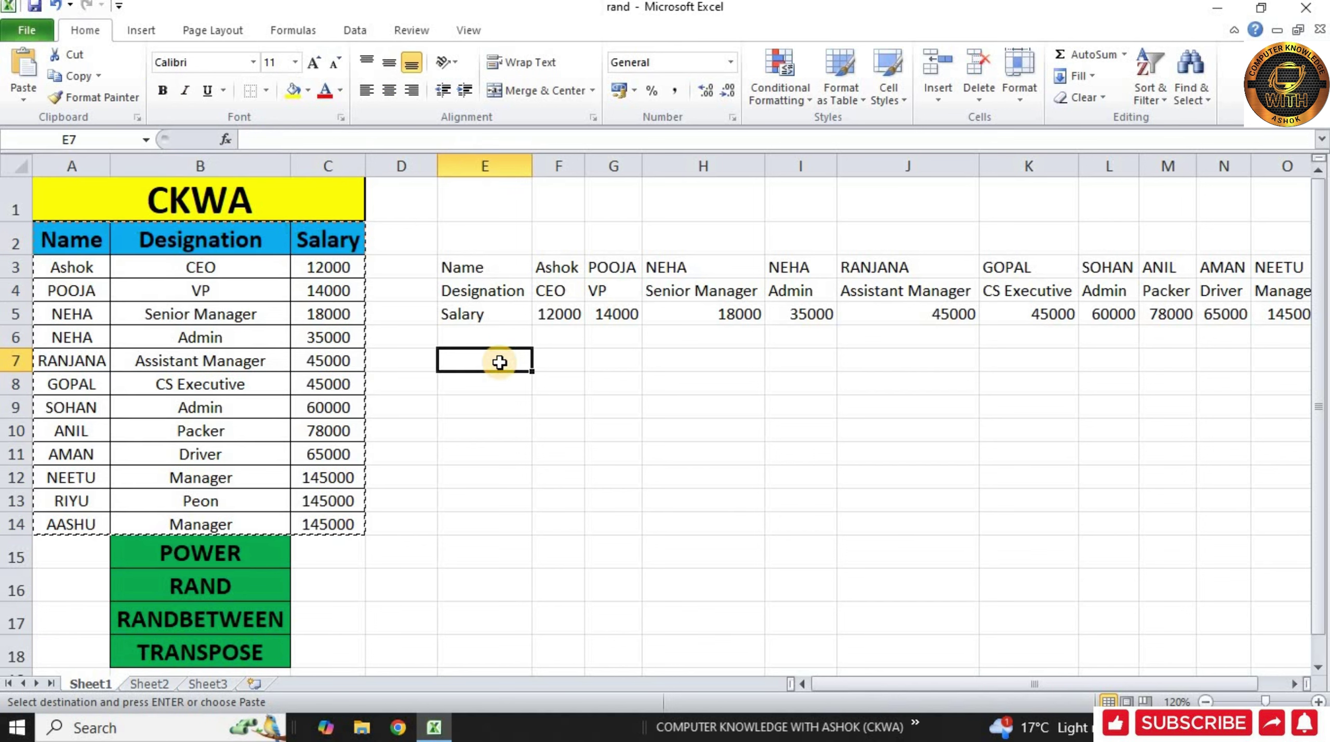
pyautogui.rightClick(500, 363)
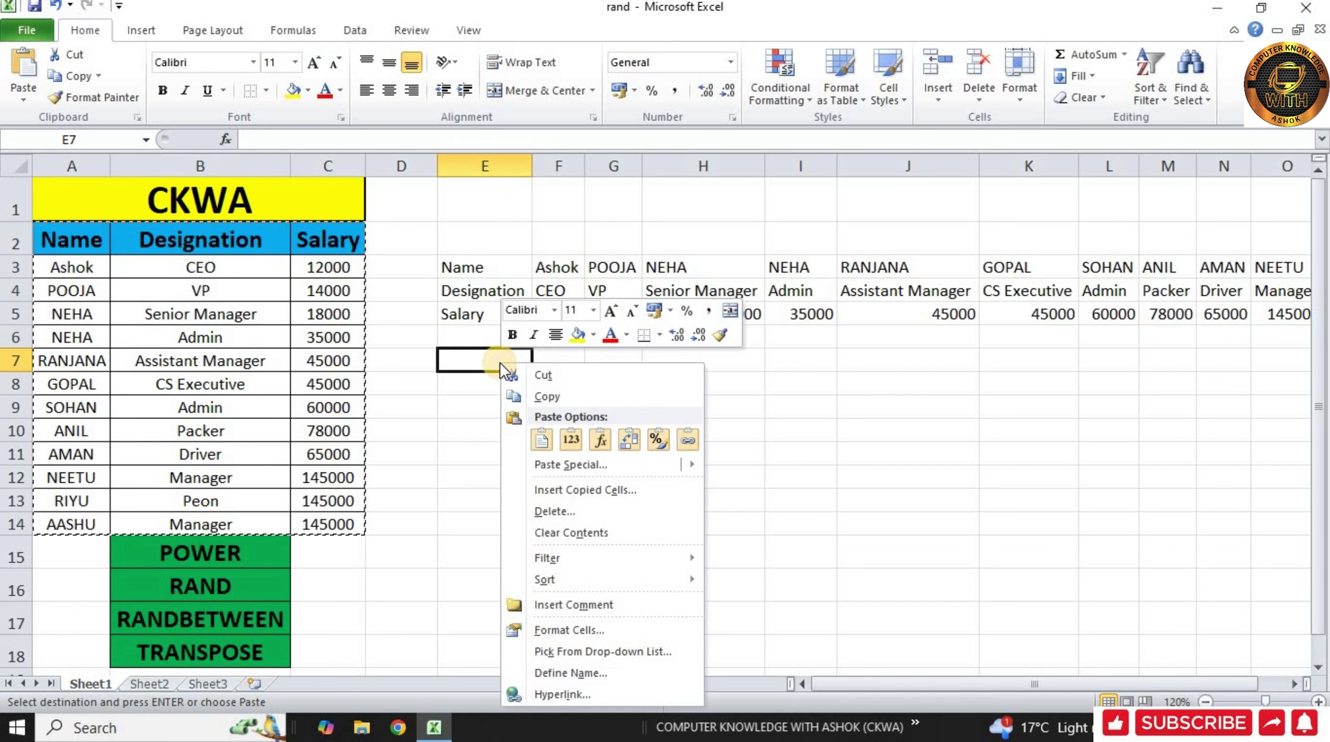
pyautogui.moveTo(560, 470)
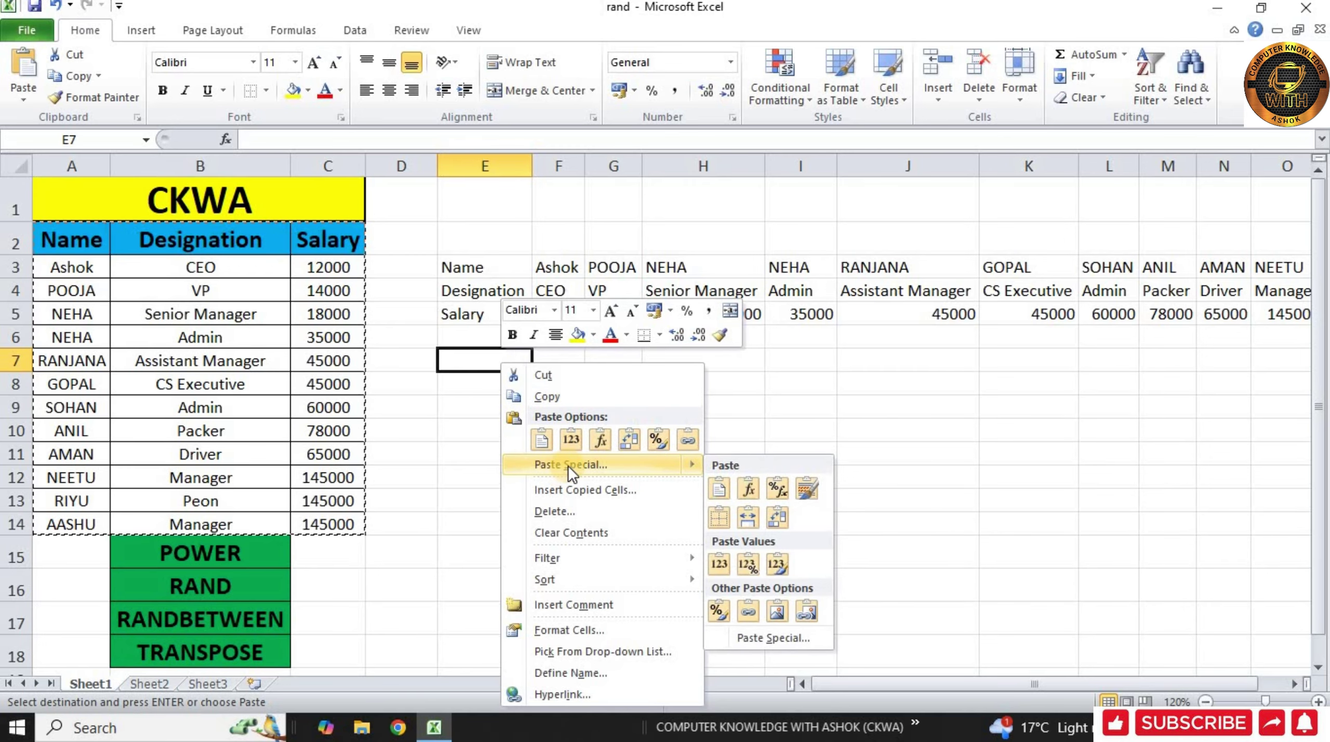
pyautogui.click(570, 465)
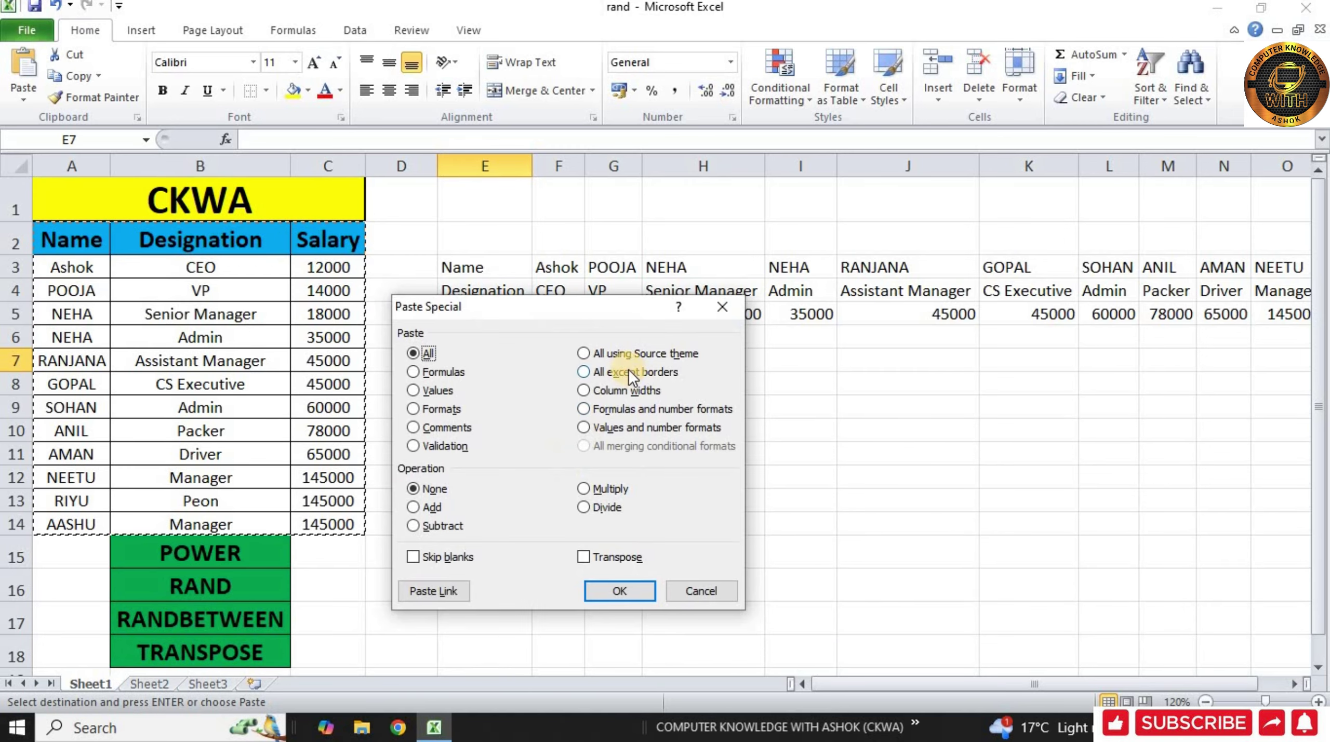
pyautogui.moveTo(582, 309); pyautogui.dragTo(301, 198)
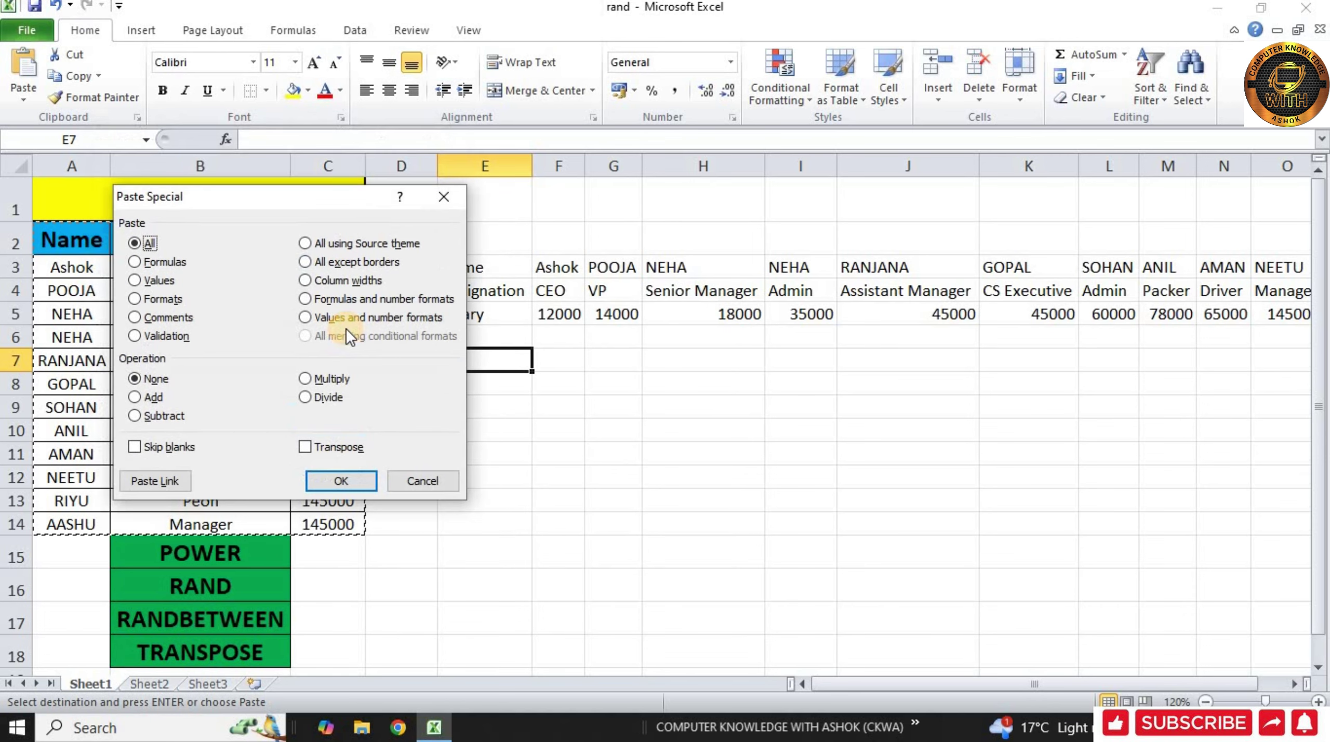
pyautogui.click(326, 446)
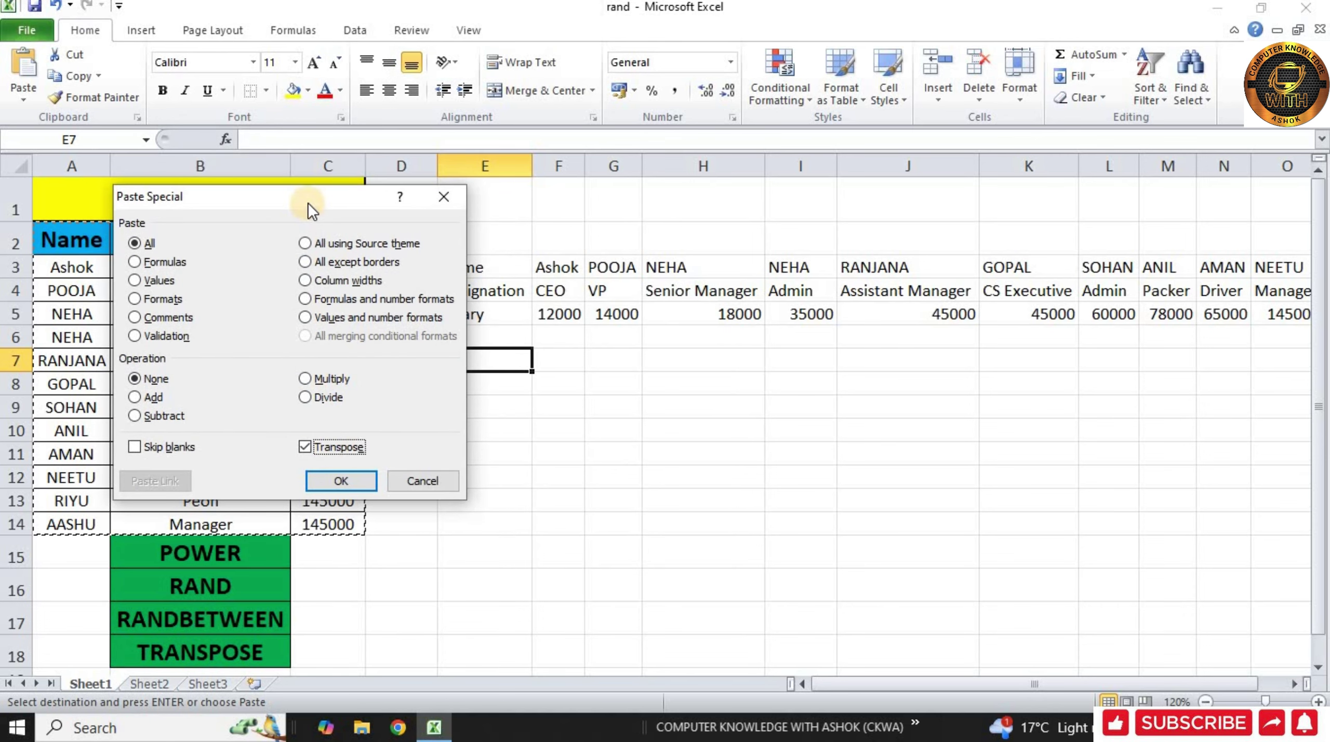
pyautogui.moveTo(308, 202); pyautogui.dragTo(257, 139)
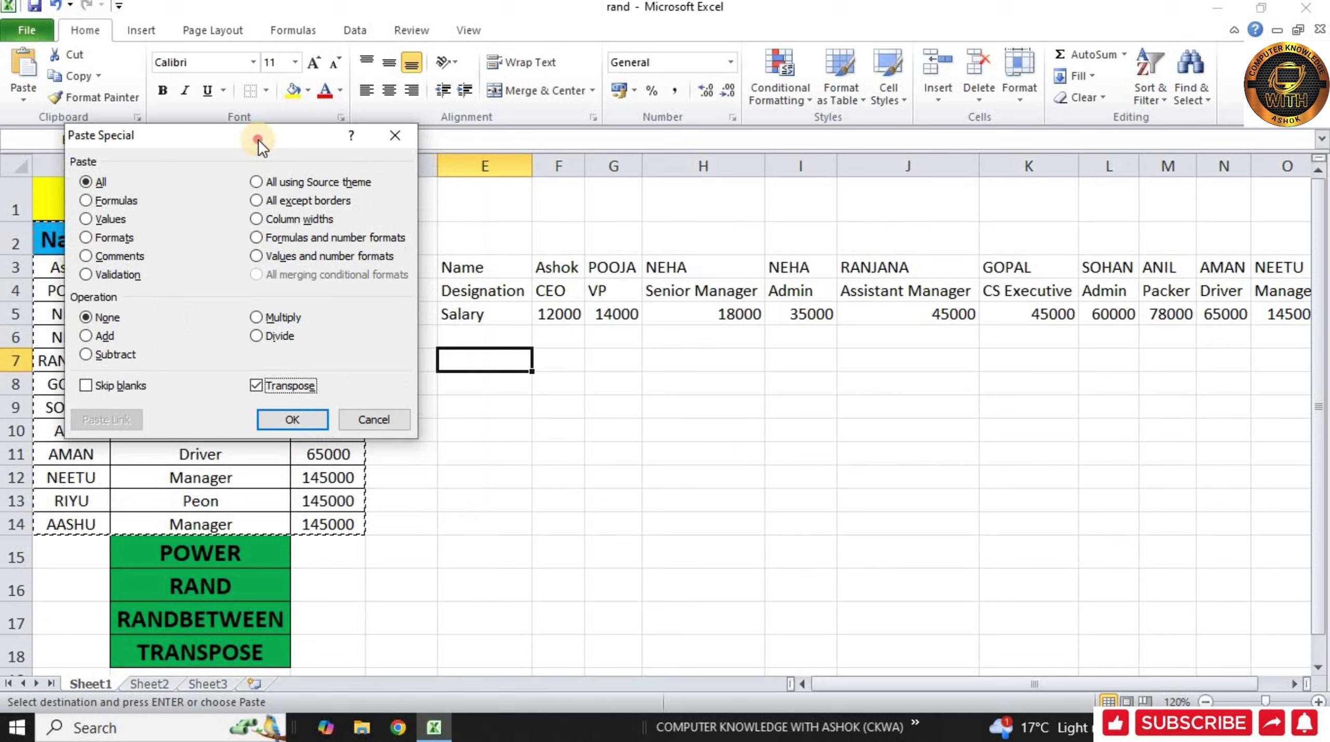
pyautogui.click(301, 418)
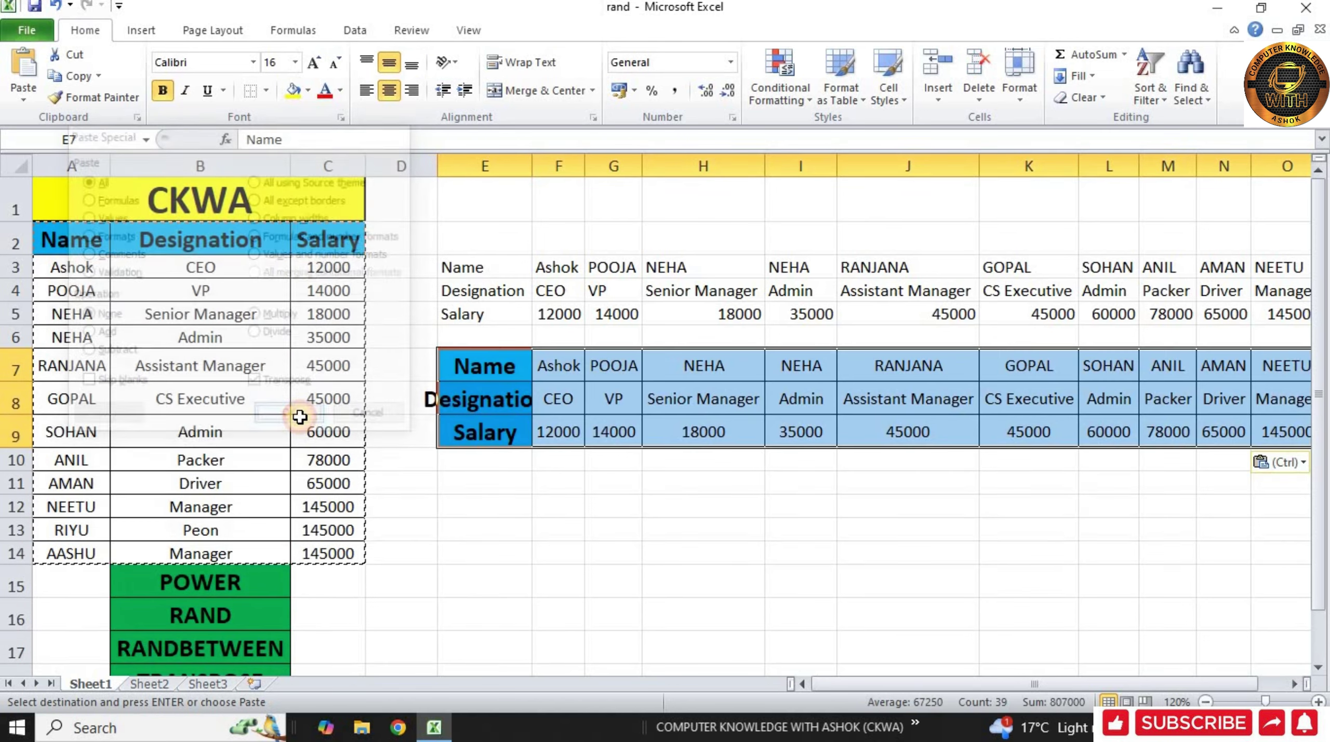
# Step: Auto-fit the width of column E to its headings and clear the copy selection around the source table
pyautogui.doubleClick(530, 169)
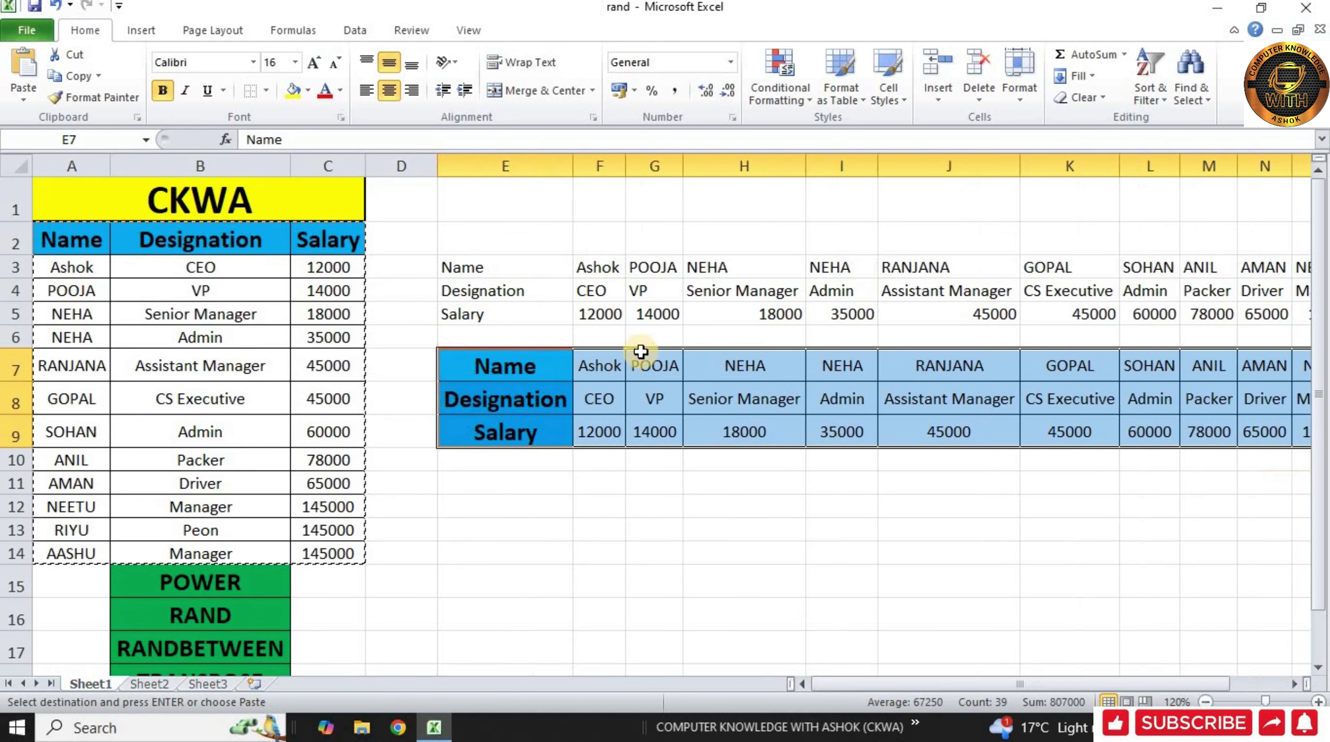
pyautogui.click(774, 417)
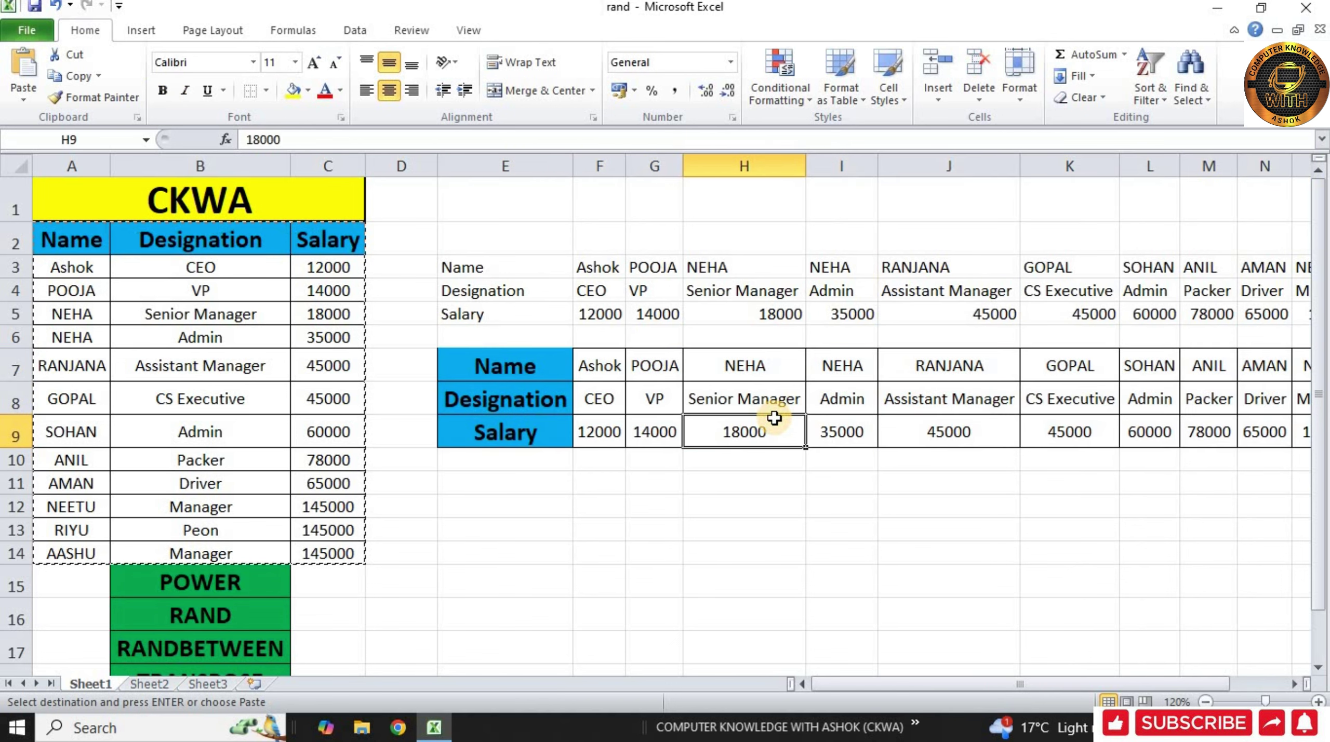
pyautogui.press('Escape')
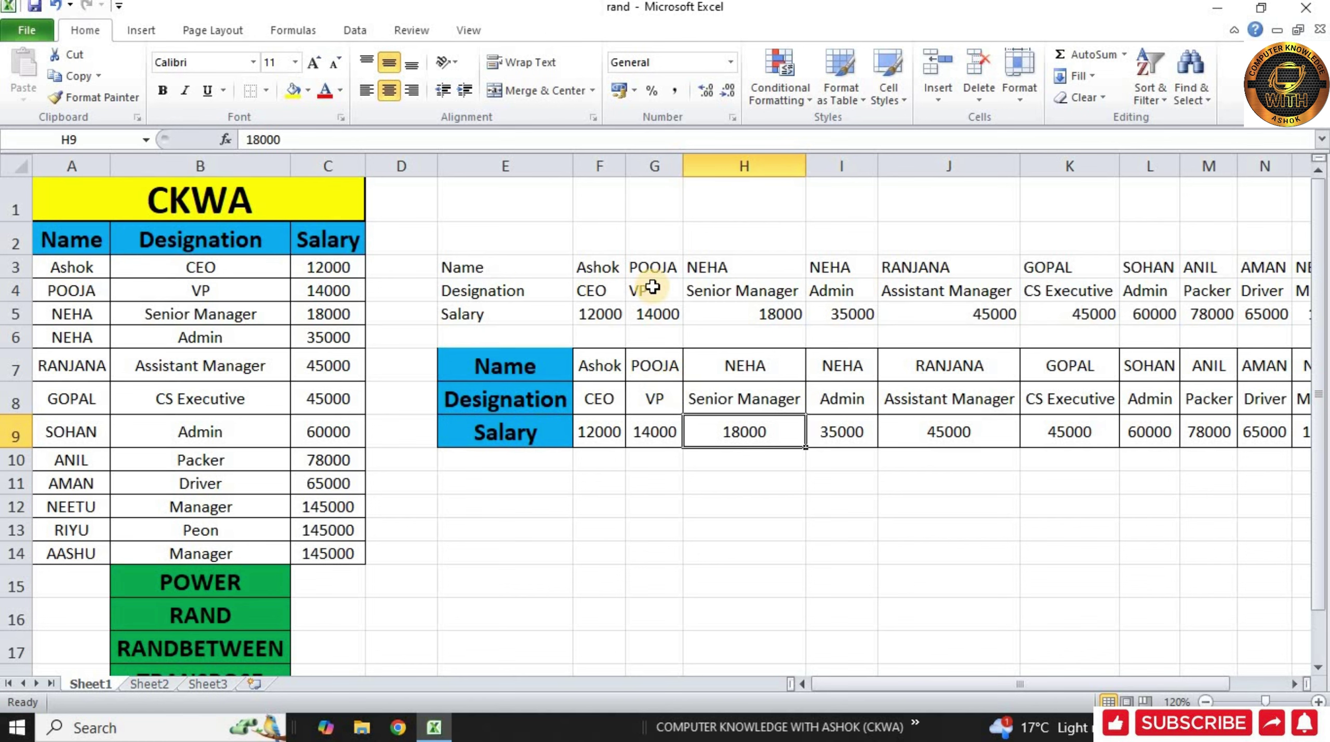
# Step: Compare the contents of cell G3 in the TRANSPOSE formula table with cell G7 in the pasted table
pyautogui.click(652, 265)
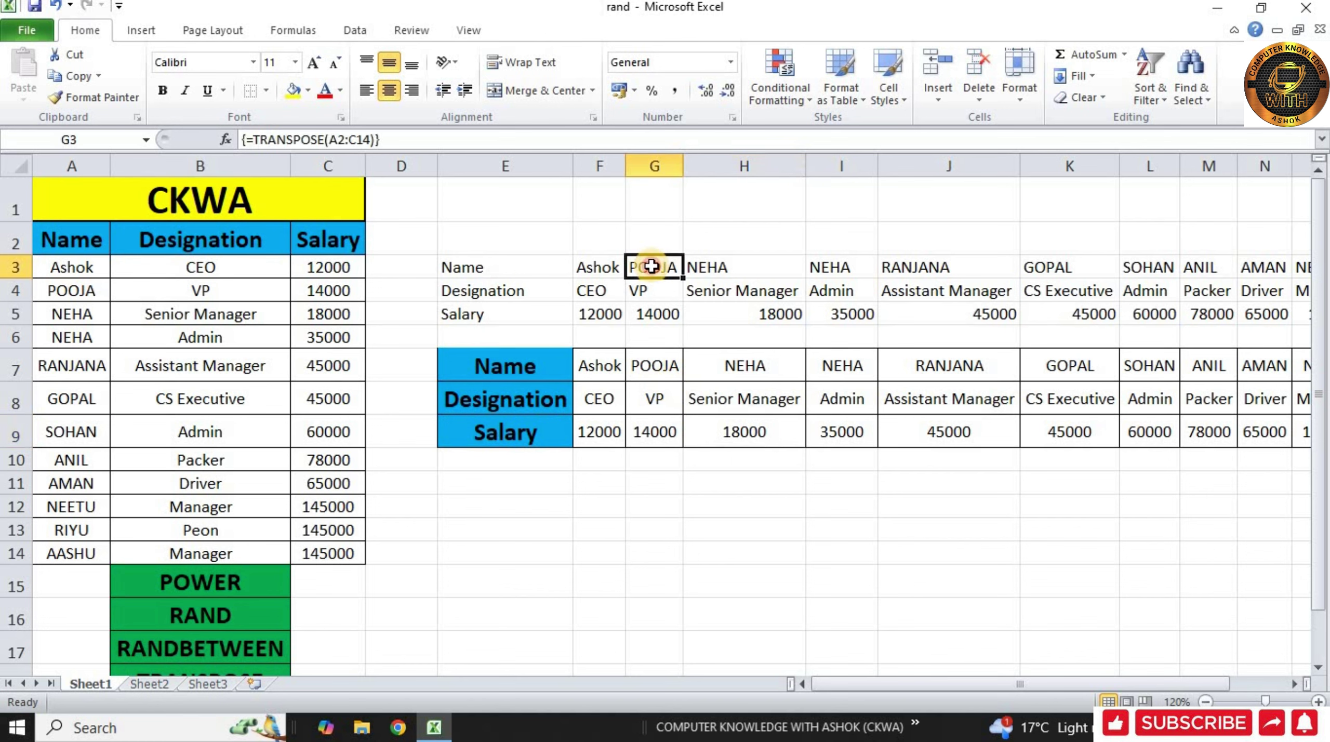
pyautogui.click(658, 364)
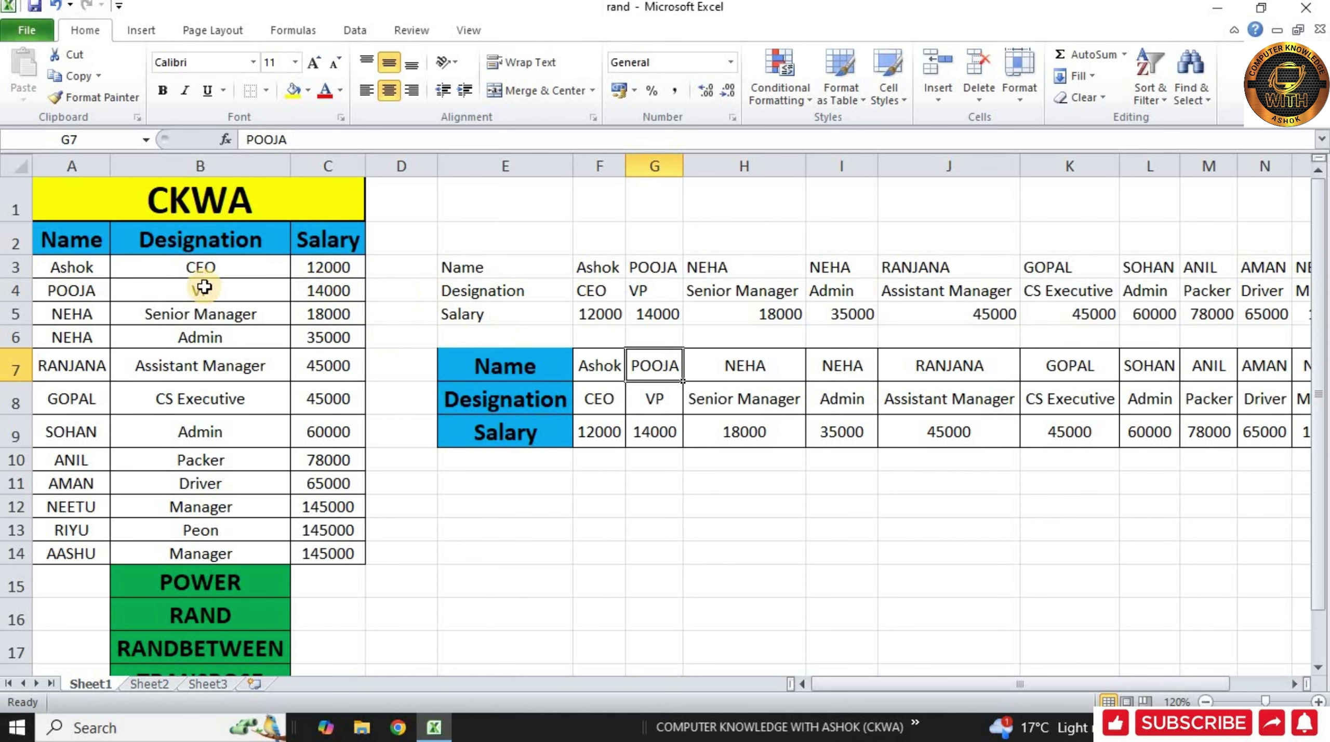
# Step: Set the salary in cell C3 of the source table to 200000 and widen column F slightly
pyautogui.click(315, 270)
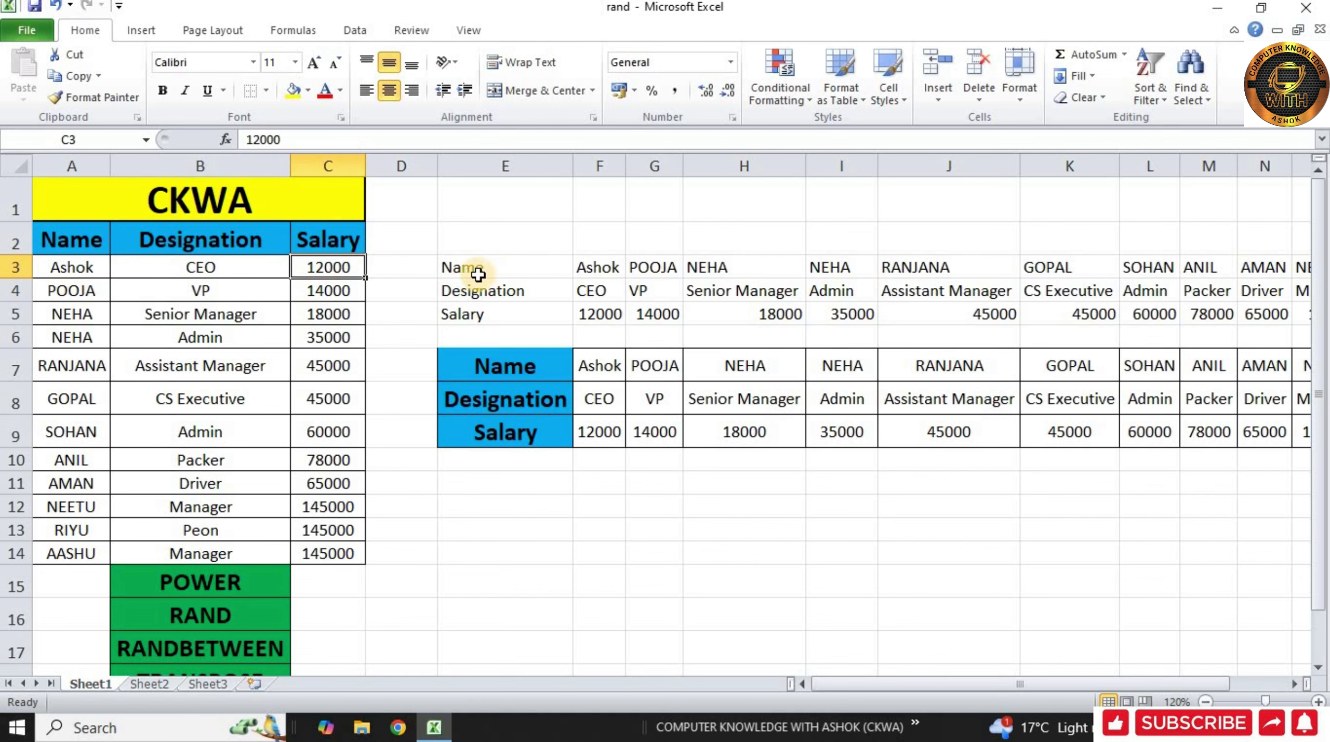
pyautogui.write('20000')
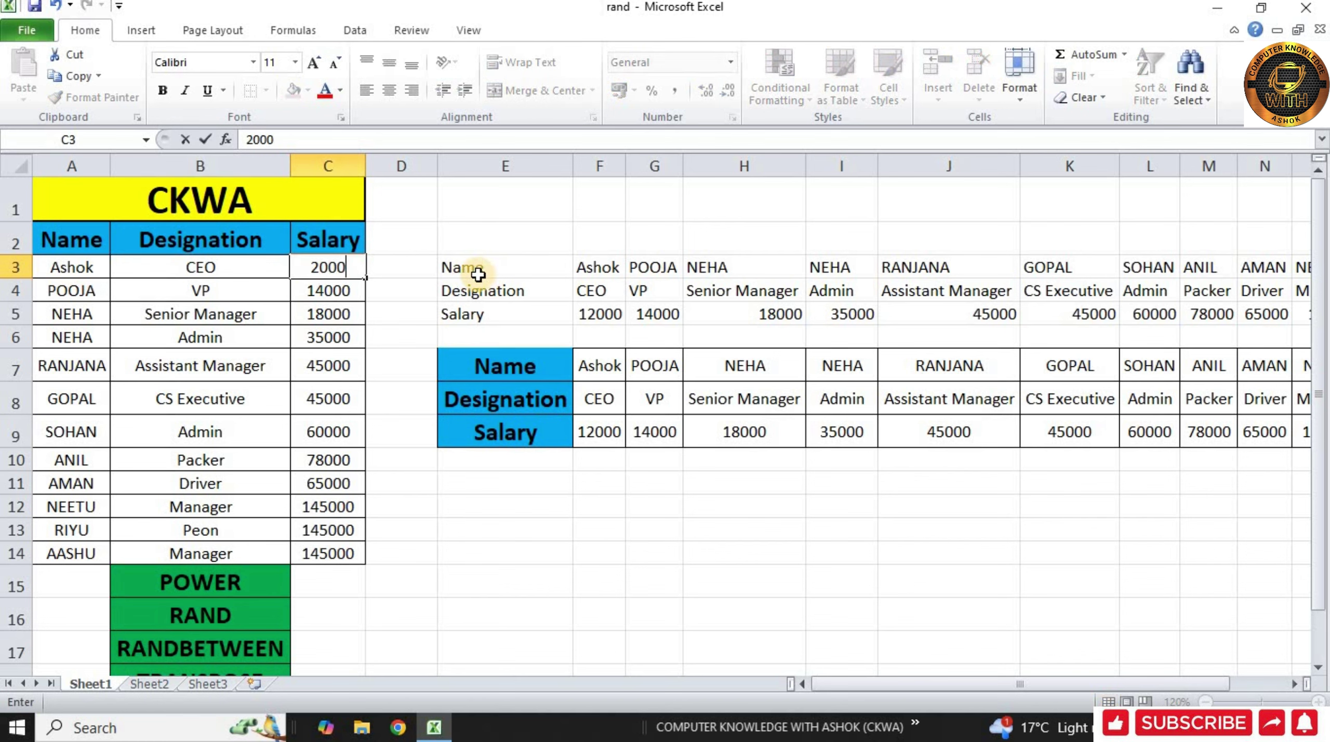
pyautogui.write('0')
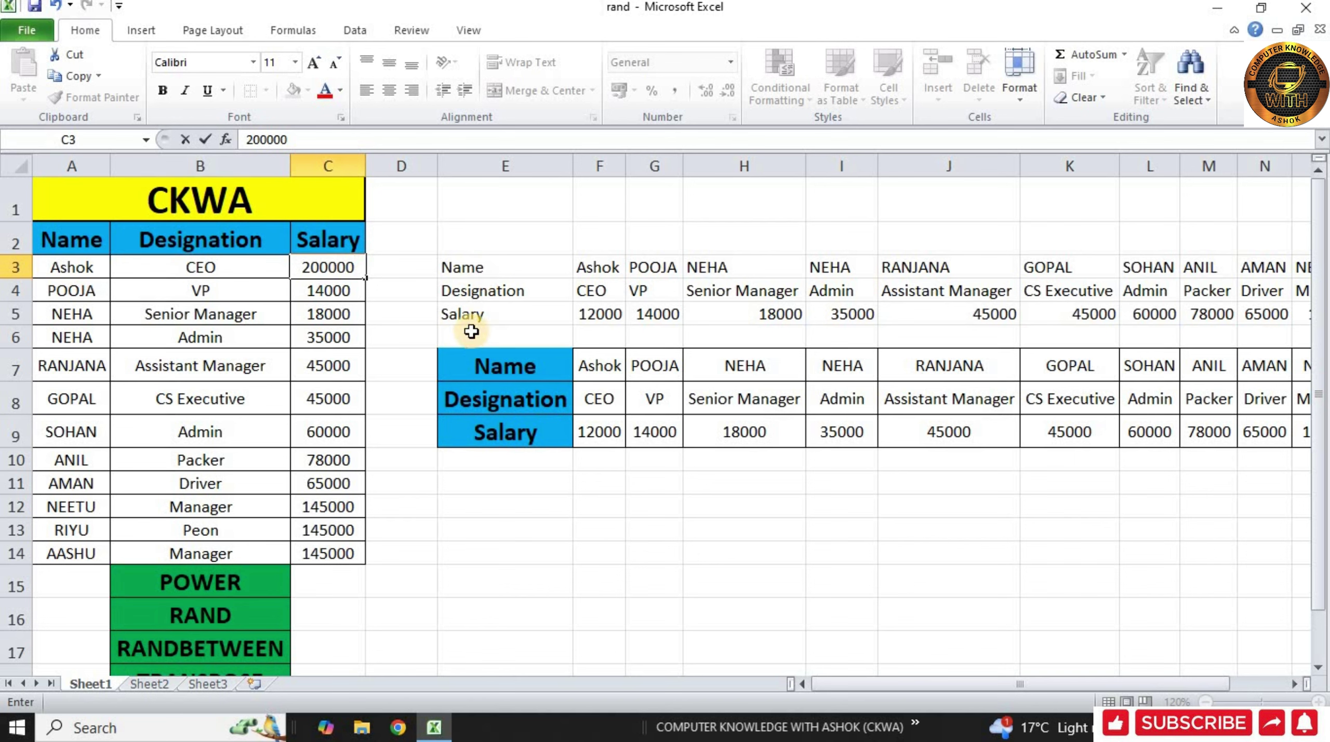
pyautogui.click(410, 310)
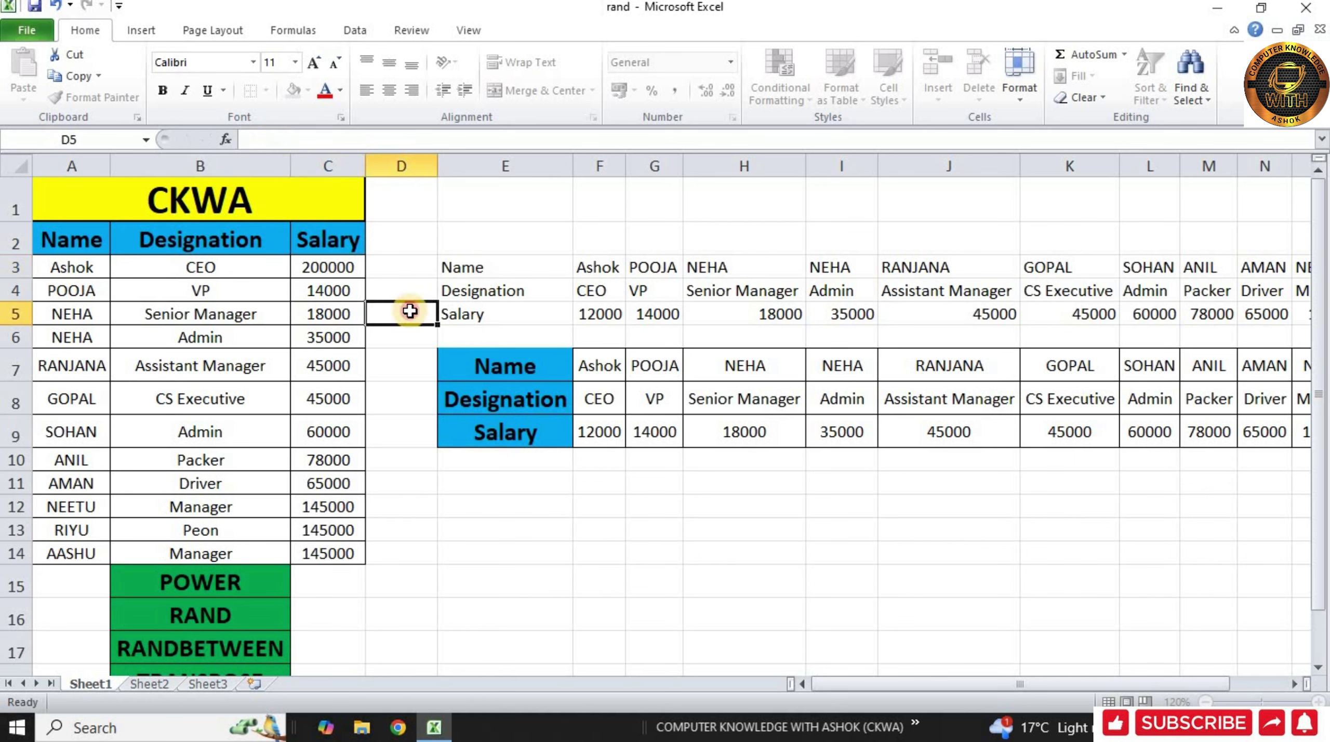
pyautogui.moveTo(625, 163); pyautogui.dragTo(635, 164)
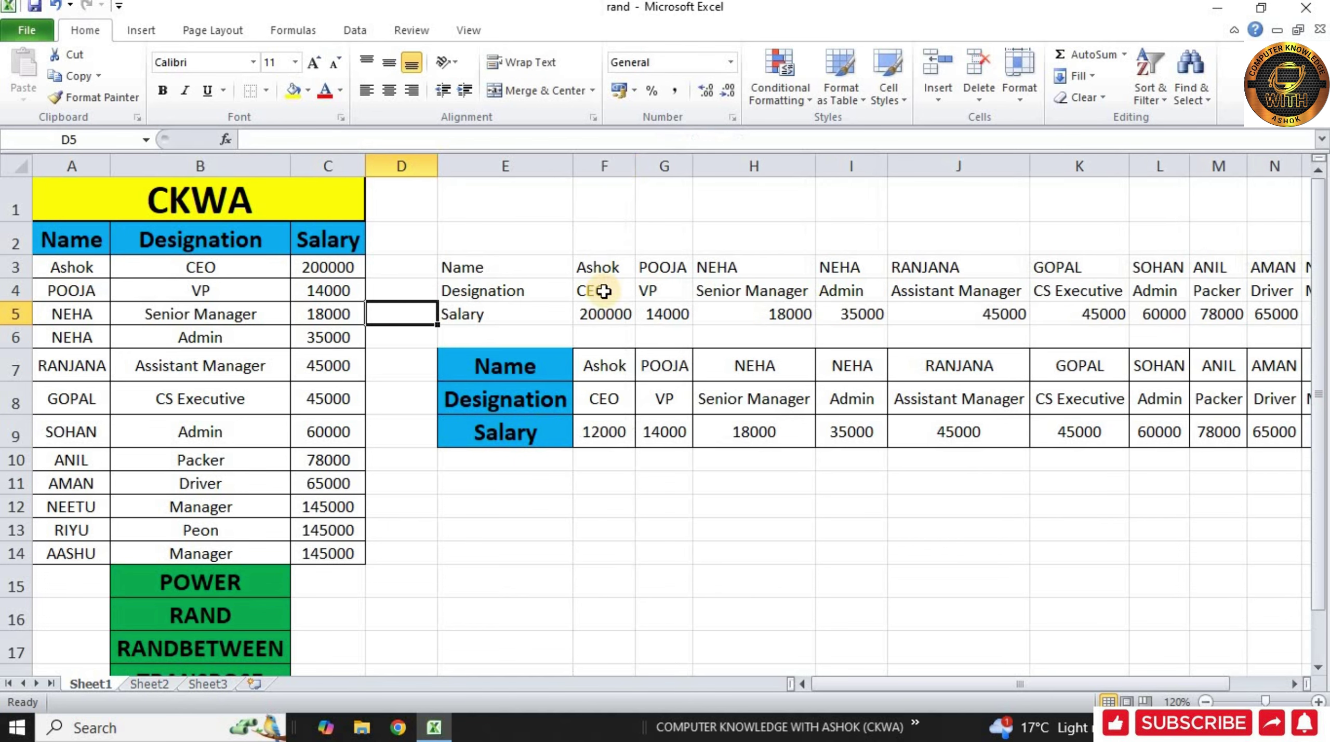
# Step: Inspect cell F3 in the TRANSPOSE formula table and the salary cell F9 in the pasted table
pyautogui.click(584, 267)
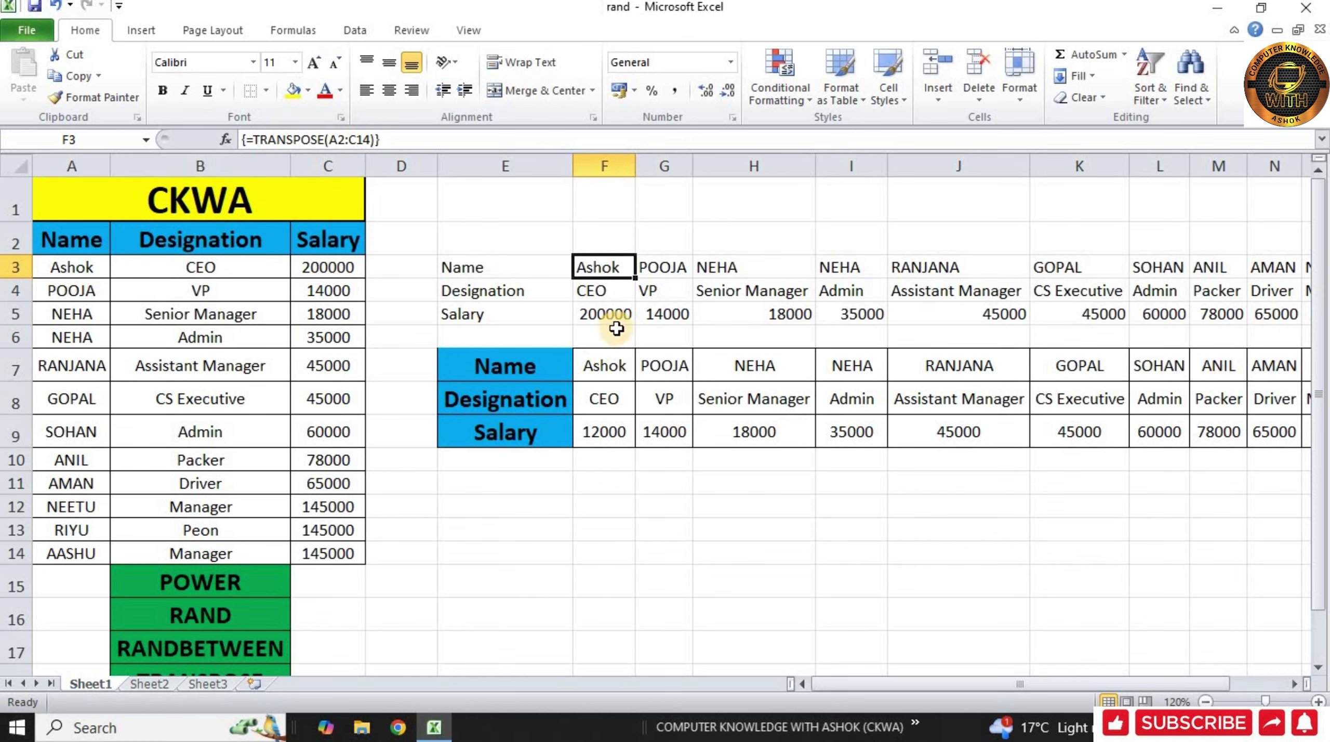
pyautogui.click(608, 432)
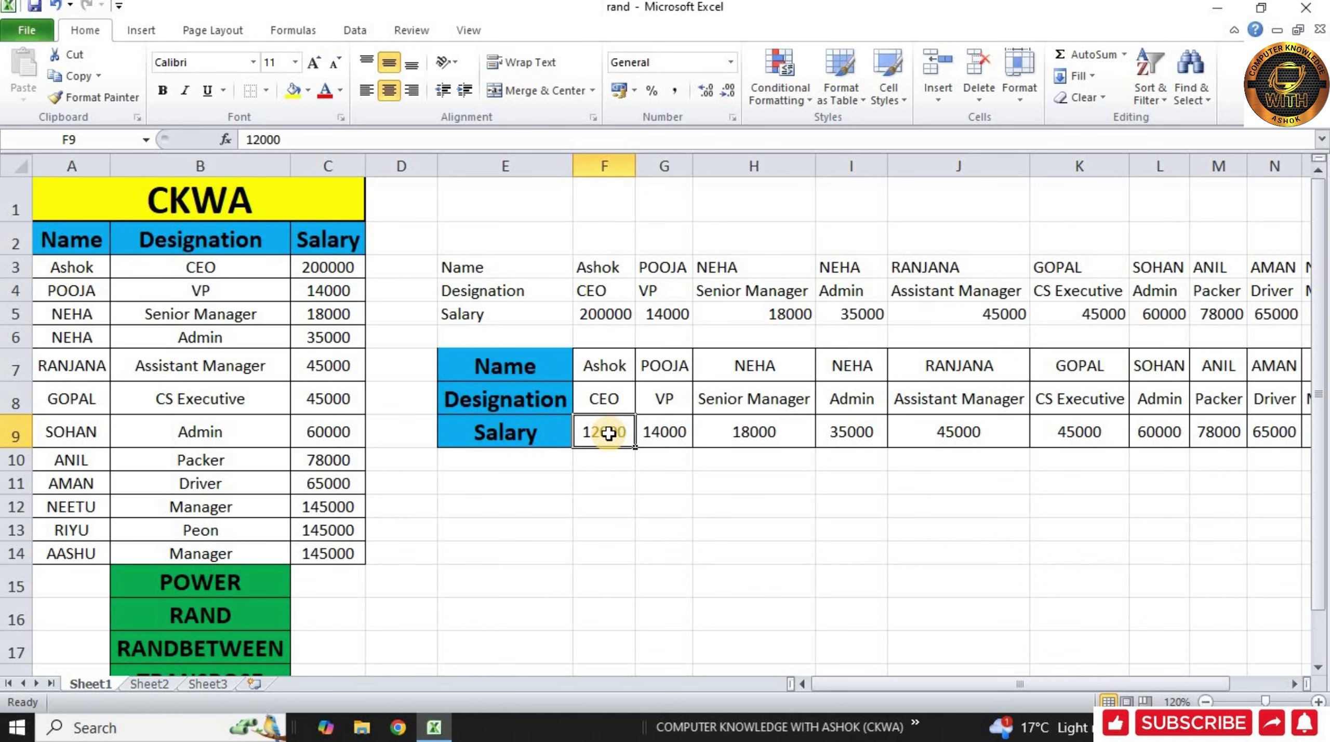
# Step: Replace the employee name in cell A3 of the source table, widen column F to fit it, and select F7 for comparison
pyautogui.click(203, 268)
pyautogui.click(84, 266)
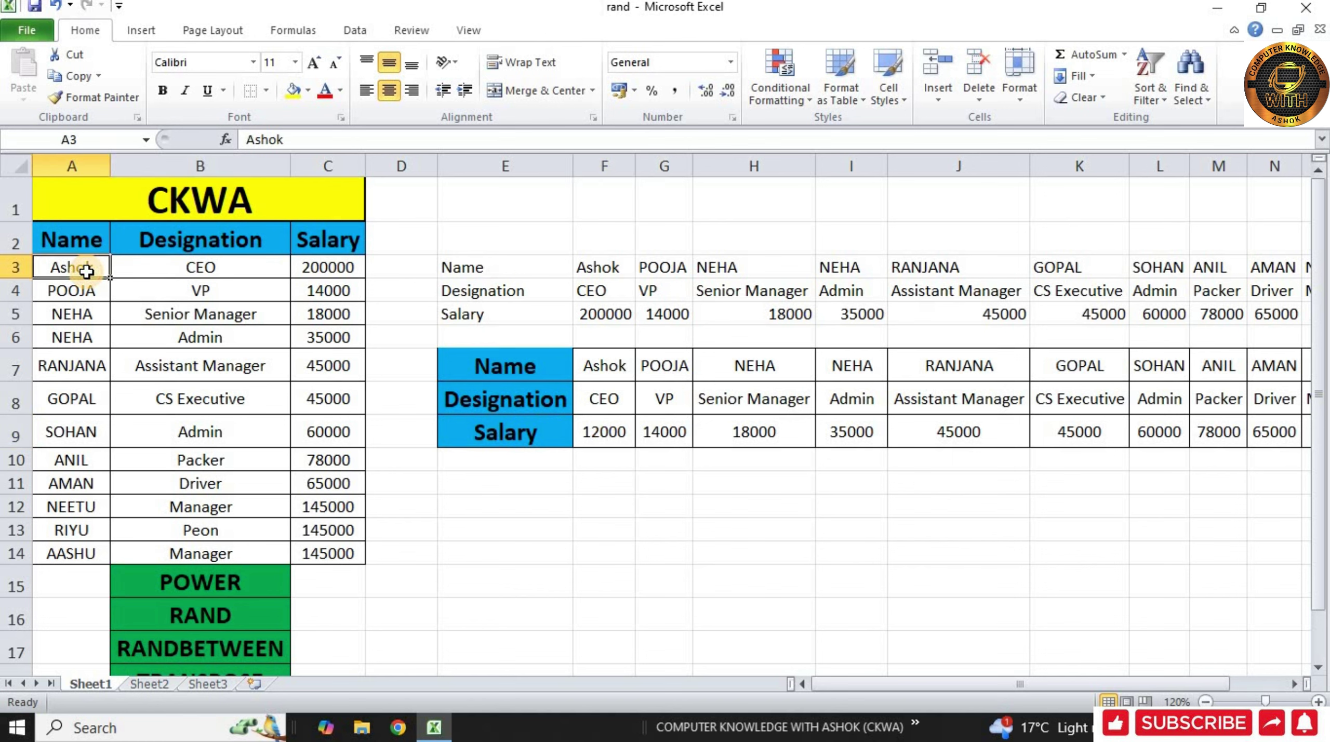
pyautogui.write('KRISHNA')
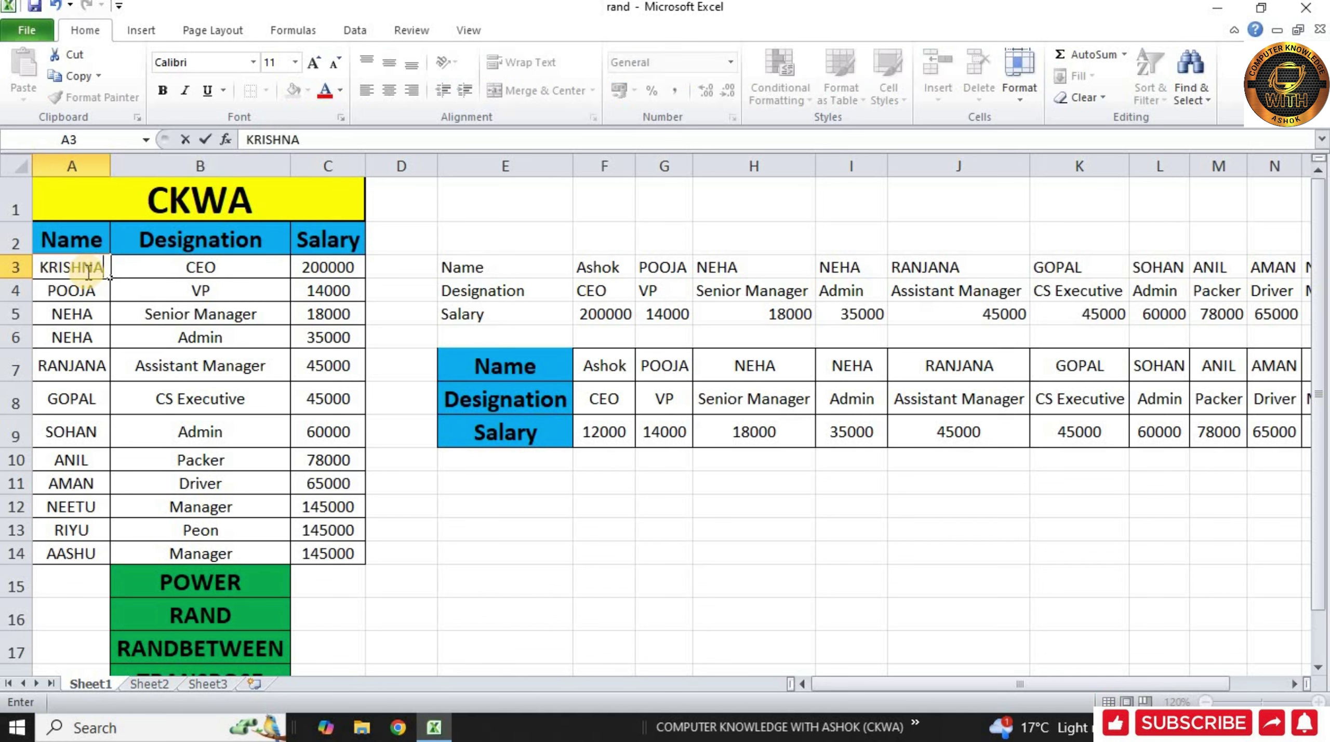
pyautogui.click(606, 229)
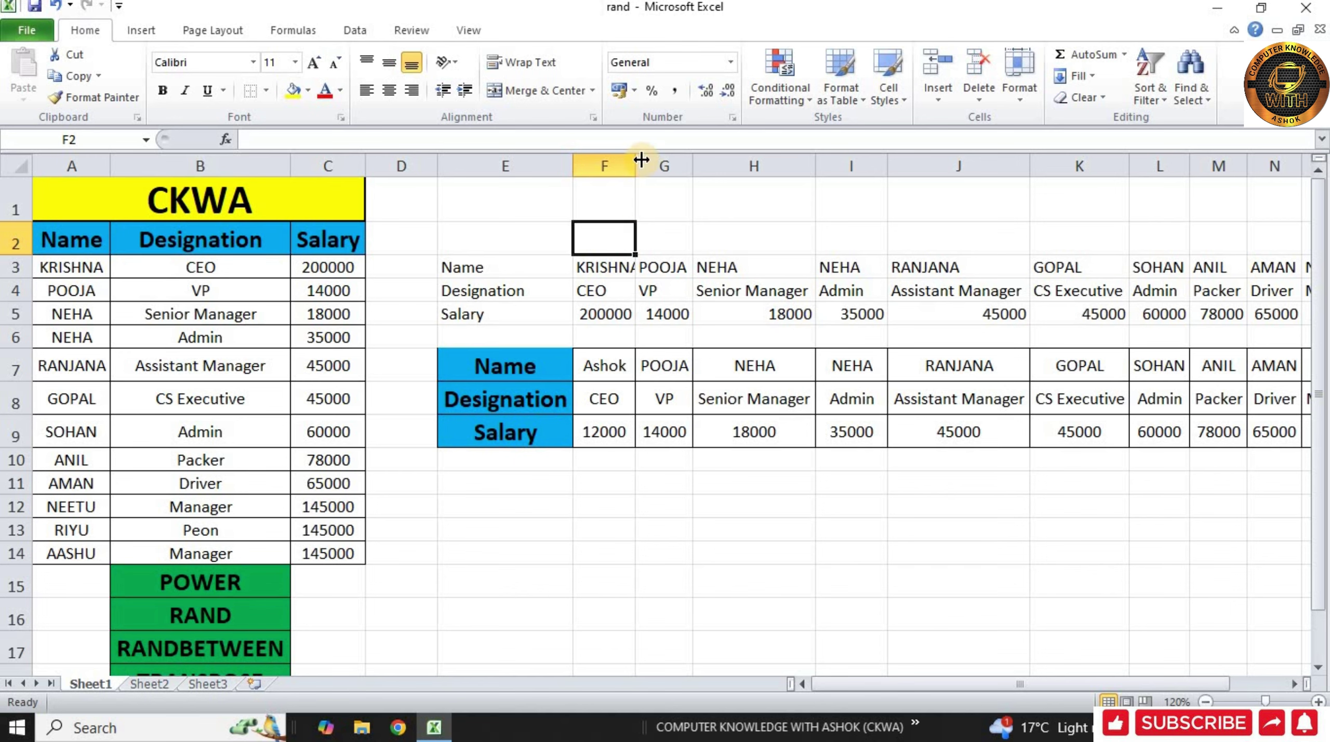
pyautogui.moveTo(641, 159); pyautogui.dragTo(651, 160)
pyautogui.click(615, 380)
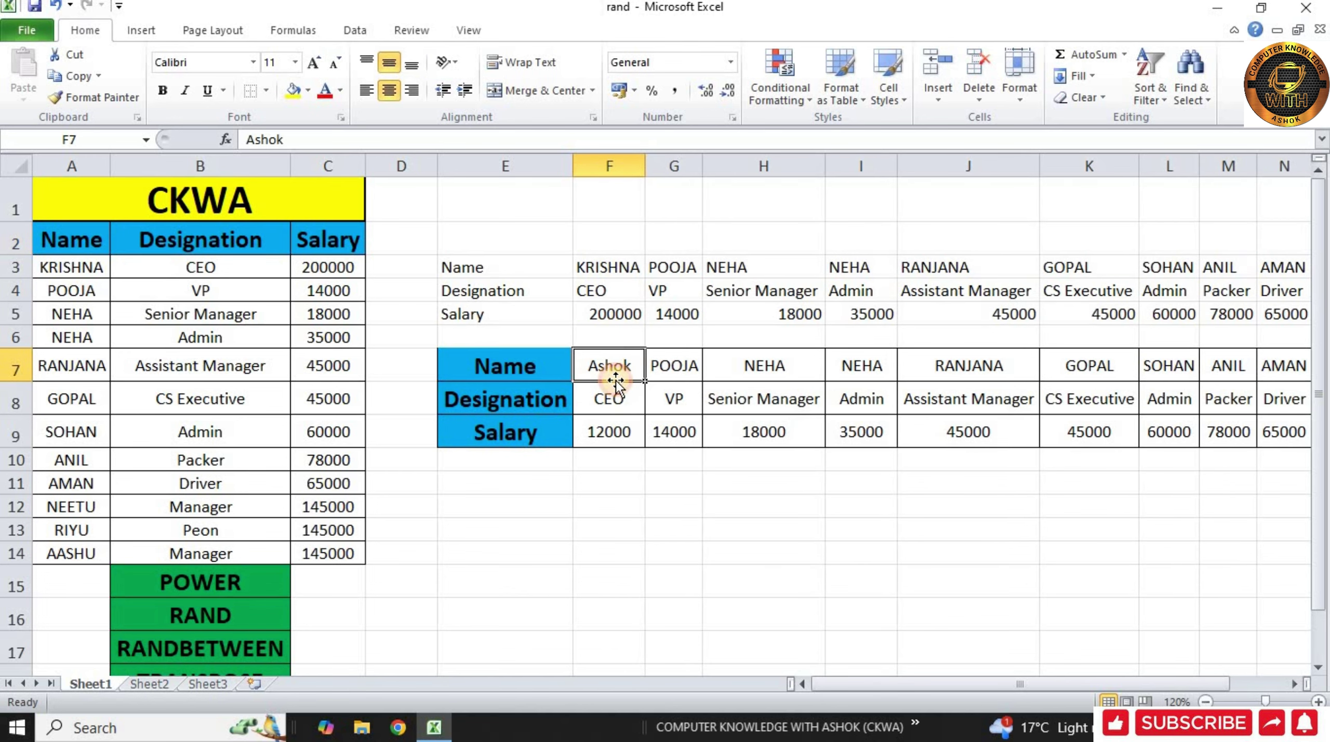